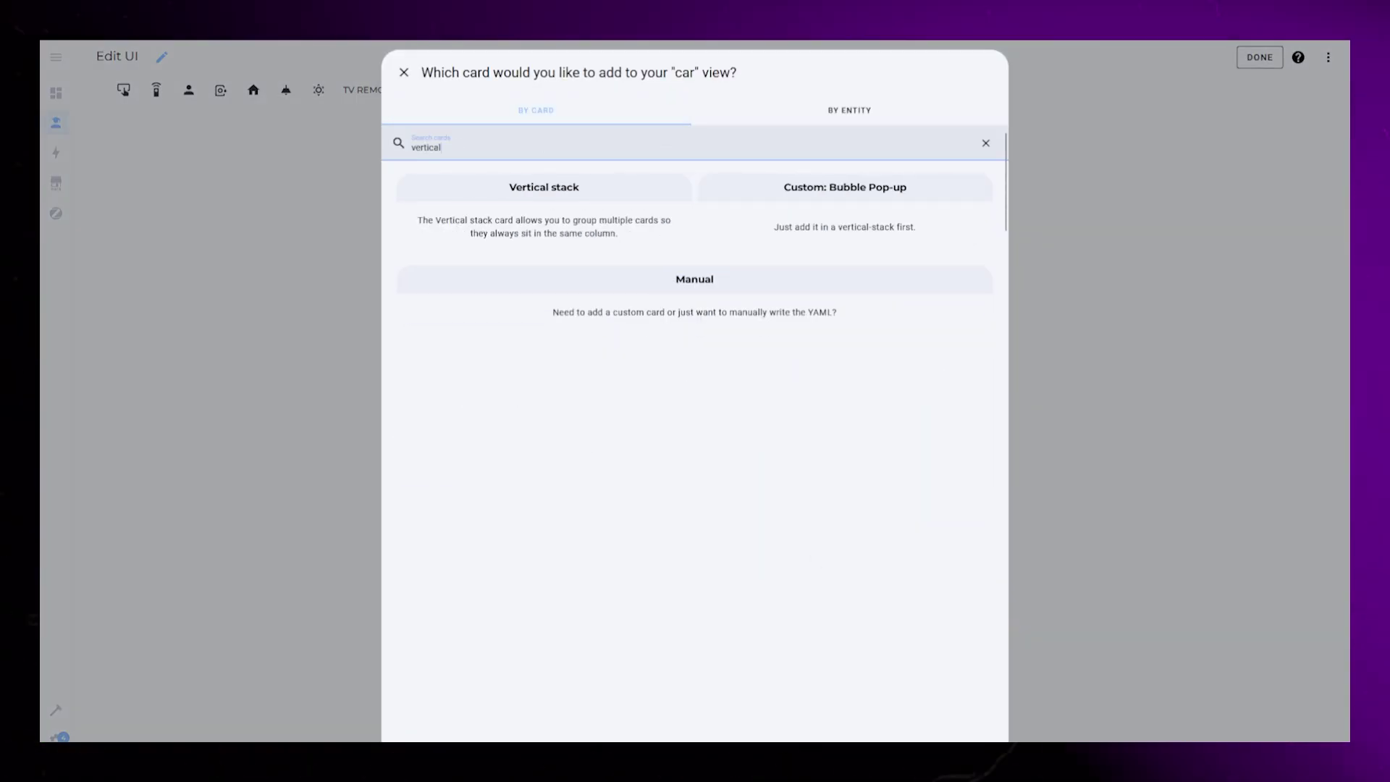
- Add a Vertical stack card containing a Mushroom Chips card
click(534, 199)
text(chip)
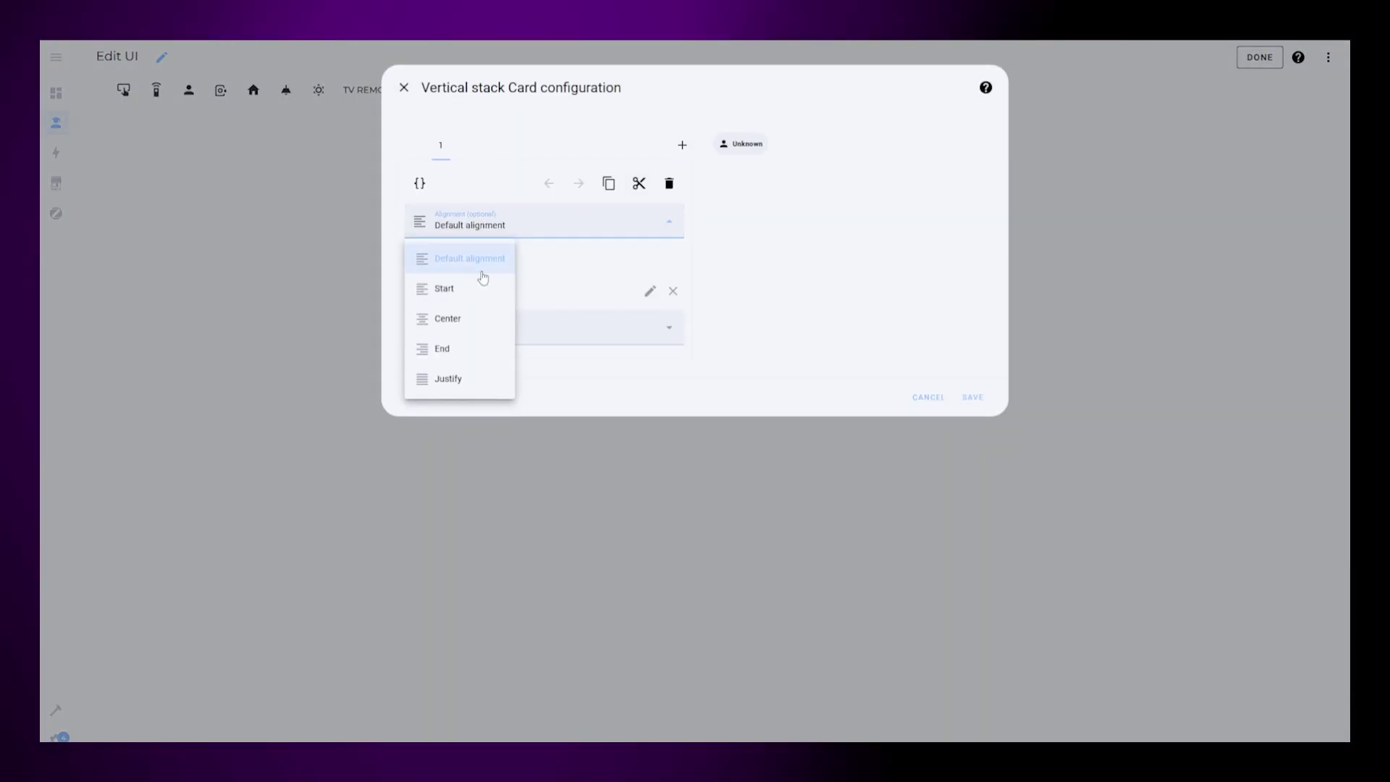
click(467, 317)
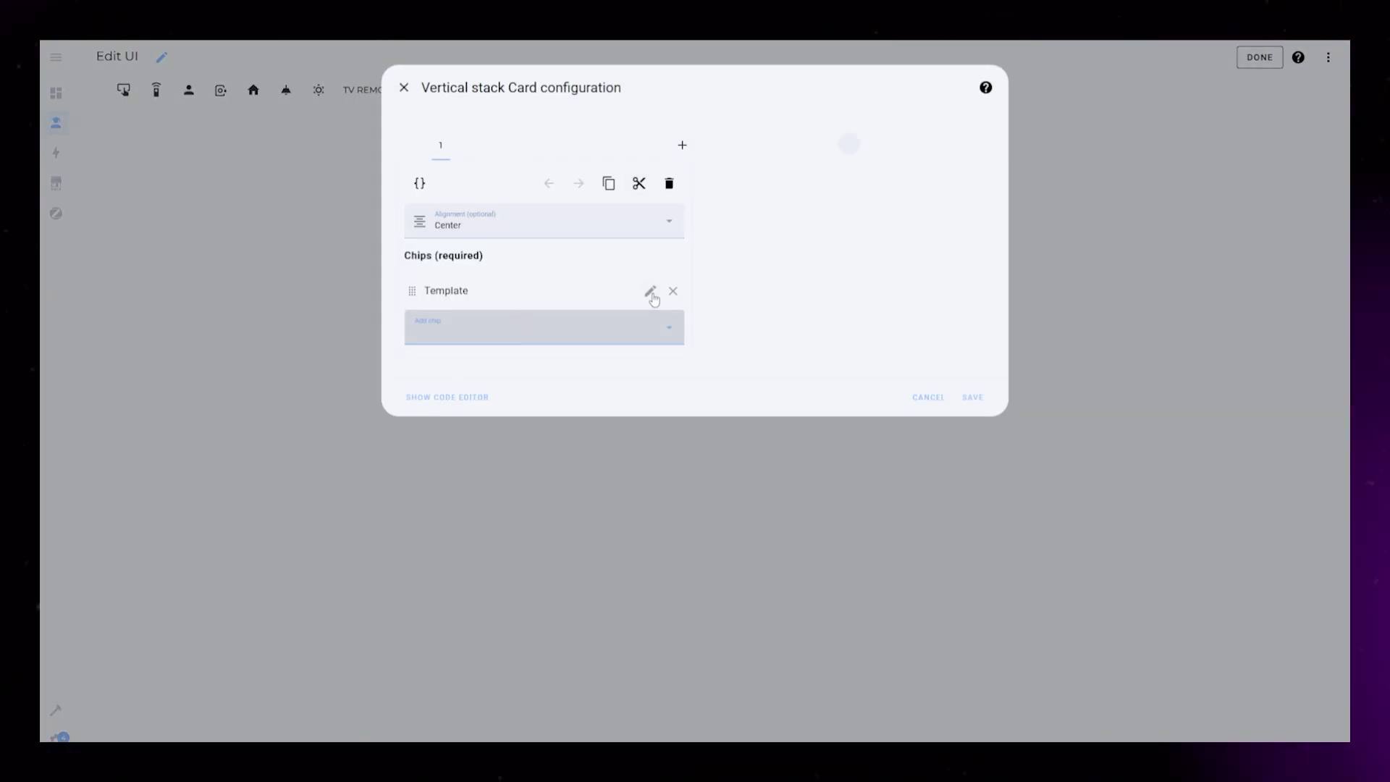
- Make the first template chip read 'Info' with an mdi information icon
click(651, 293)
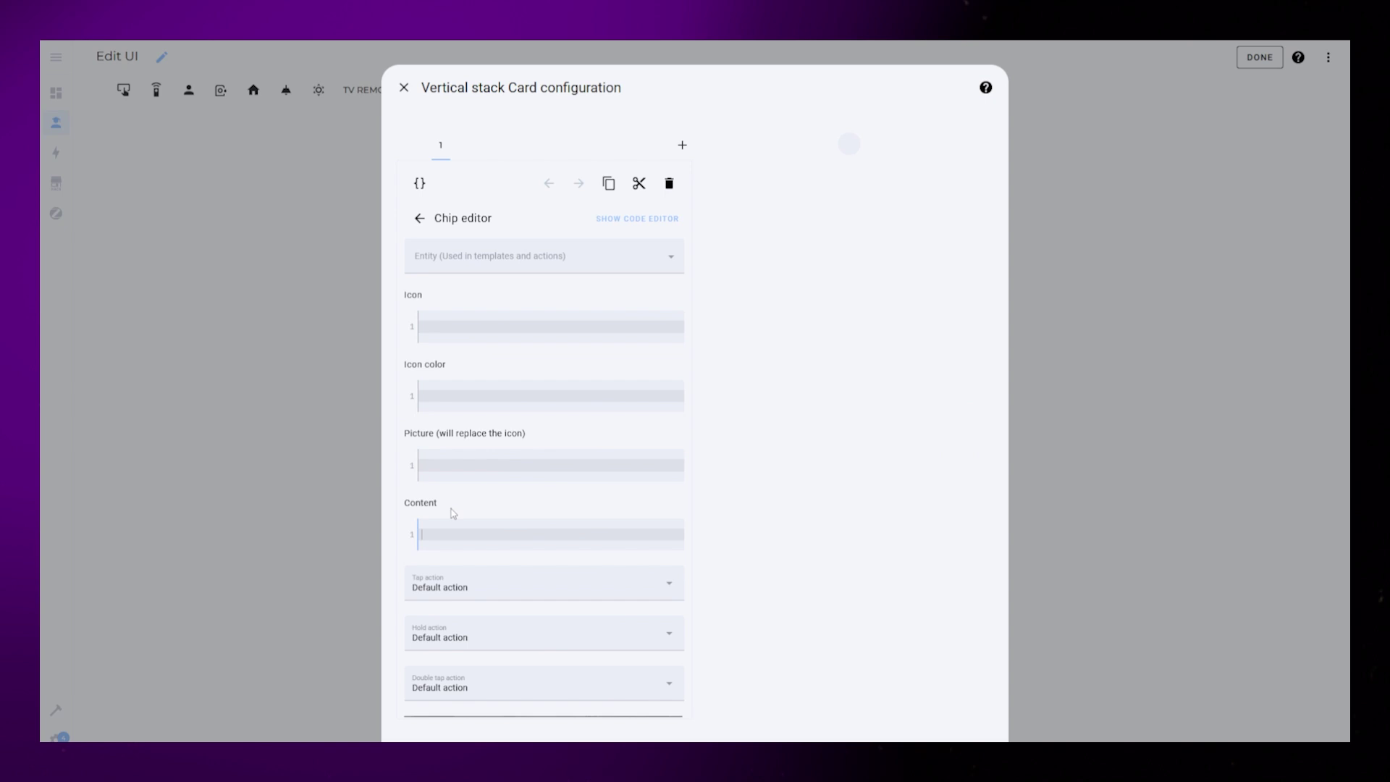
click(450, 534)
text(Info)
click(493, 326)
text(mdi:info)
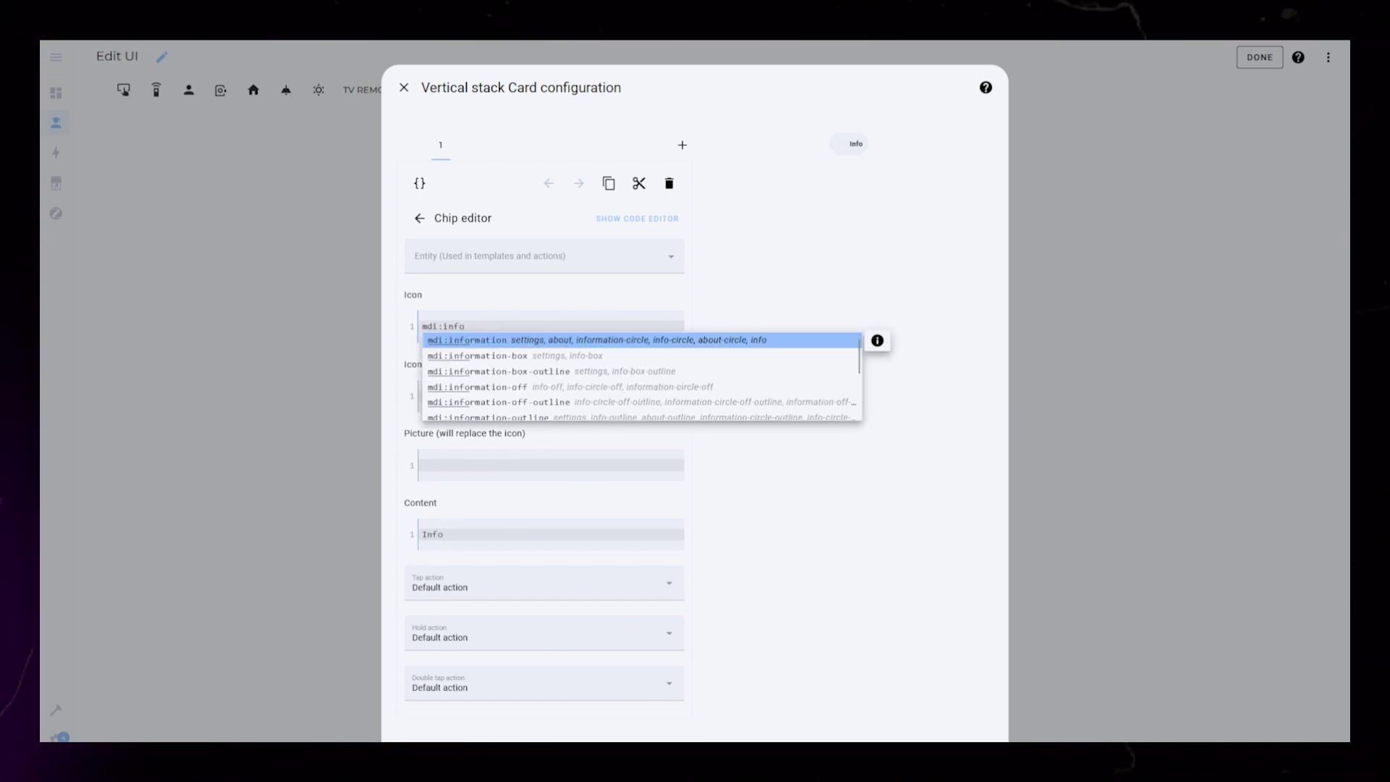
key(Down)
key(Down)
key(Down)
key(Return)
click(419, 218)
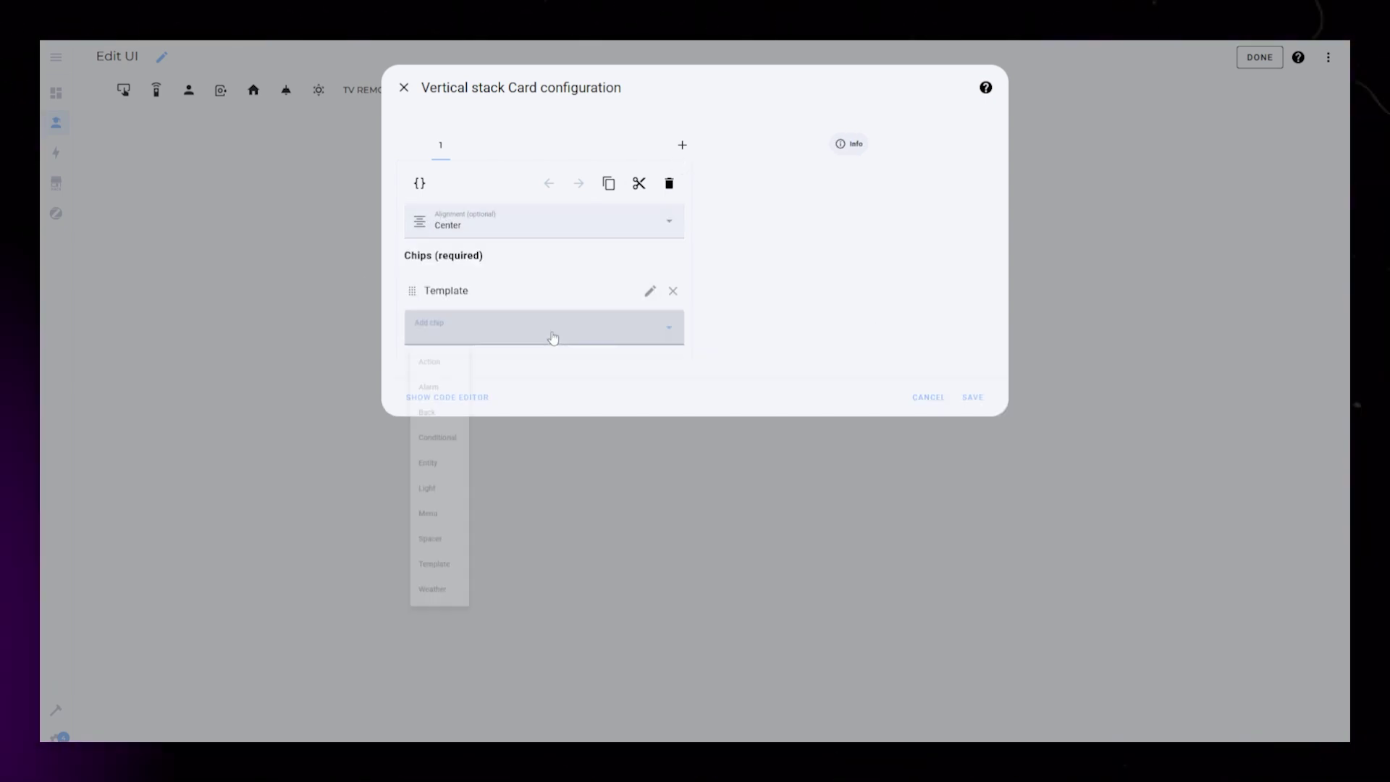
- Add the second and third template chips for Kontroll and SoC
click(434, 564)
click(650, 326)
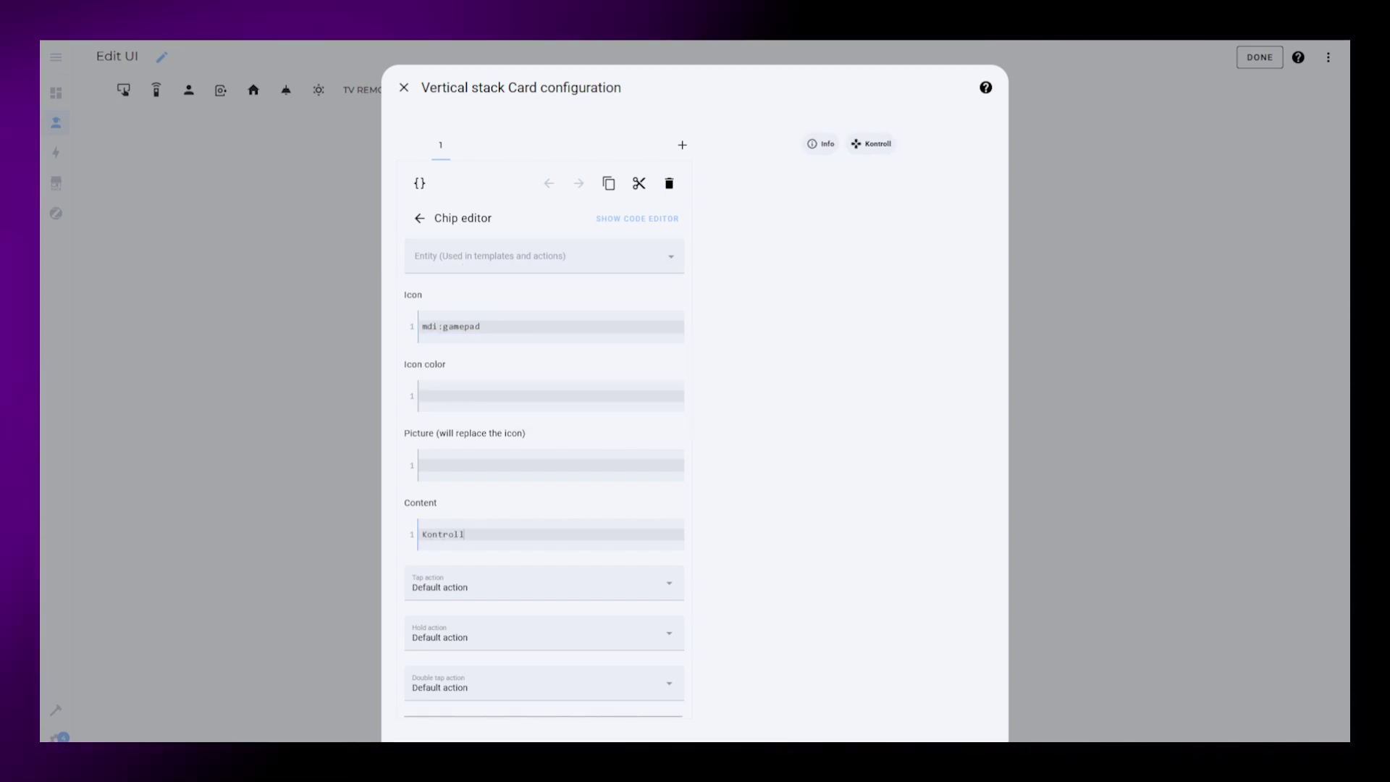
click(419, 218)
click(543, 362)
click(437, 632)
click(650, 363)
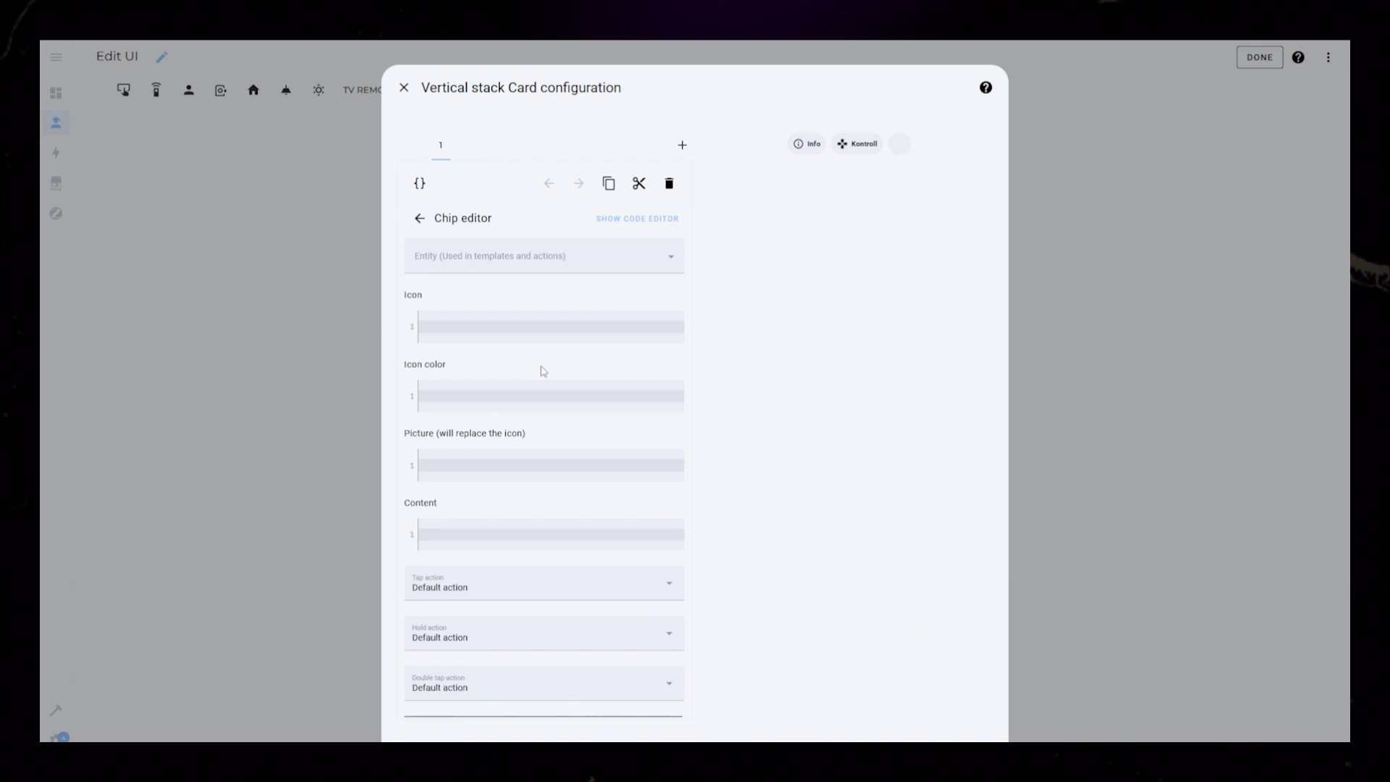
text(test)
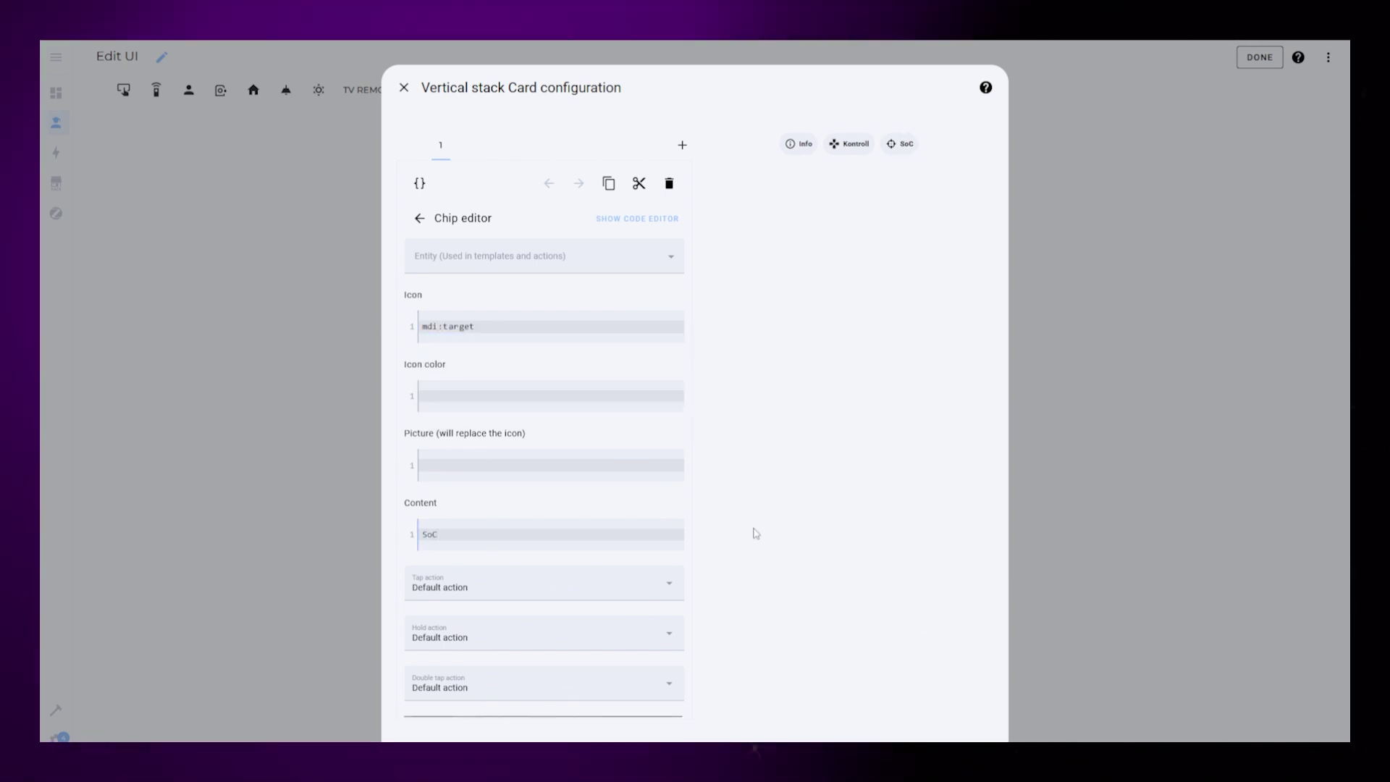
click(419, 218)
click(682, 145)
- Add a picture-elements card using /local/ioniq5_v10.png with an 80% timer-bar element, then a Grid card
scroll(593, 432, down, 10)
click(593, 433)
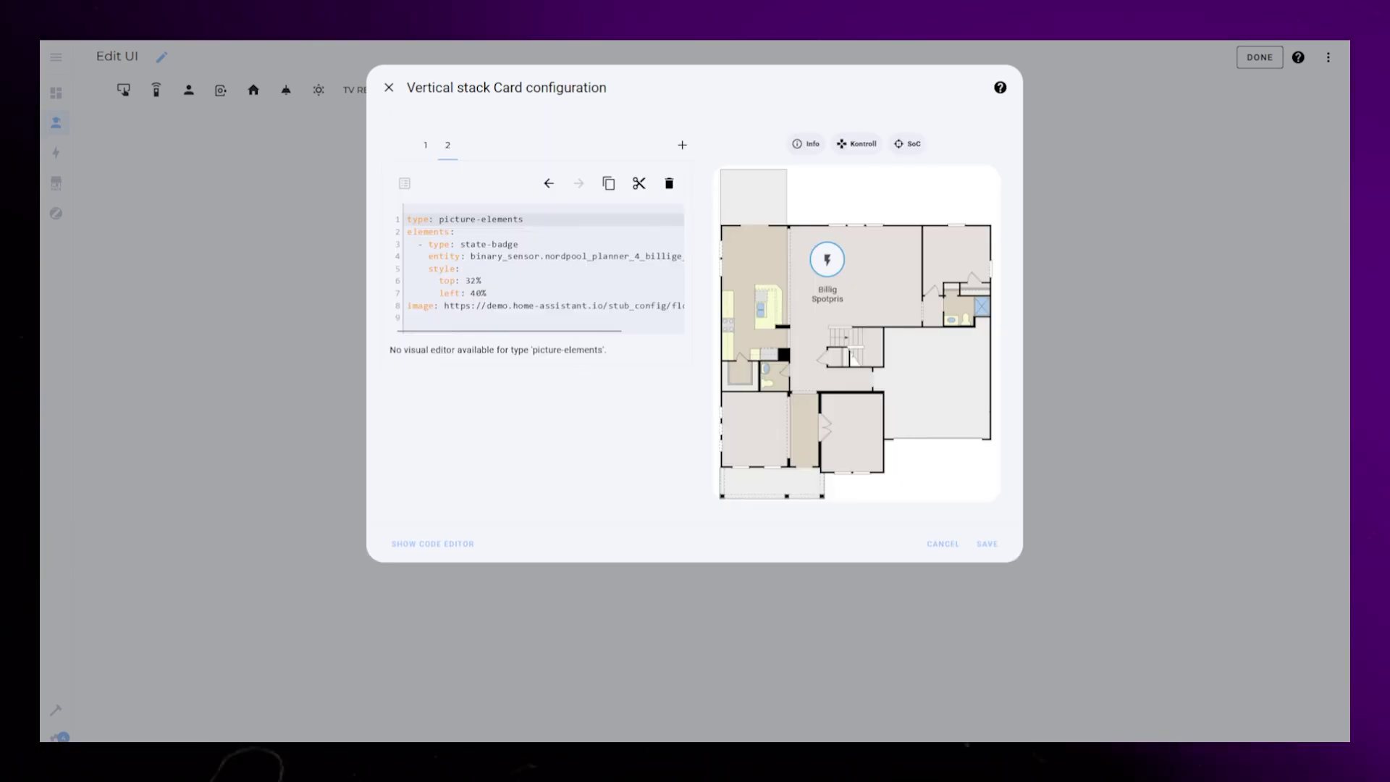
text(/local)
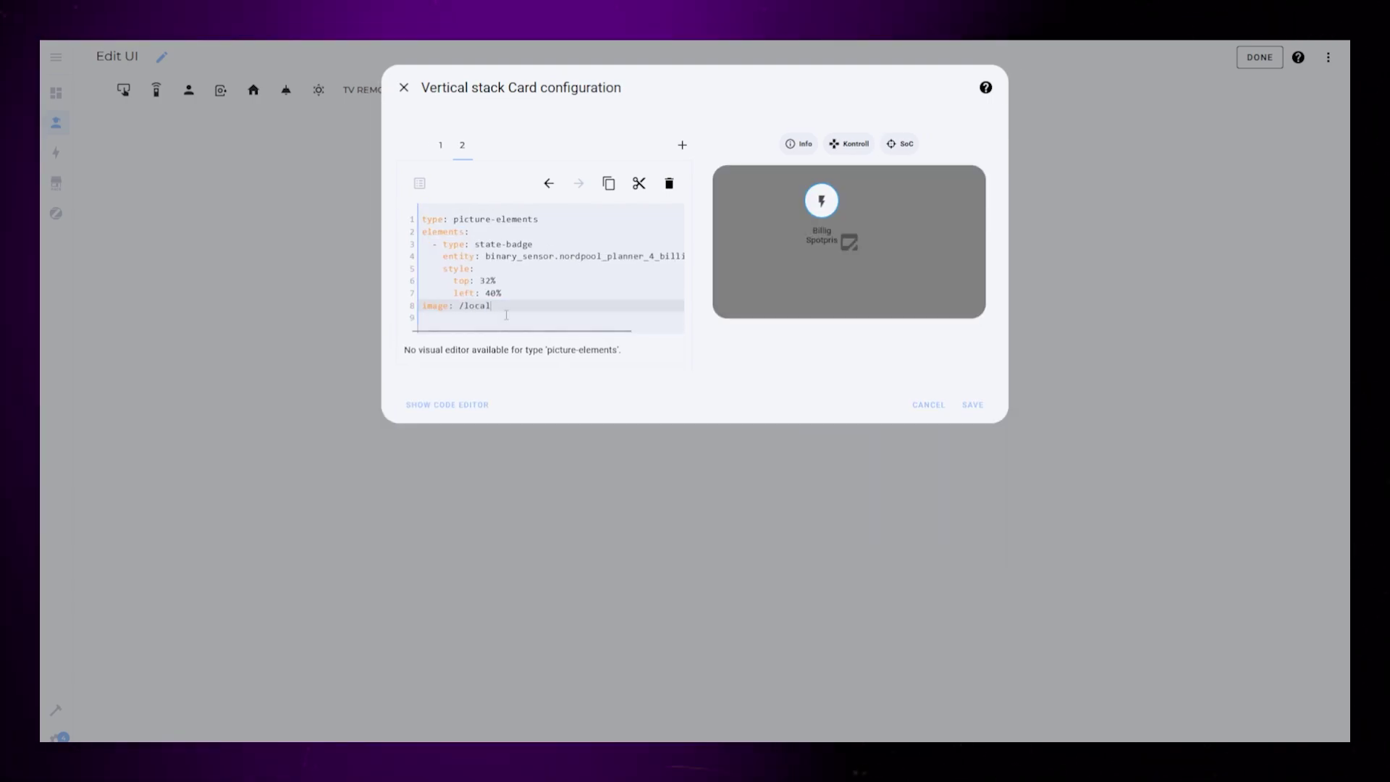
text(/ioniq5_v12.png)
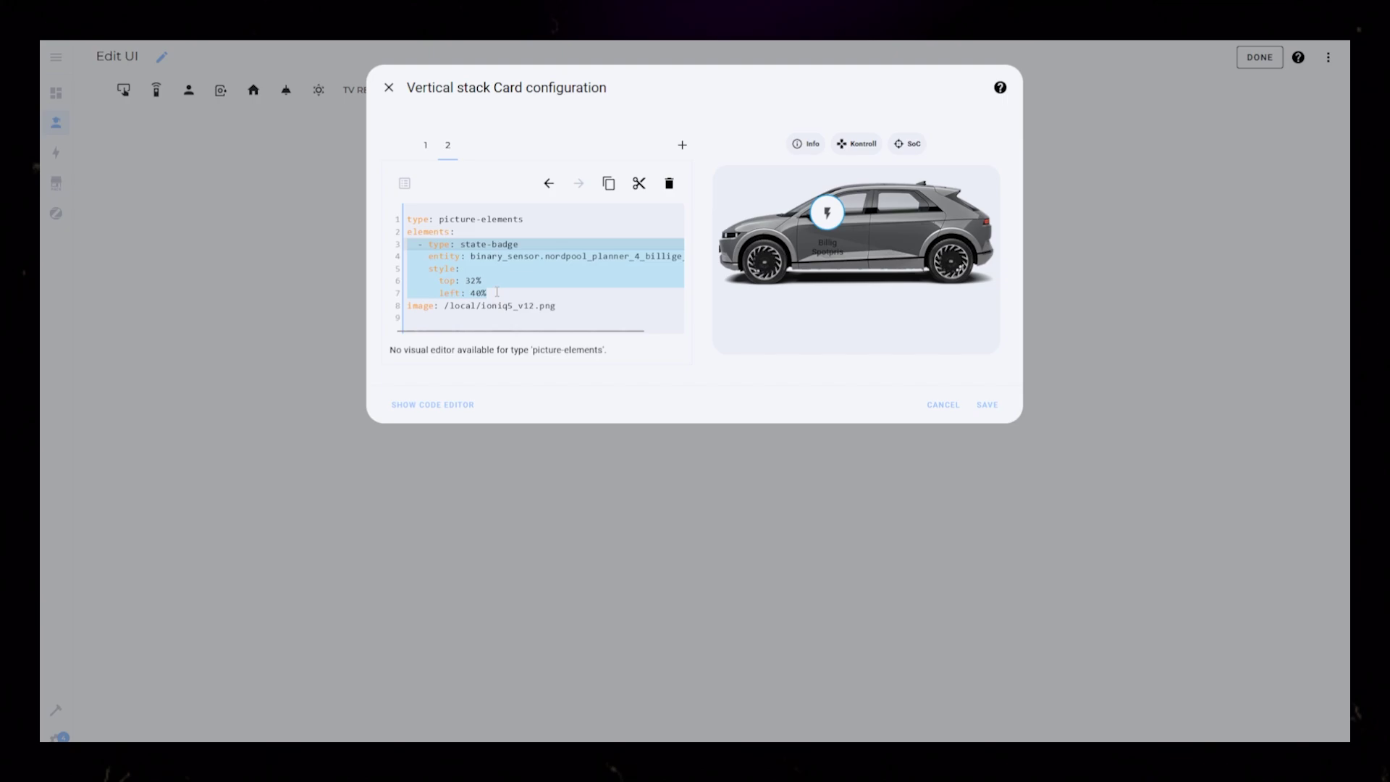
text( 80%)
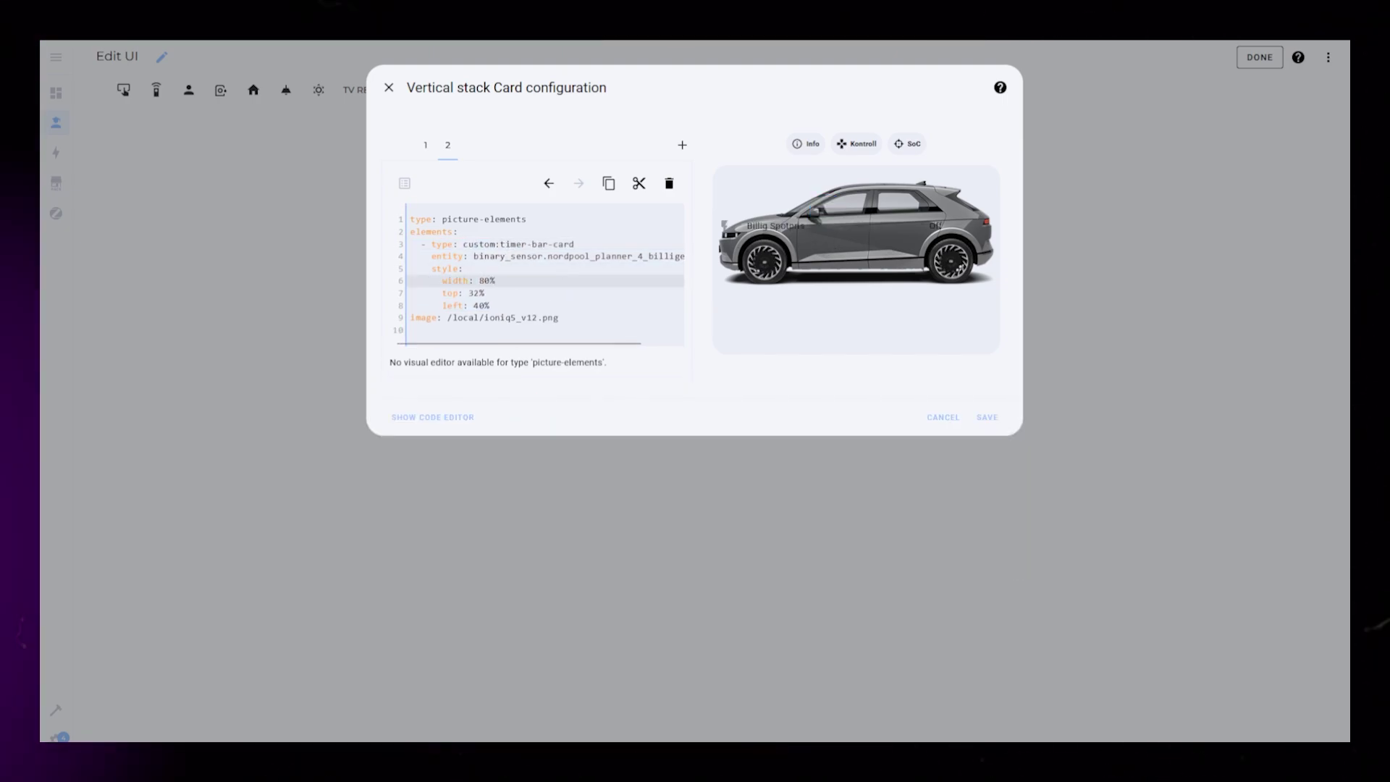
click(540, 319)
key(BackSpace)
text(0)
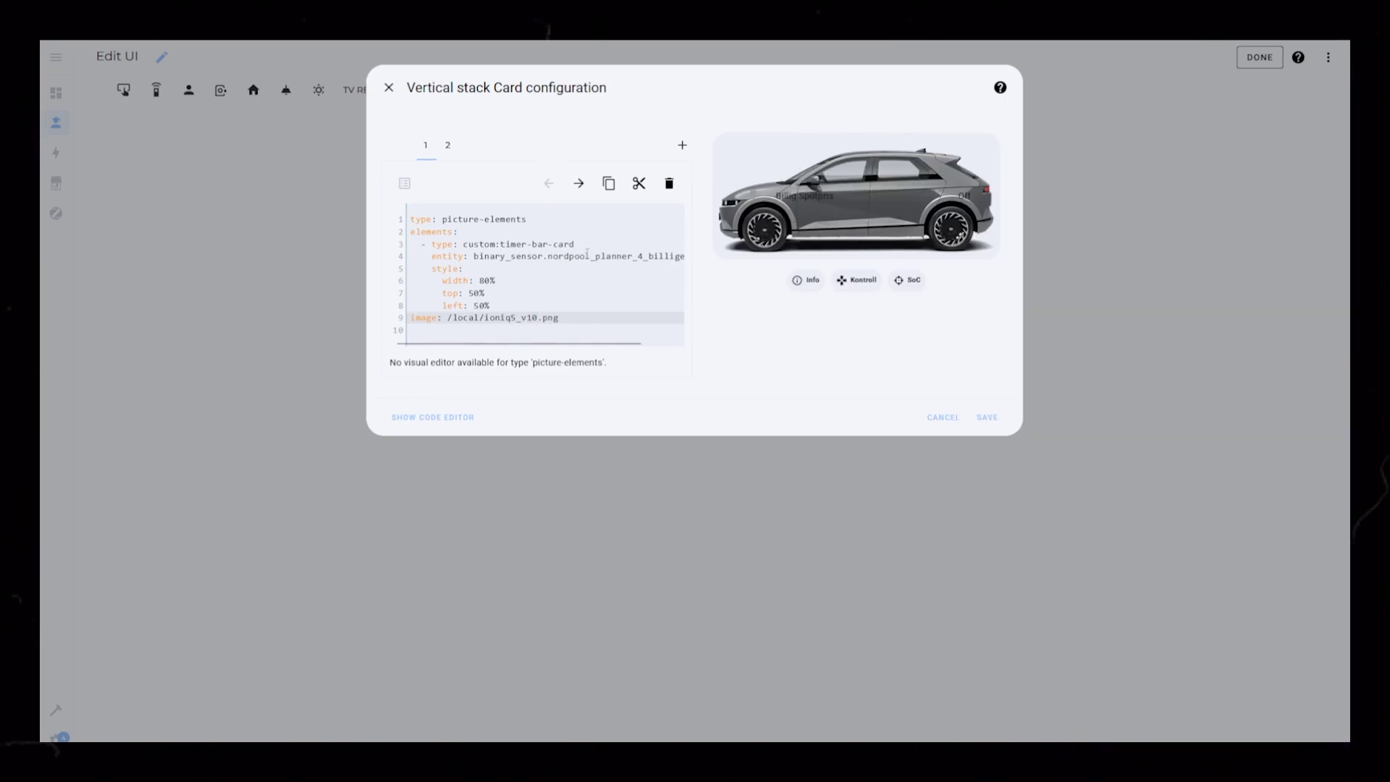
click(682, 145)
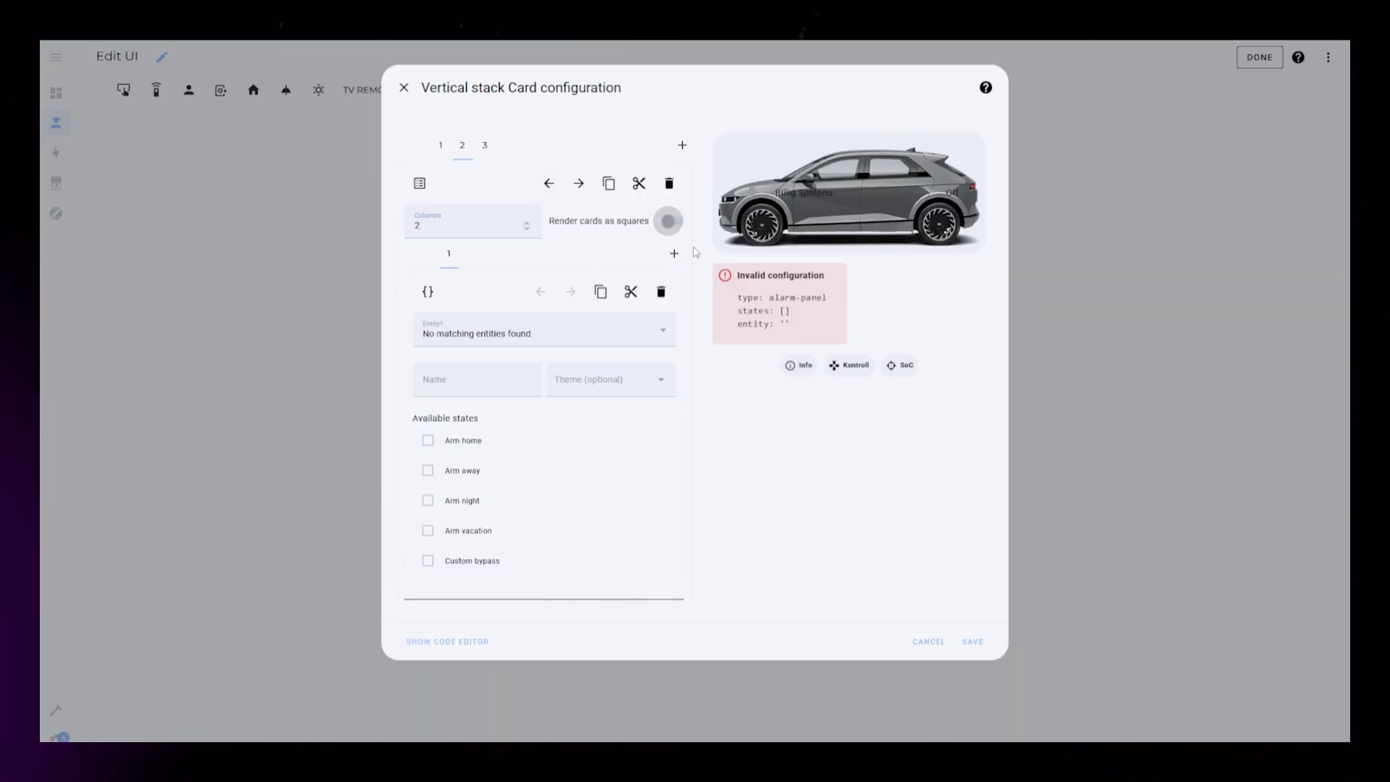
- Replace the grid's alarm panel with a custom:button-card labelled 'EV Batteri'
click(427, 291)
key(ctrl+a)
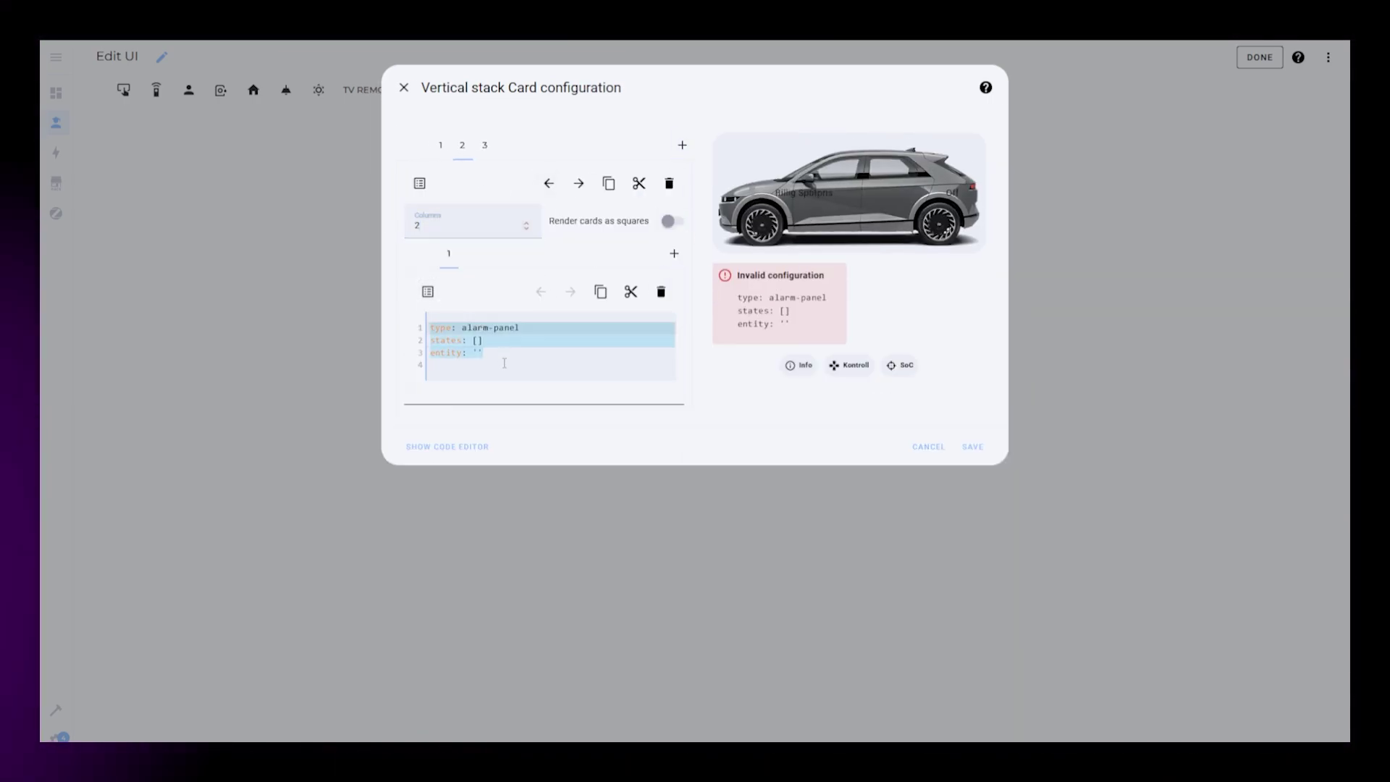
text(type: custom:button-card)
click(419, 183)
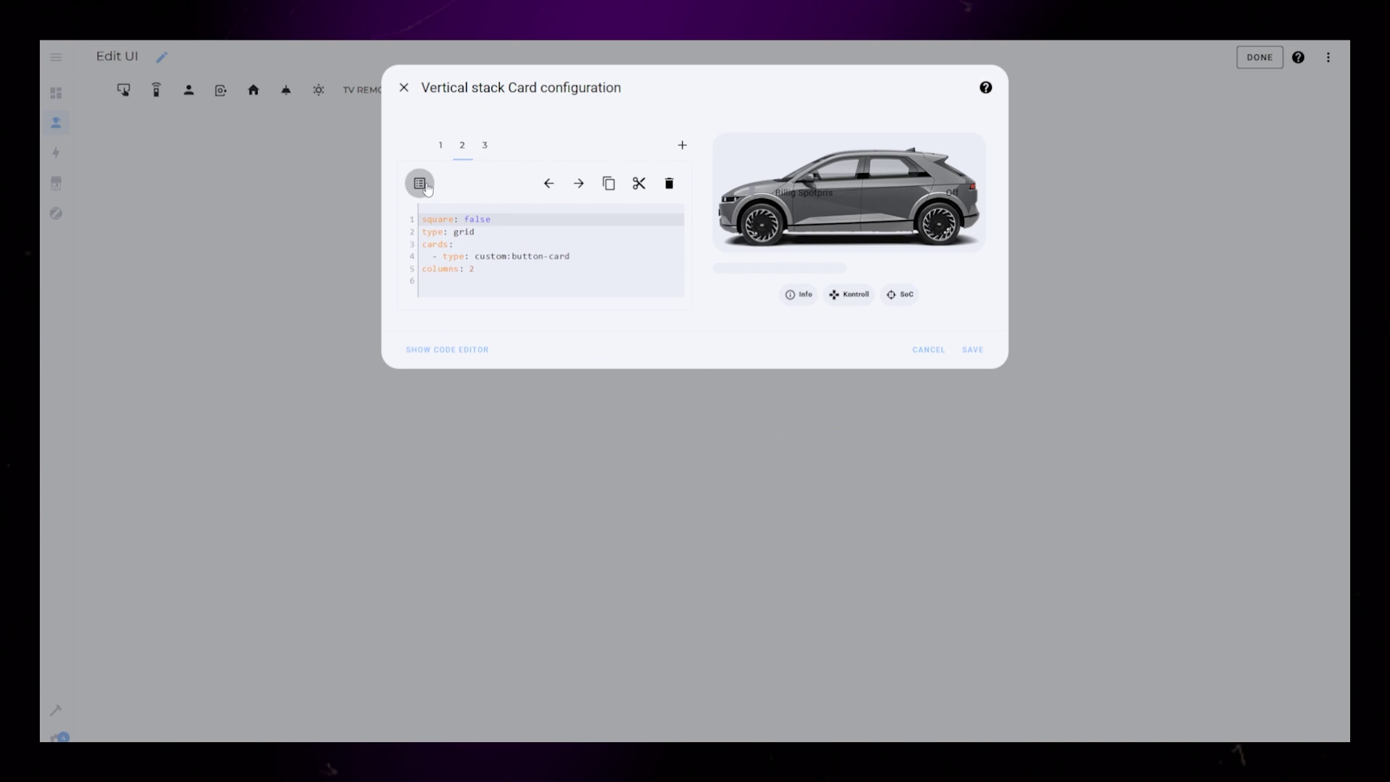
drag(561, 256, 233, 259)
key(ctrl+v)
drag(439, 354, 376, 354)
text(EV)
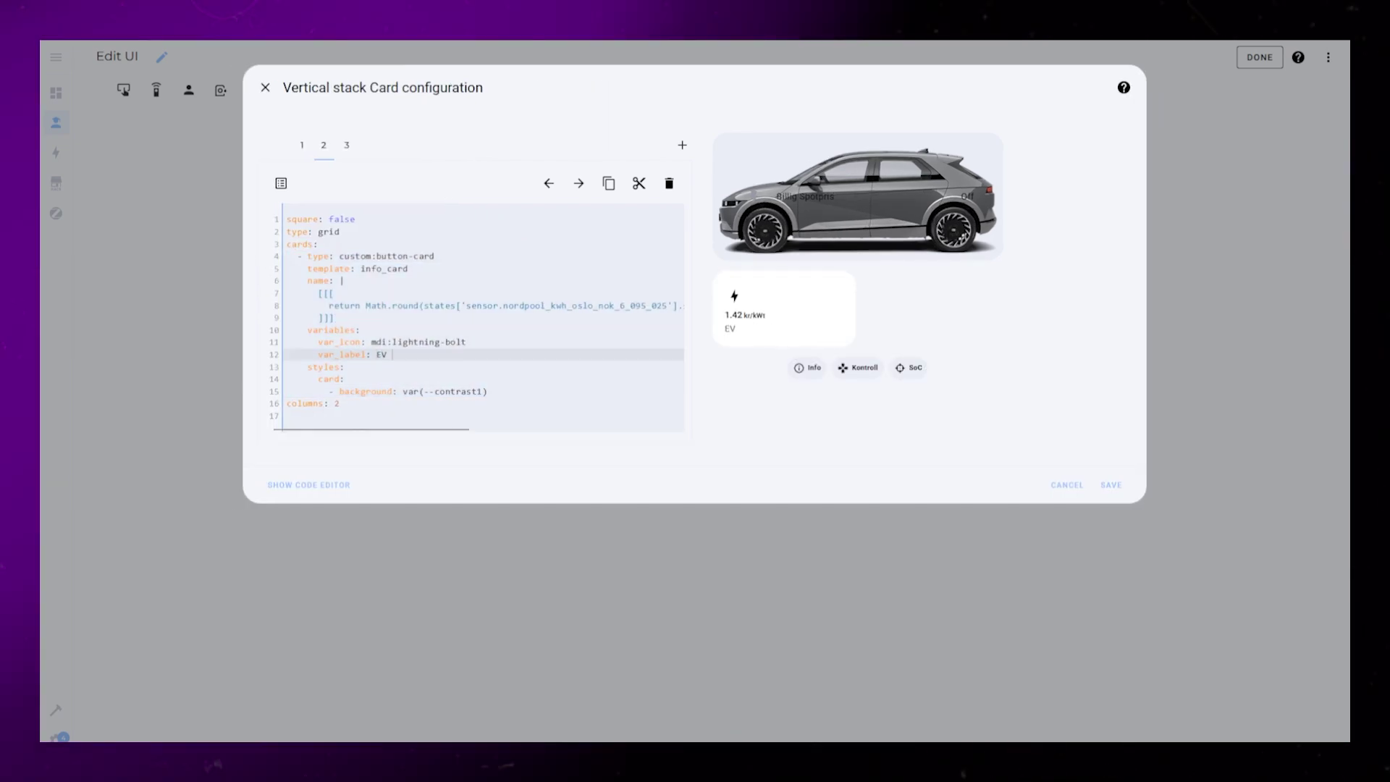
- Duplicate it as '12V Batteri' and use the battery-level sensor expressions on both cards
drag(287, 255, 287, 403)
key(ctrl+c)
click(287, 403)
key(ctrl+v)
drag(387, 501, 376, 502)
text(12V)
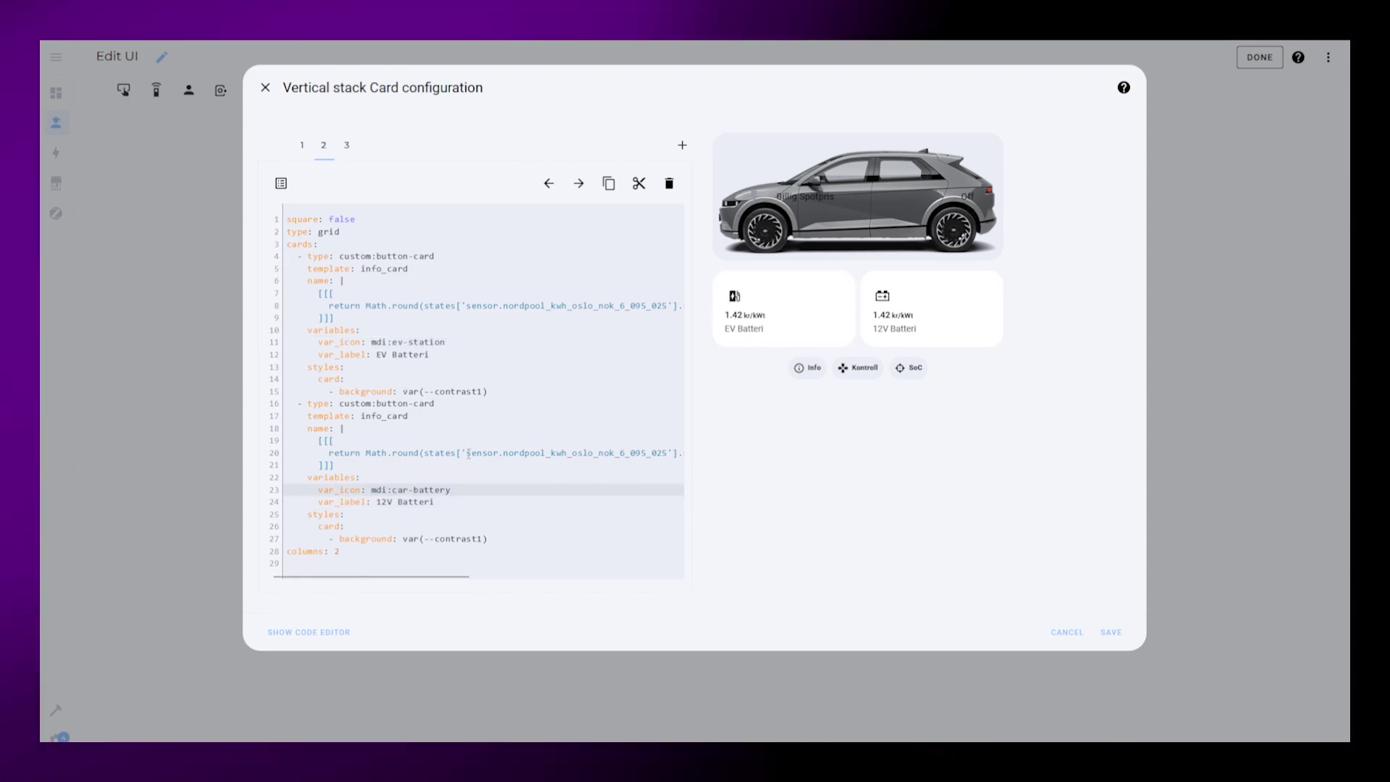
triple_click(584, 453)
key(ctrl+v)
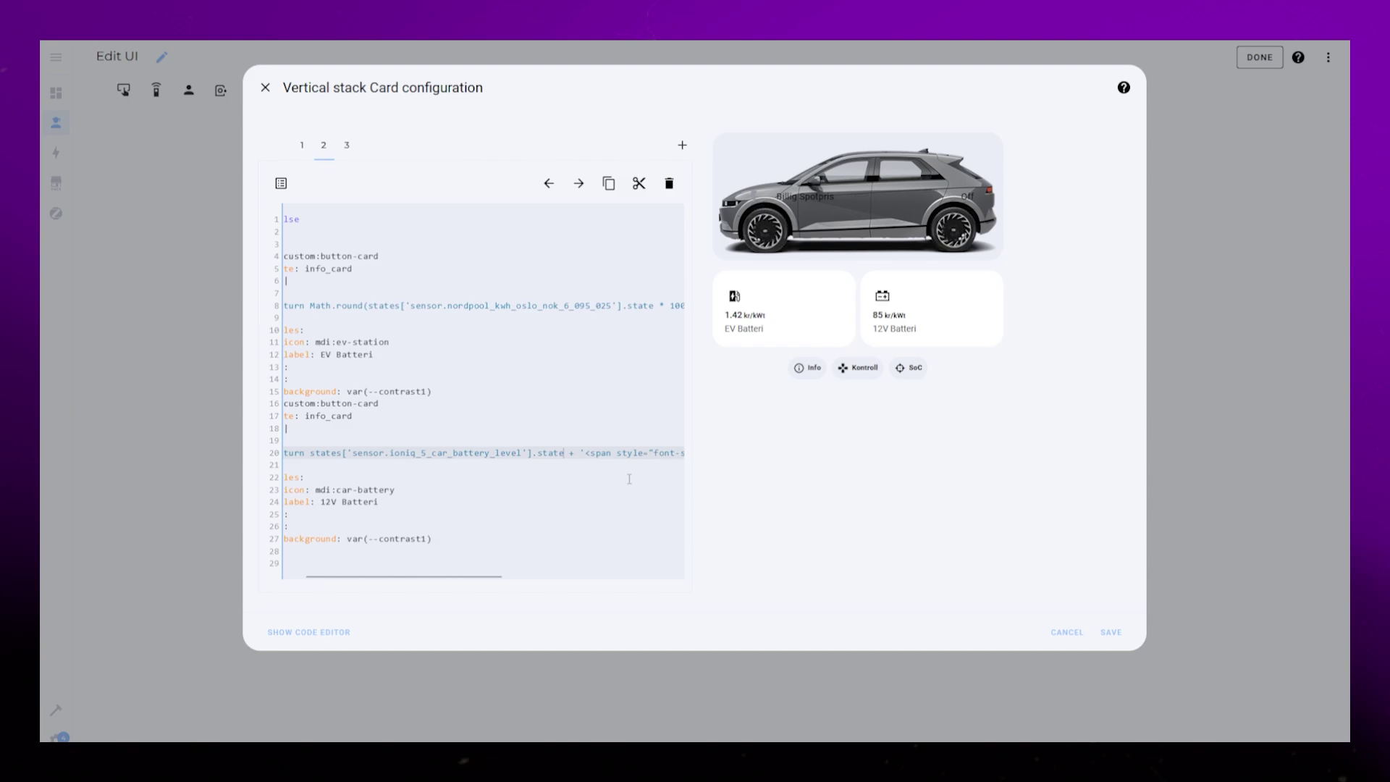
drag(584, 453, 626, 462)
triple_click(286, 304)
key(ctrl+v)
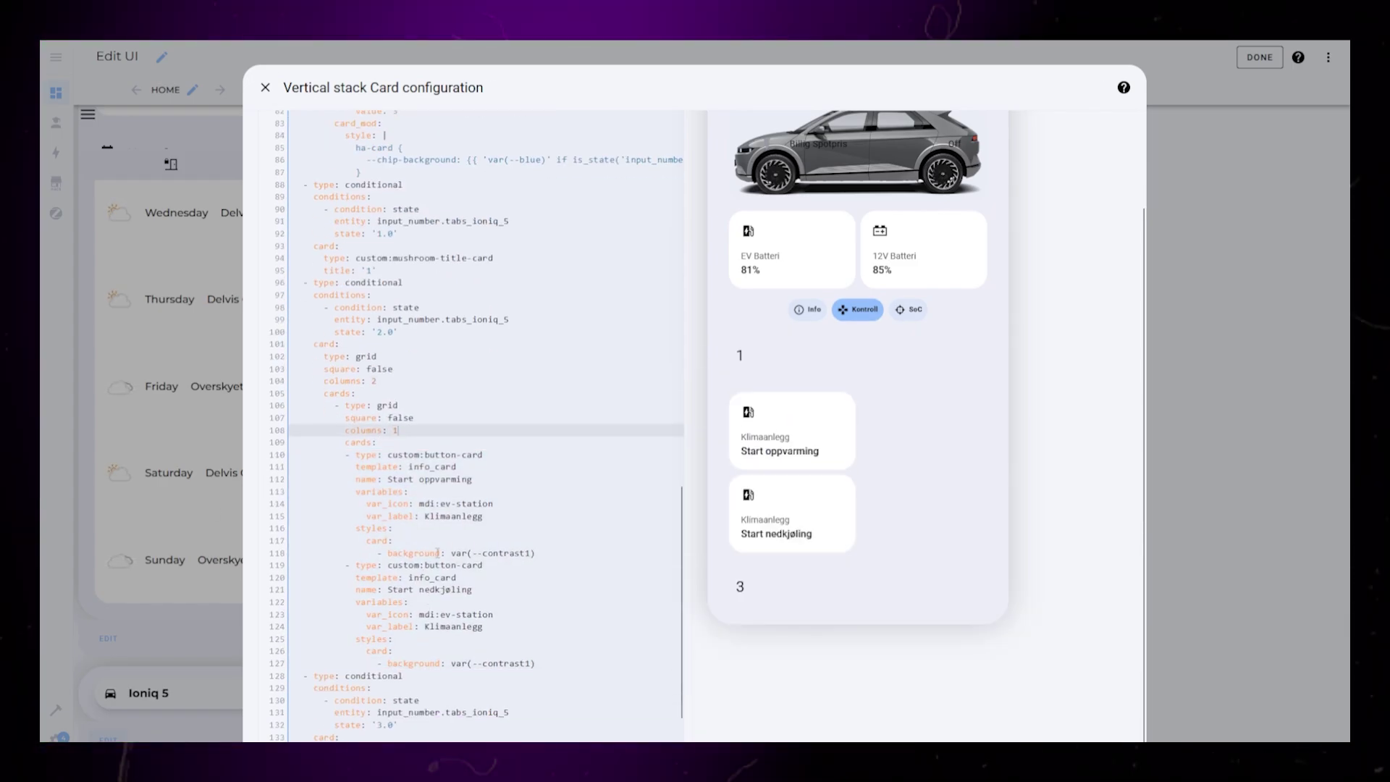
- Paste the 'Slå av' button card after the climate cards with card height 100%
drag(346, 480, 484, 542)
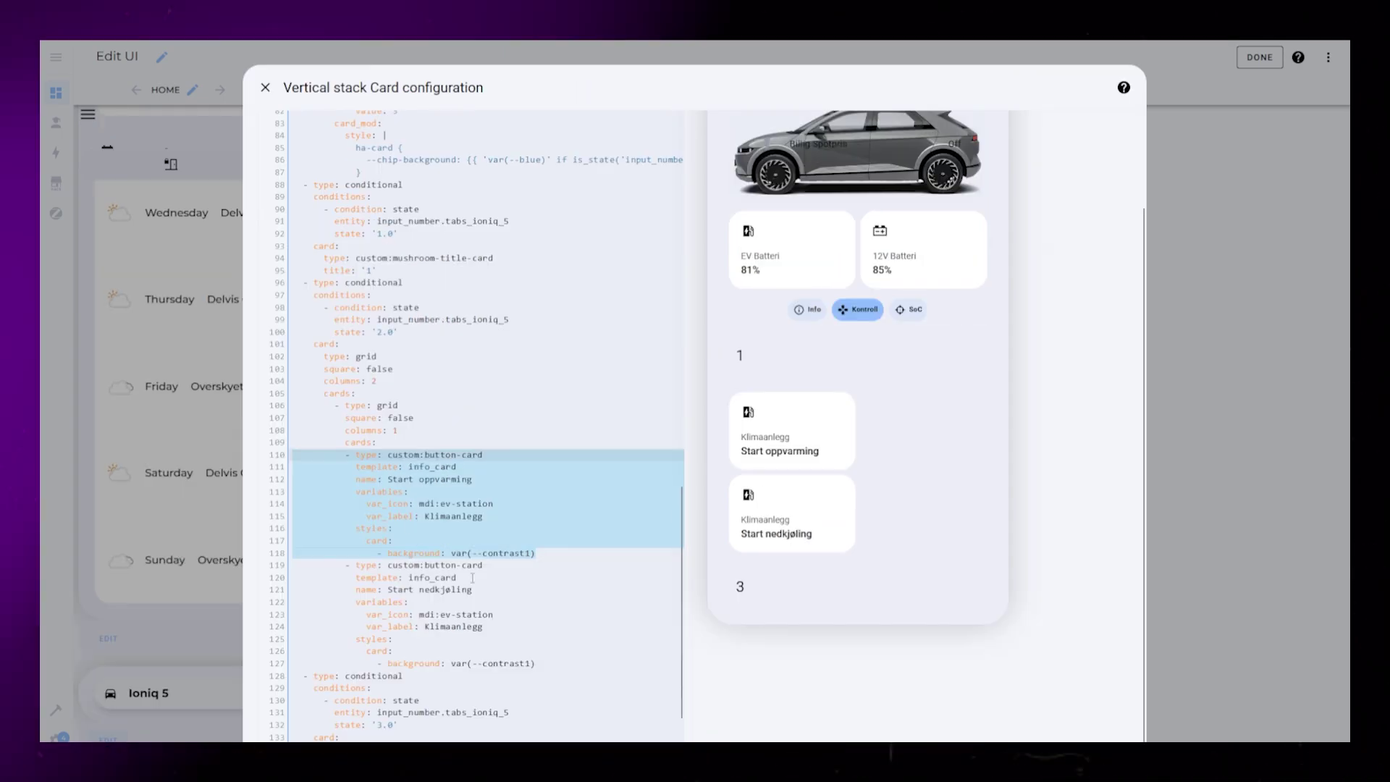
click(537, 663)
key(ctrl+v)
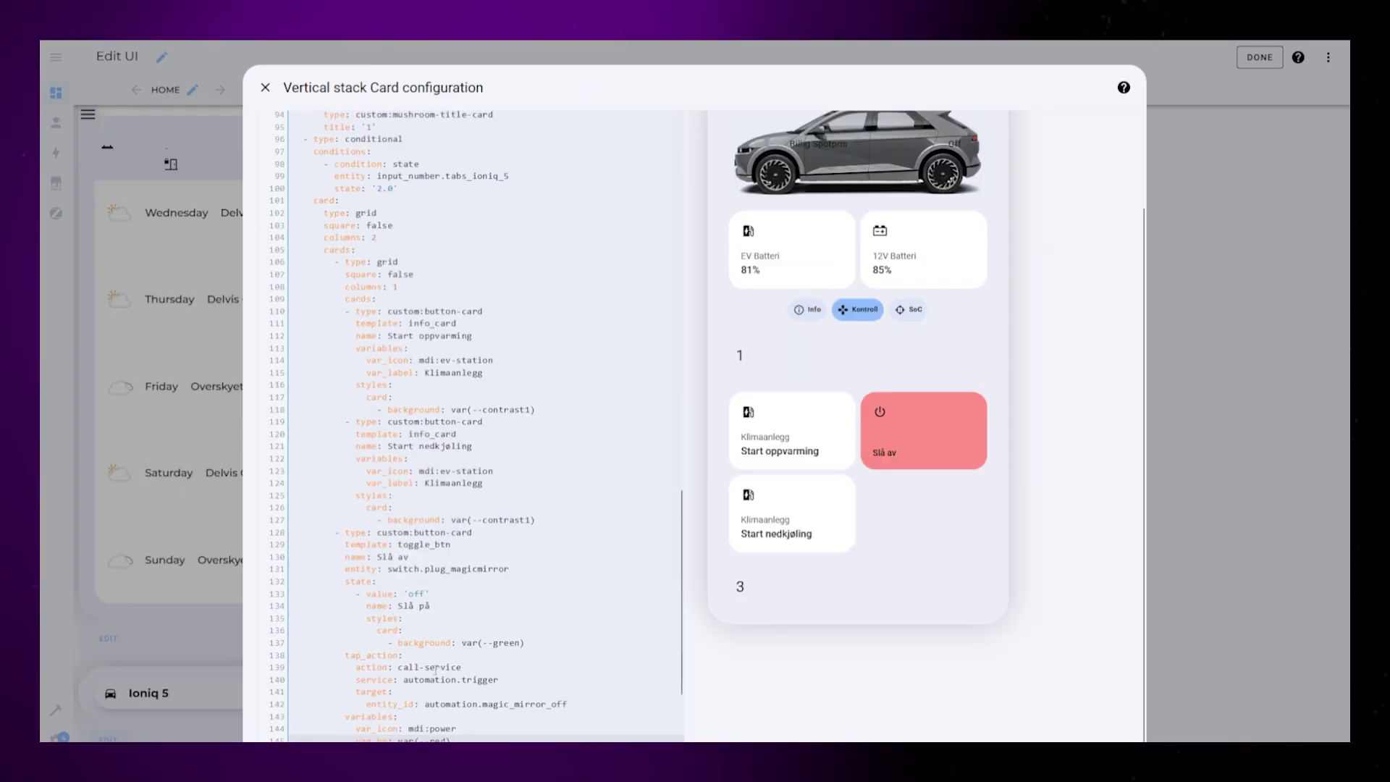
key(Return)
text(styles:   card:)
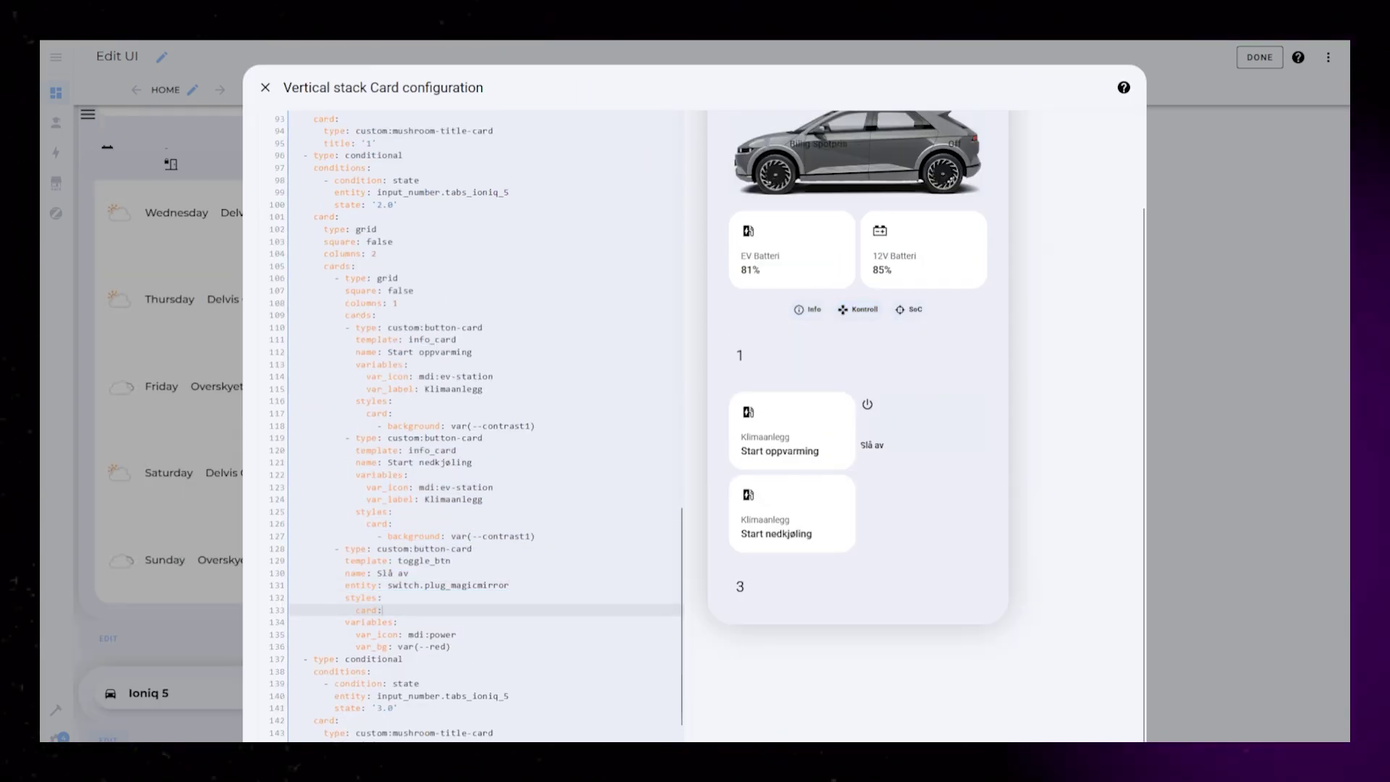
key(Return)
text(- height: 100%)
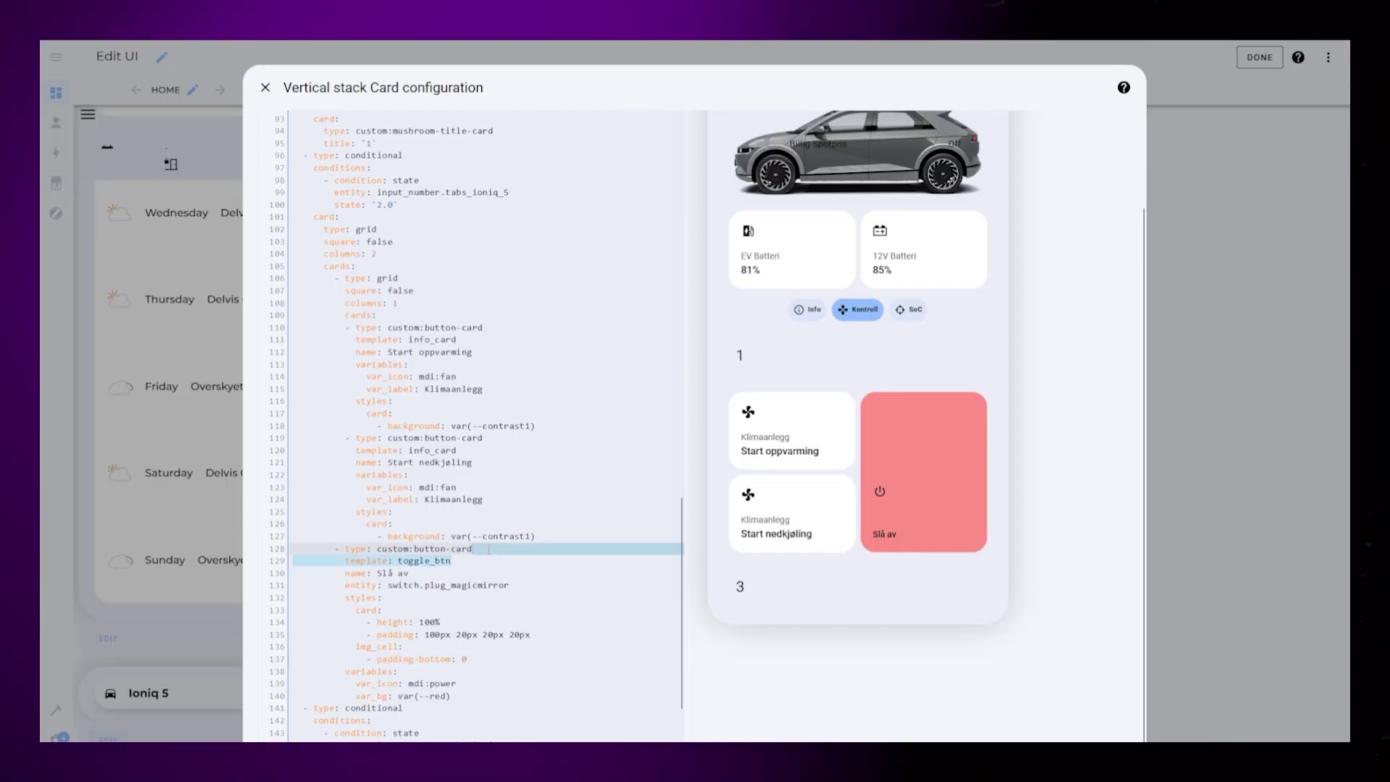
- Give the Slå av card icon mdi:stop and a var(--red) background
key(Return)
text(icon: mdi:stop)
drag(422, 573, 739, 583)
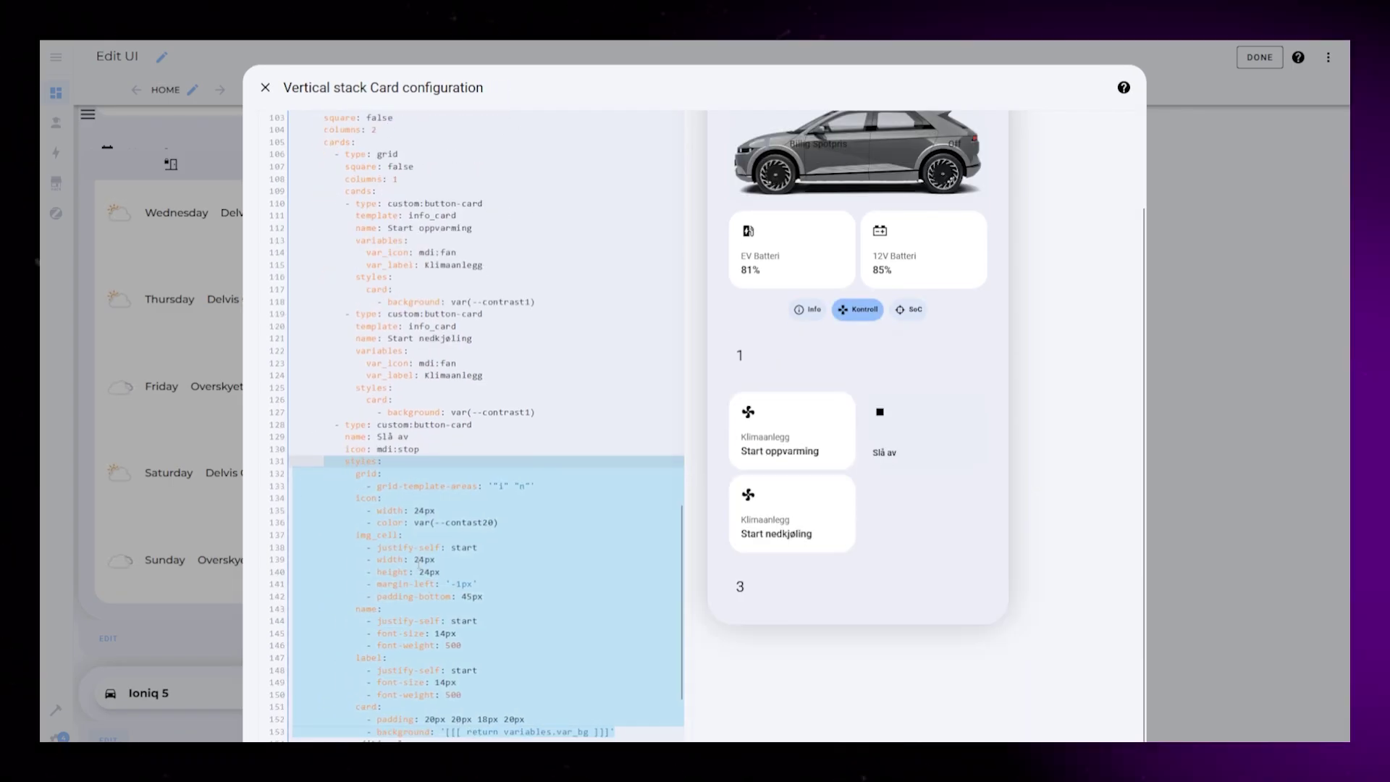
text(var(--red))
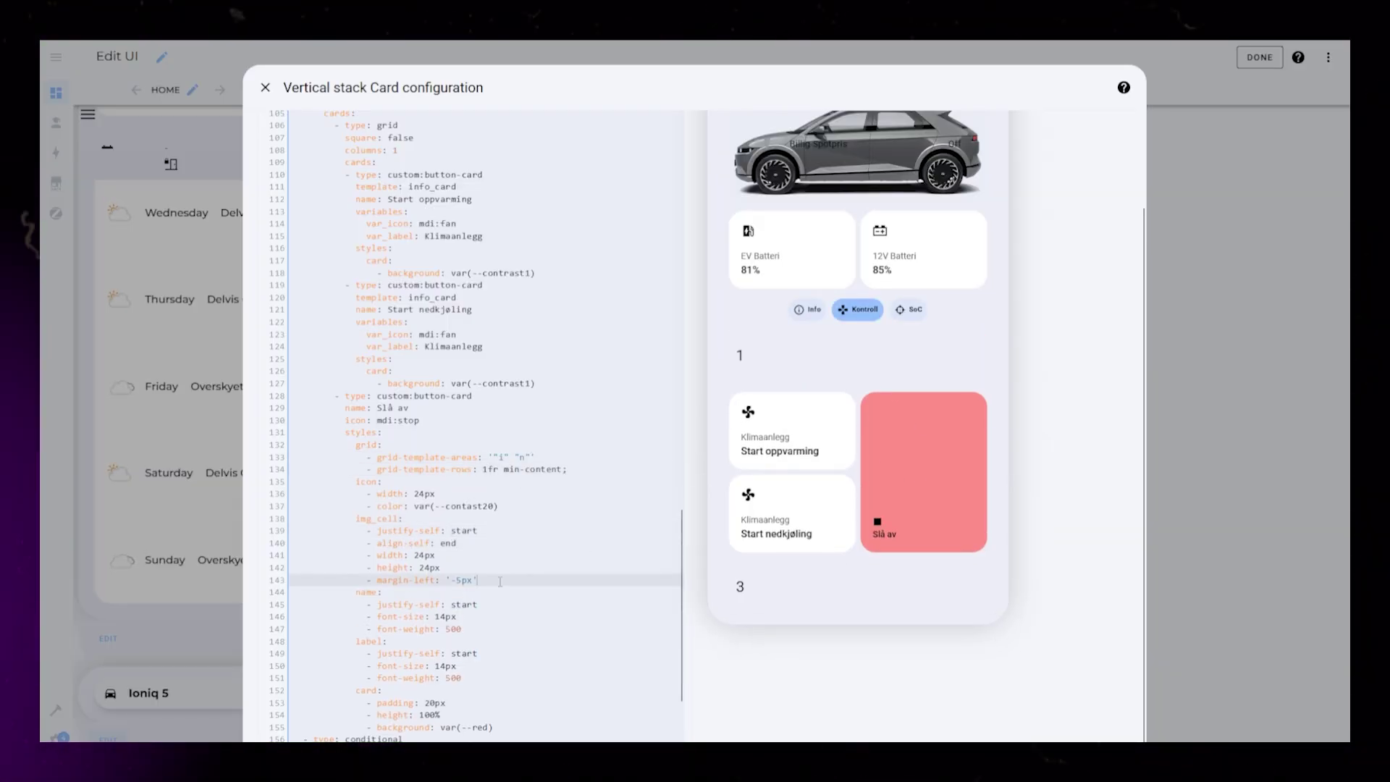
key(Return)
key(ctrl+v)
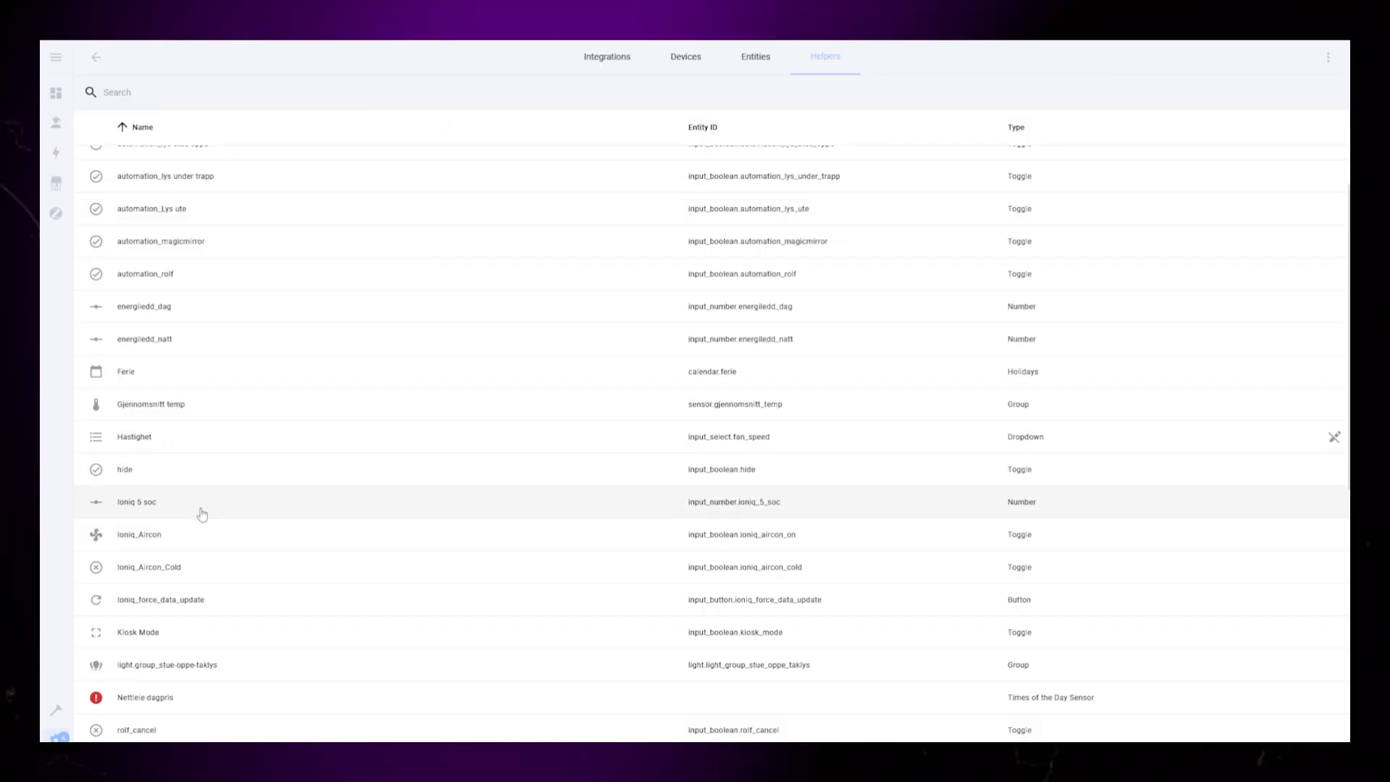
- Add on-state rules naming the heating card 'Varmer opp' and making the climate cards spin
click(202, 512)
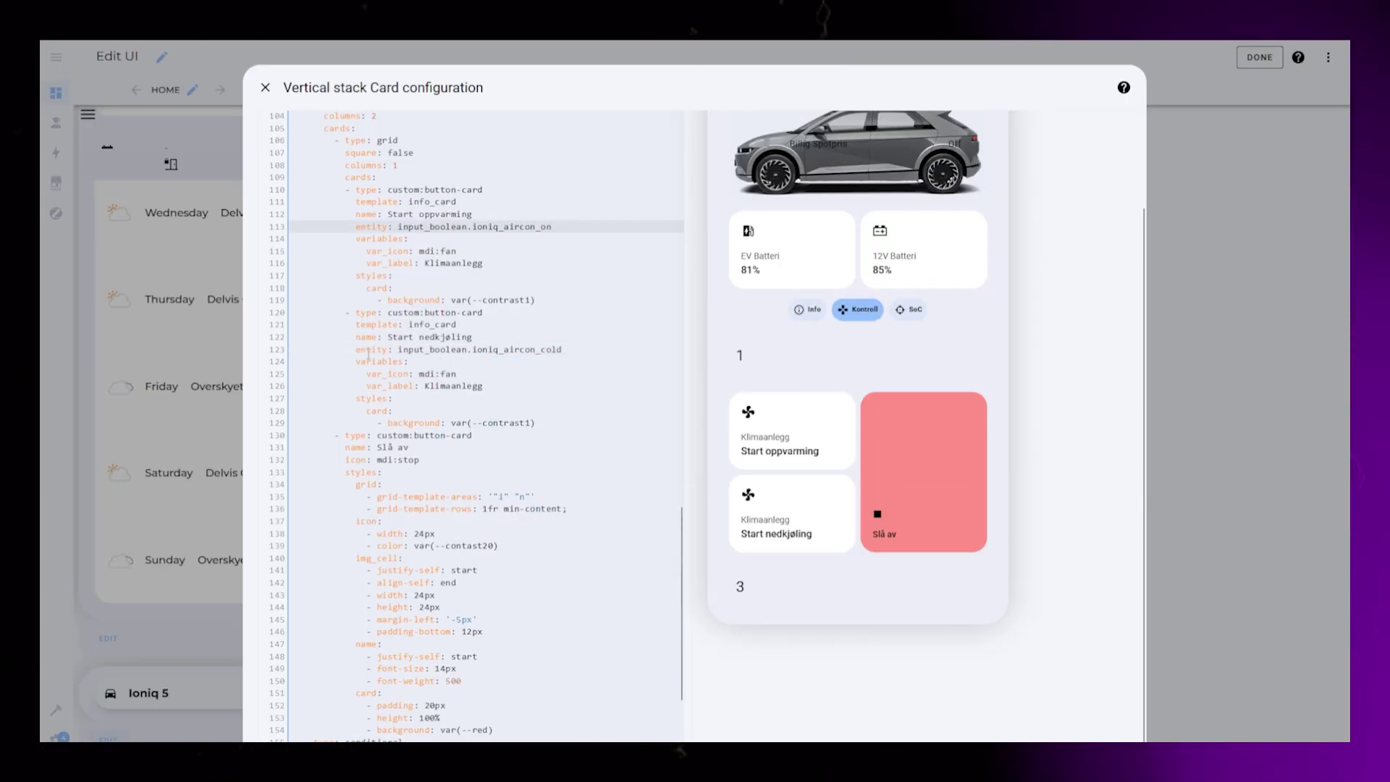
key(Return)
text(state:   - value: 'on')
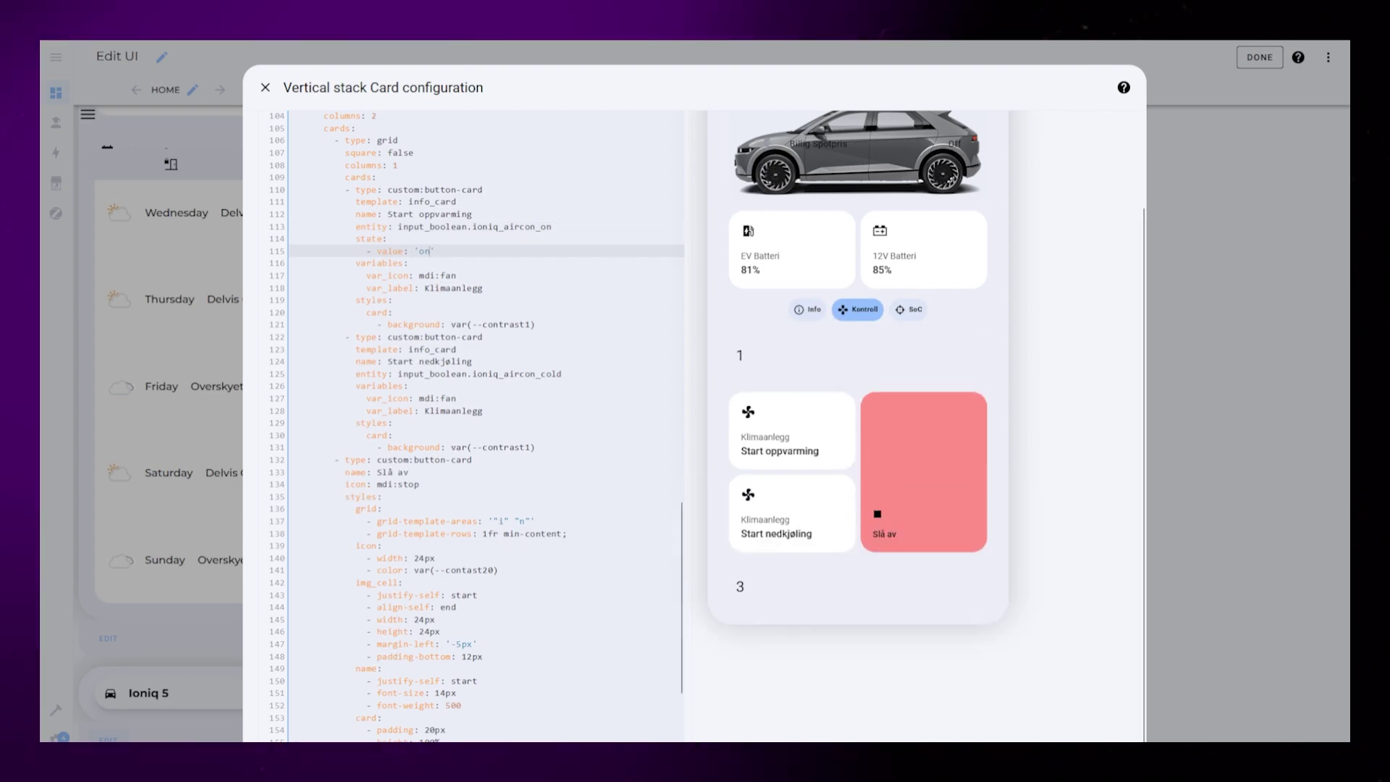
text(name: Varmer opp)
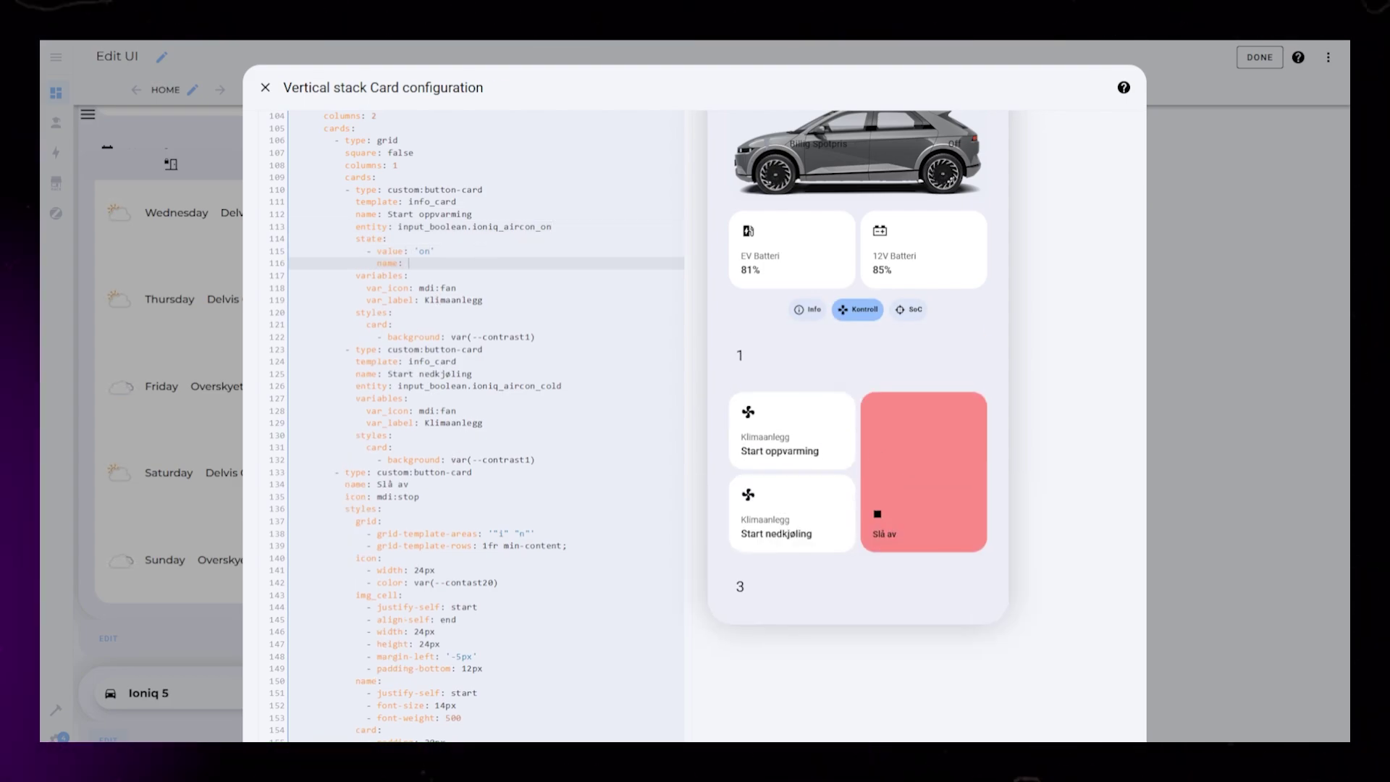
click(576, 388)
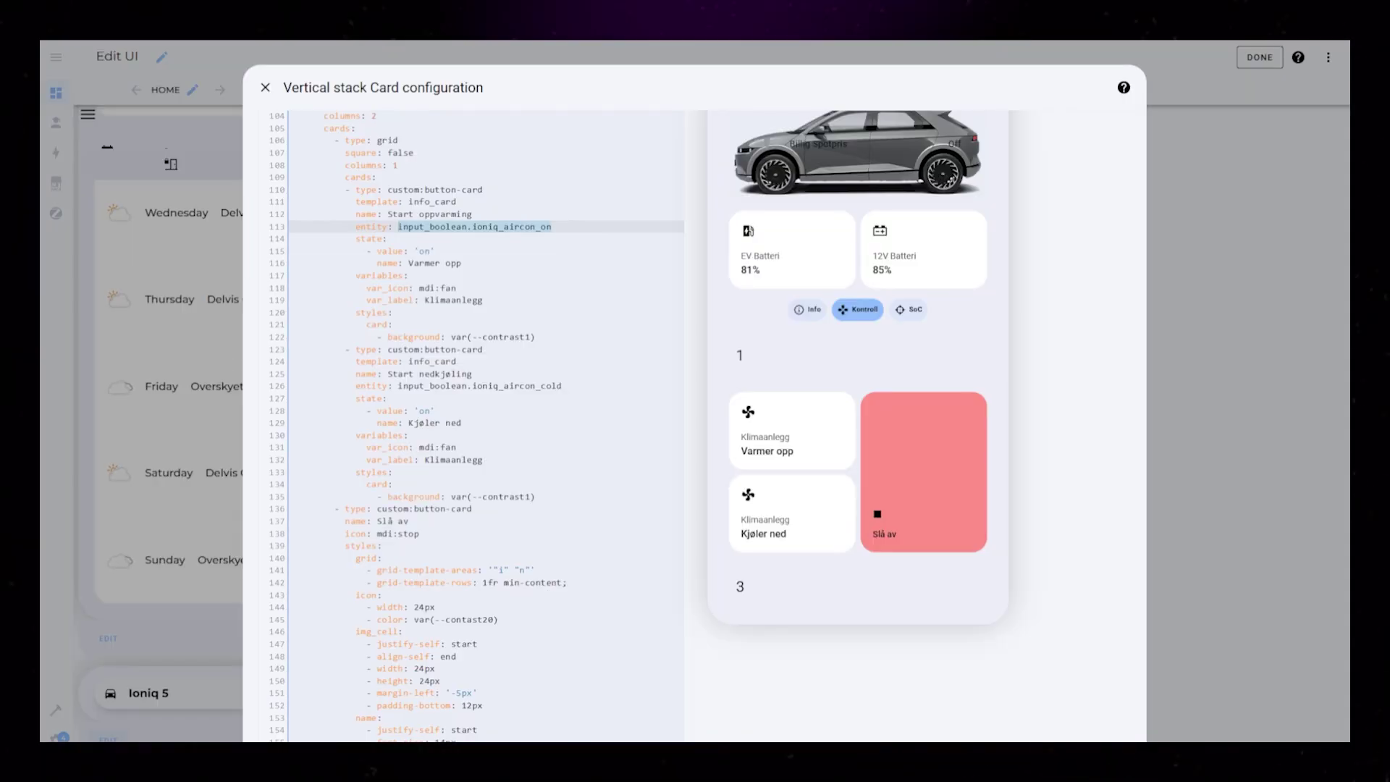
text(pin: true)
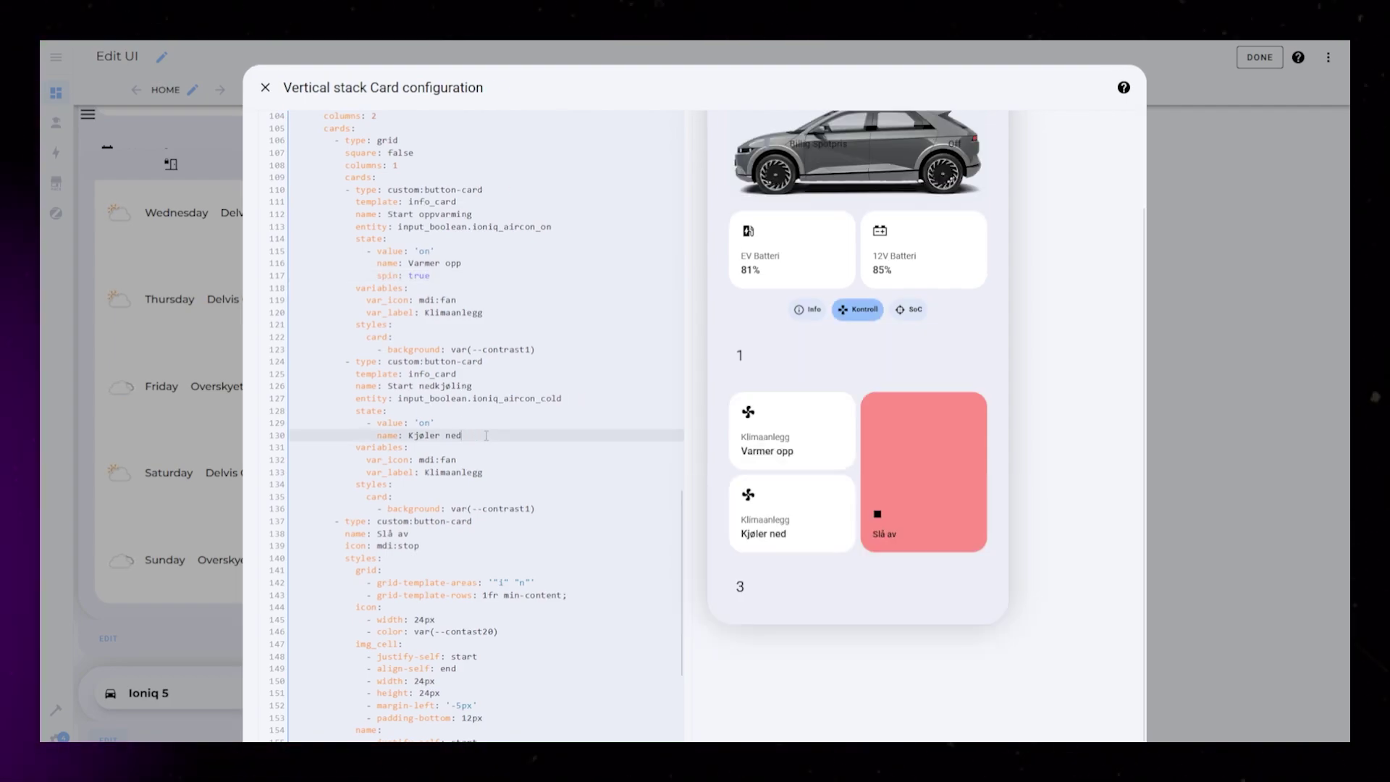
key(Return)
text(spin: true)
- Set the heating card's on-state background to var(--orange) and the cooling card's to var(--blue)
click(429, 275)
key(Return)
text(styles:)
key(Return)
text(card:)
key(Return)
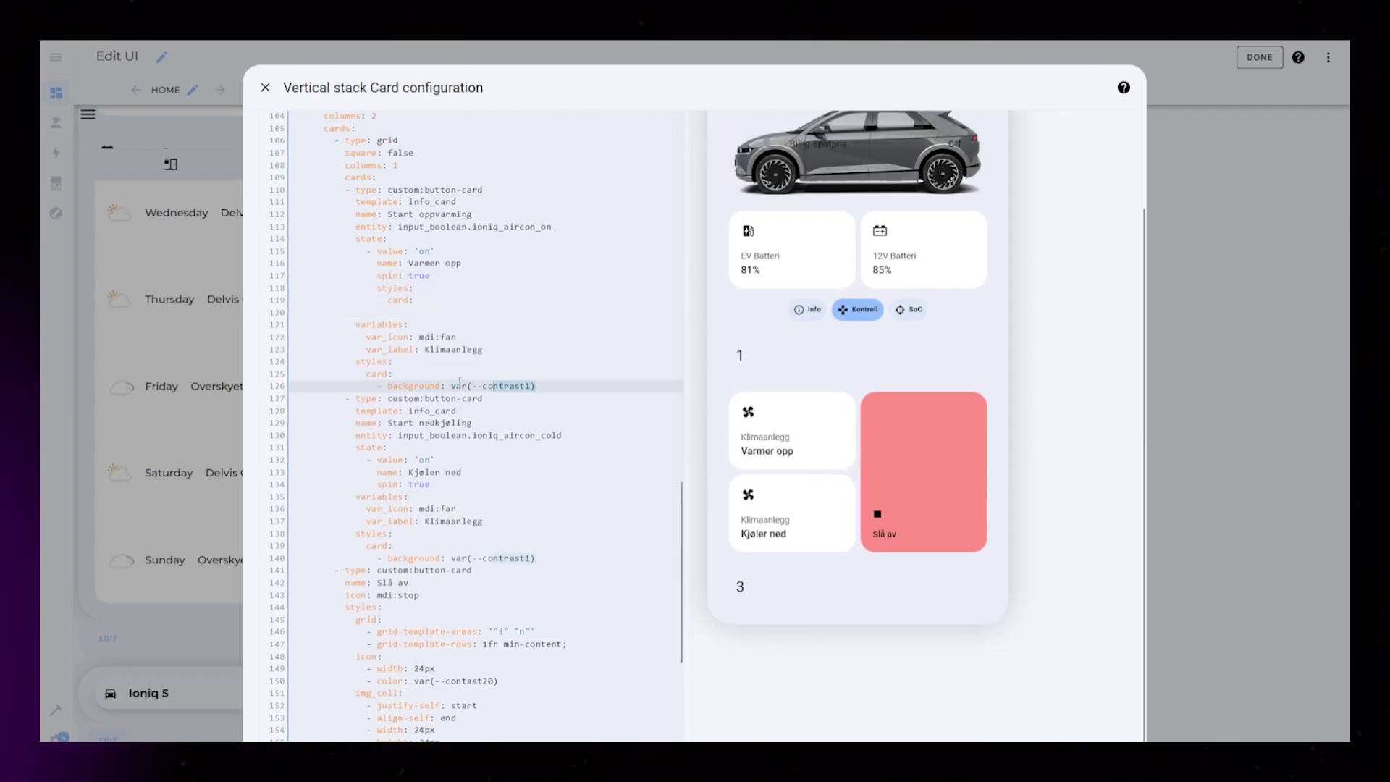
double_click(529, 312)
text(orange)
drag(377, 287, 541, 312)
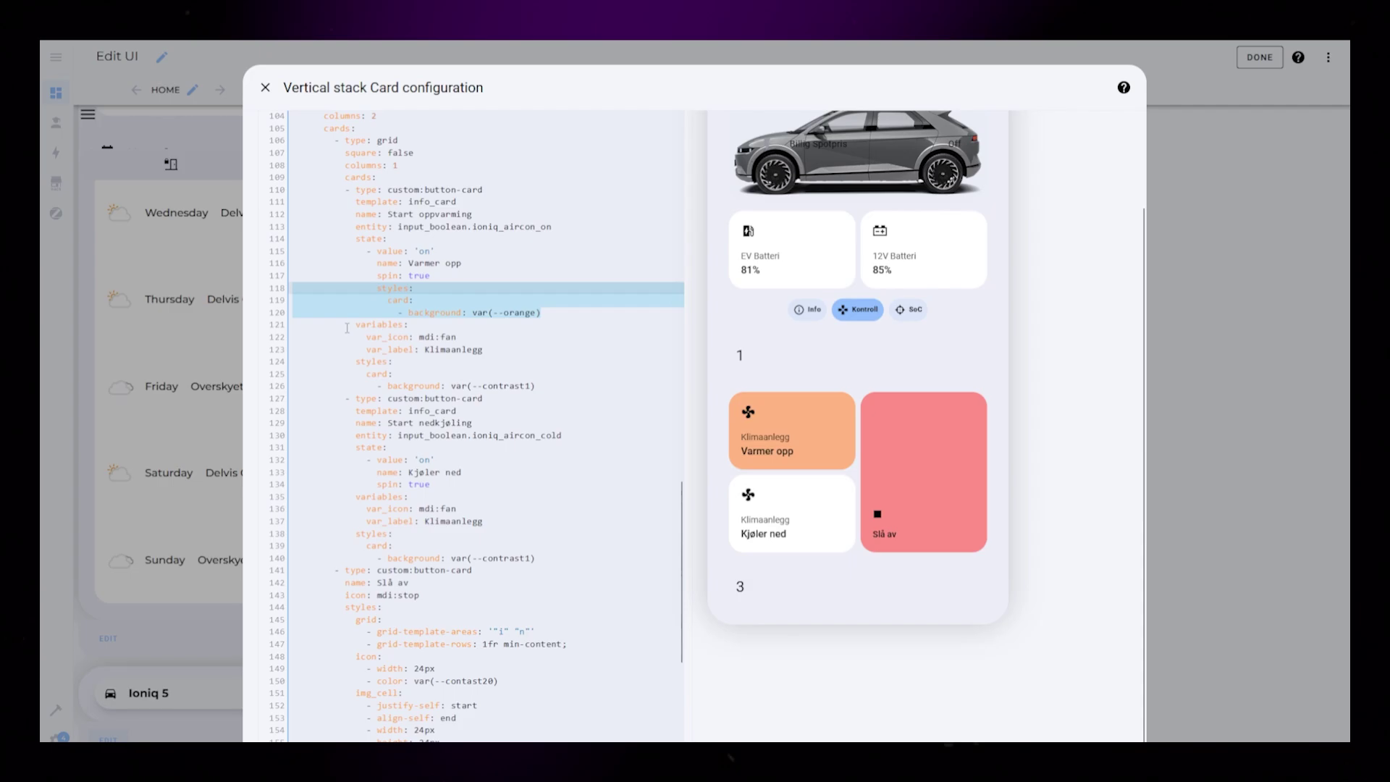
key(ctrl+c)
click(431, 484)
key(Return)
key(ctrl+v)
double_click(520, 521)
text(blue)
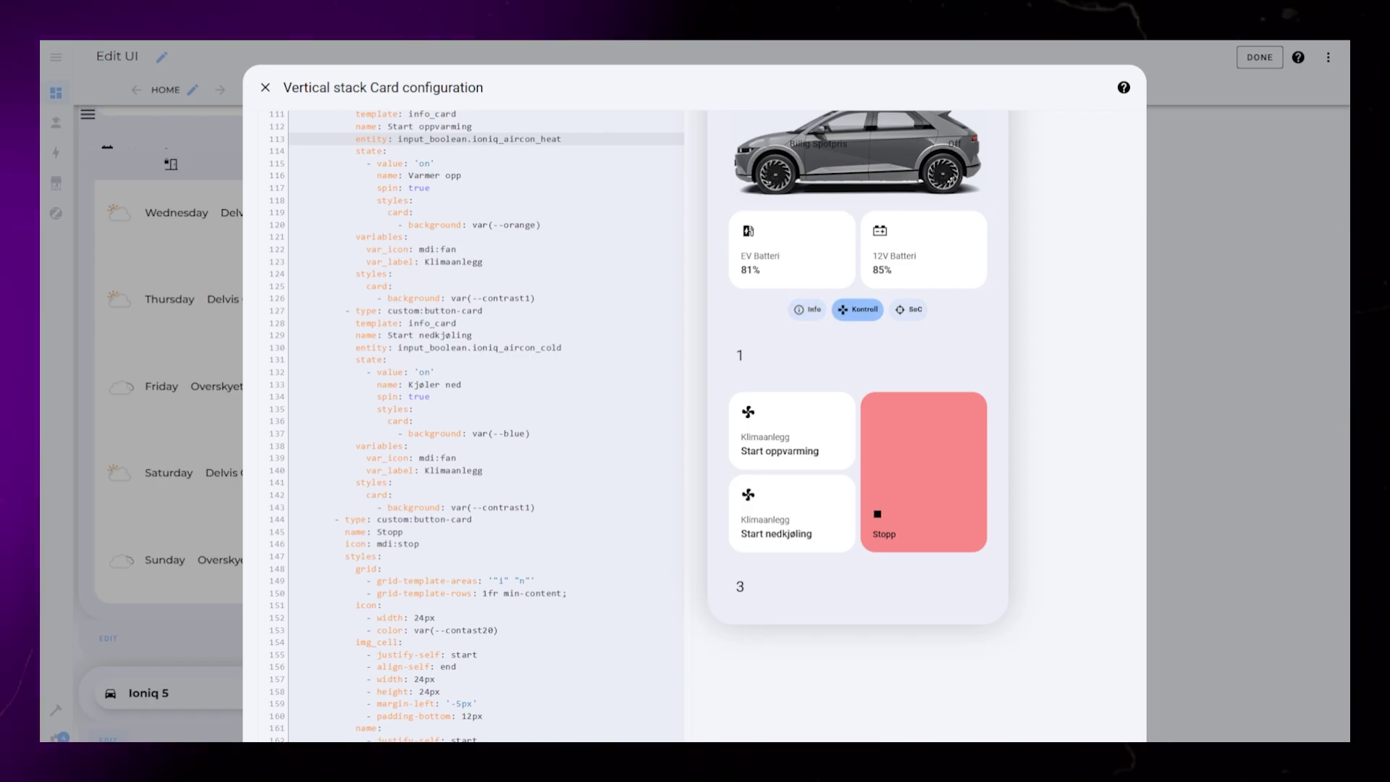
- Preview the Kontroll tab and open another conditional card's definition in the stack
click(858, 309)
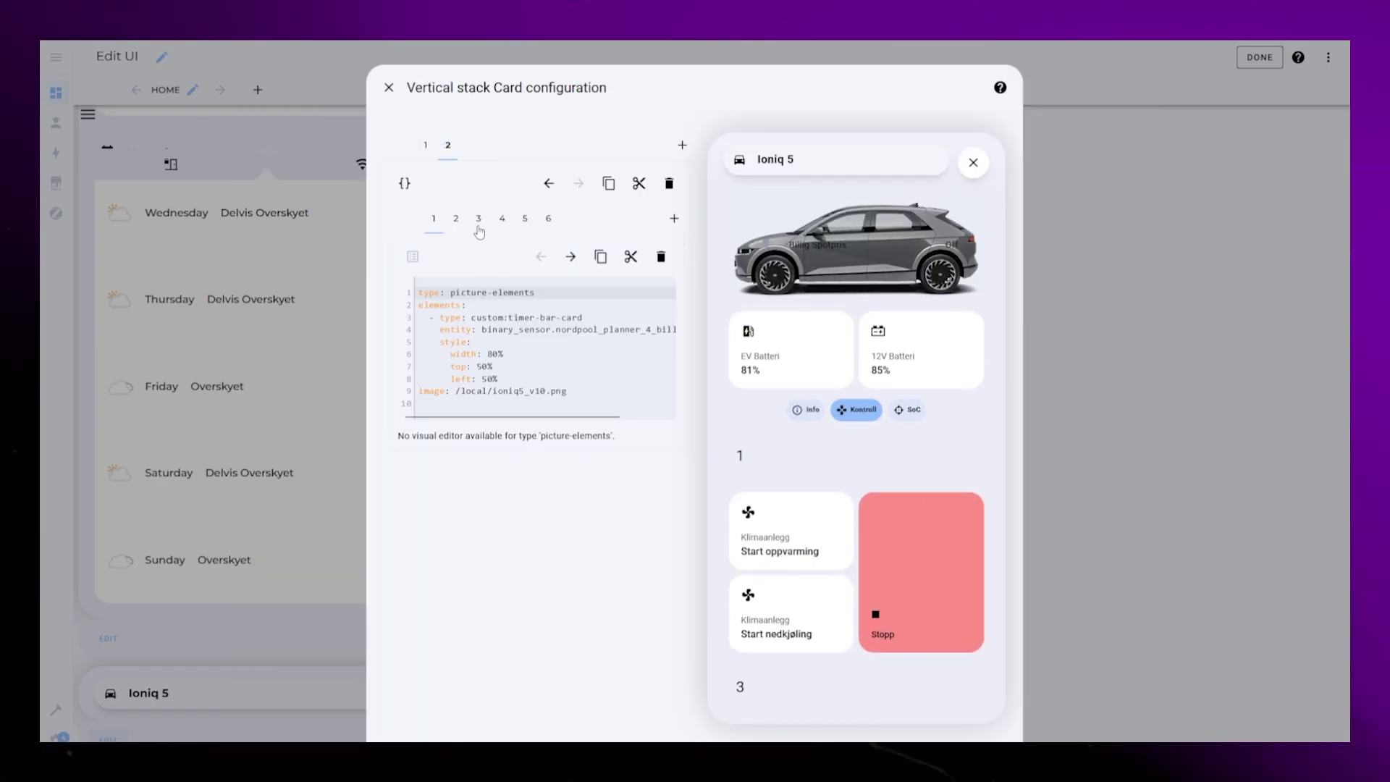
click(478, 225)
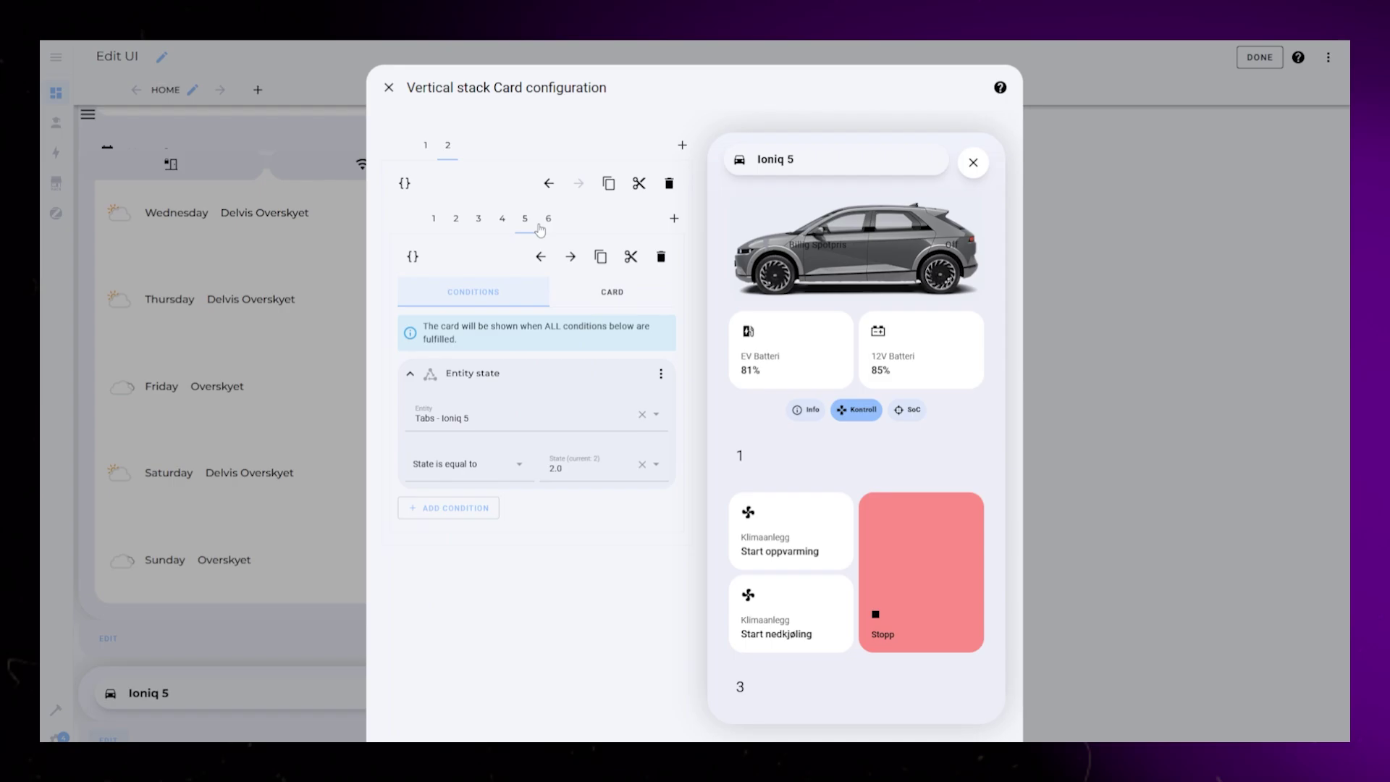
click(548, 219)
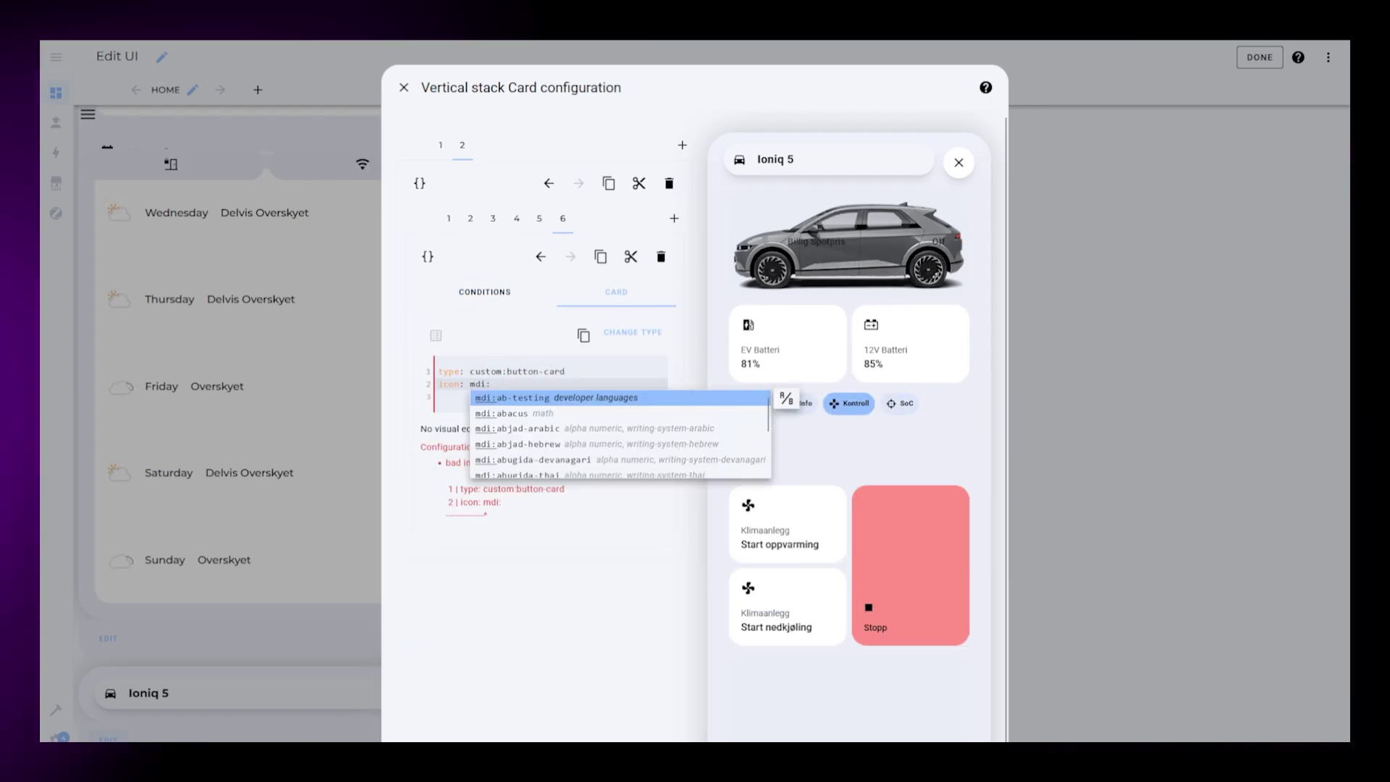
click(656, 376)
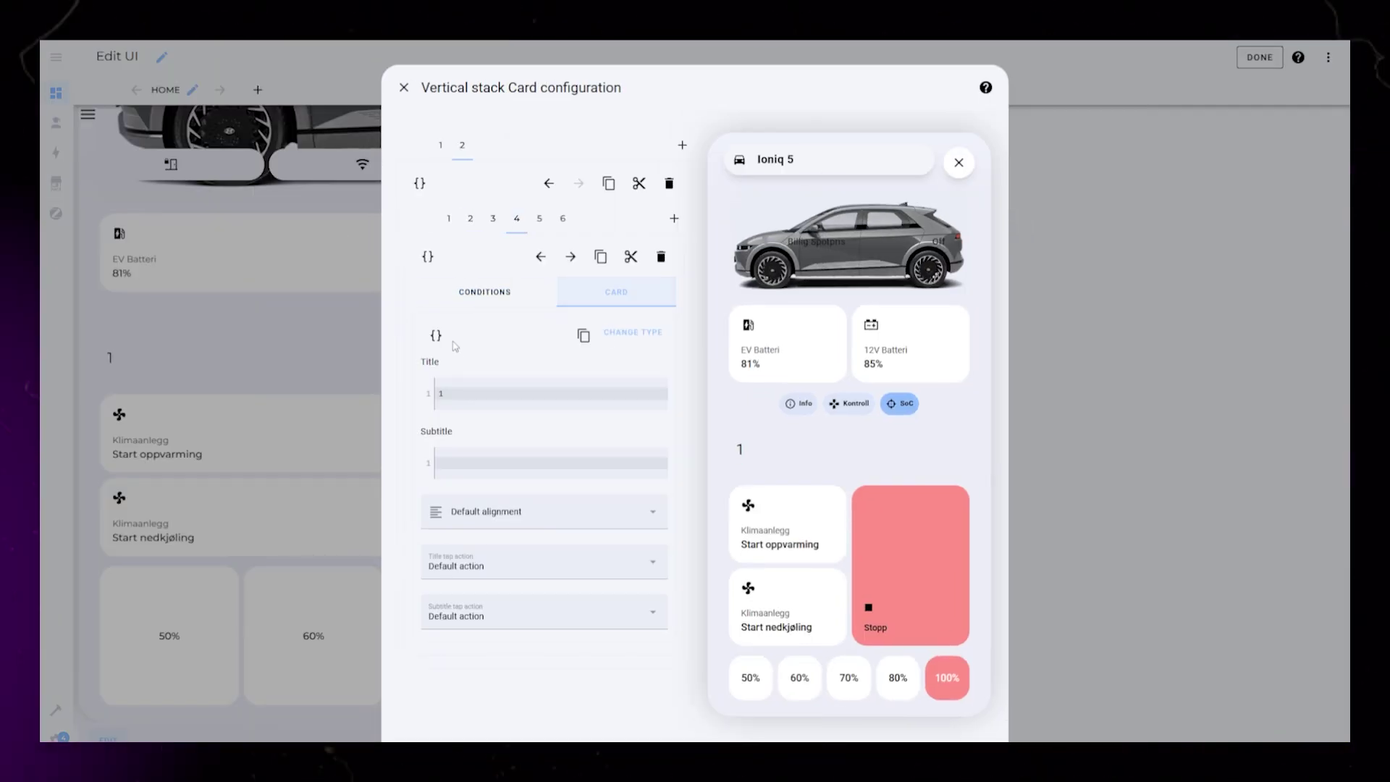
- Add a new card to the stack for the EV range sensor
click(547, 509)
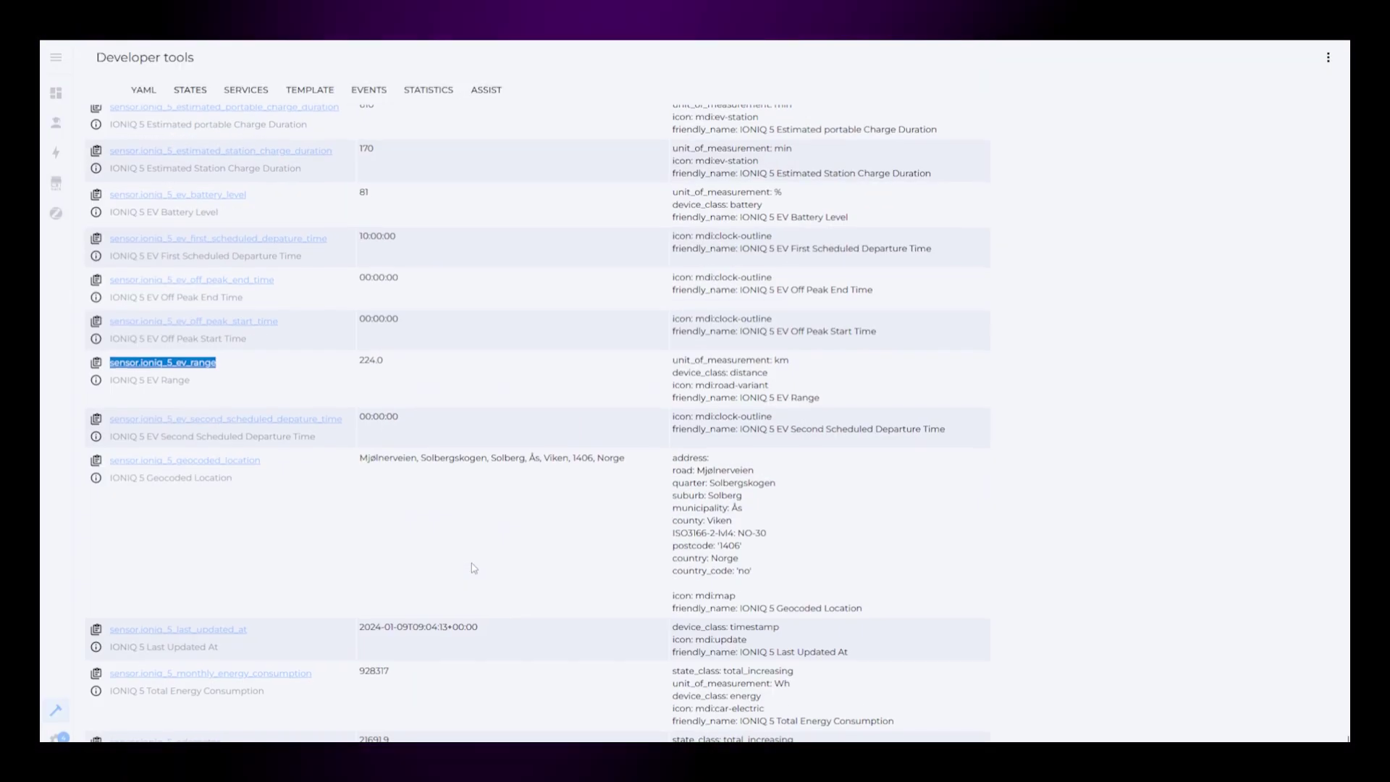
scroll(427, 699, down, 1)
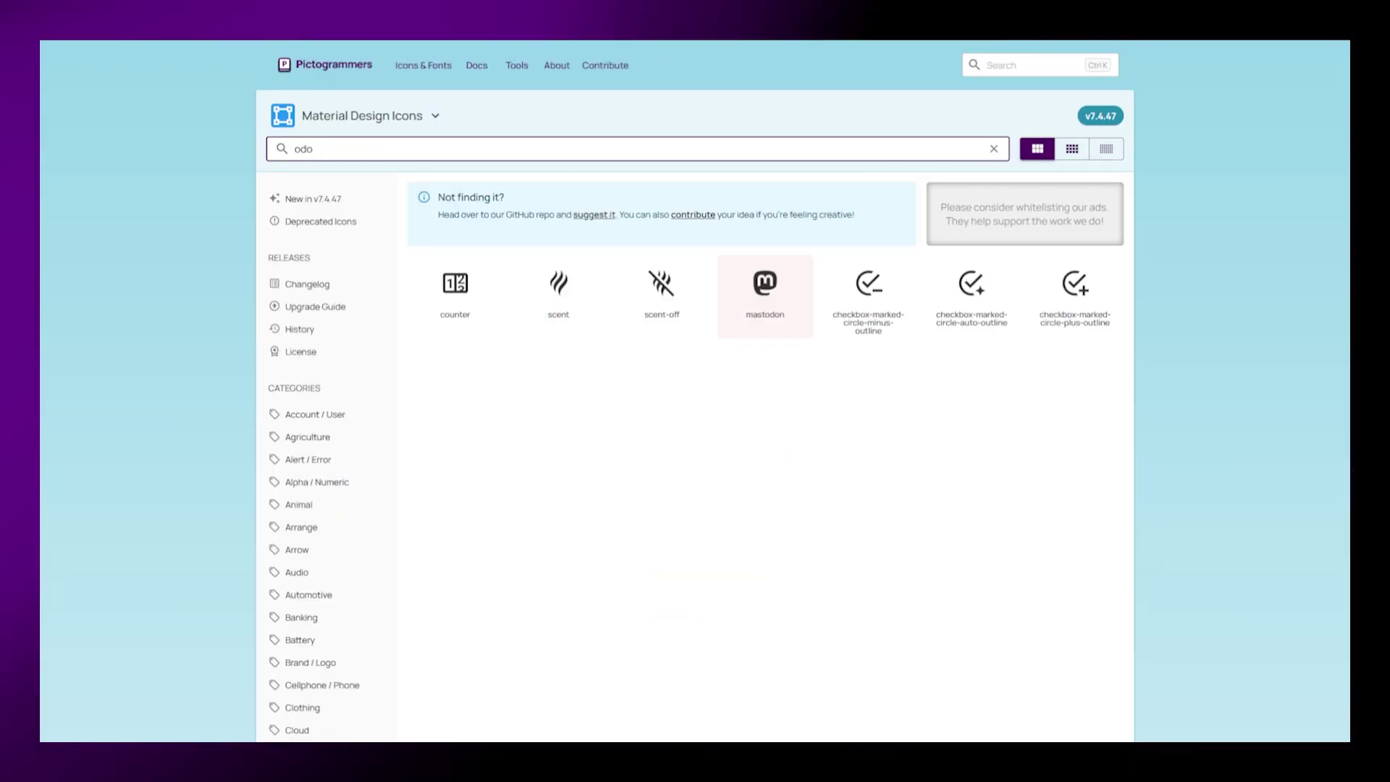
- Look up the speedometer and battery mdi icon names, then preview the Kontroll tab
click(763, 289)
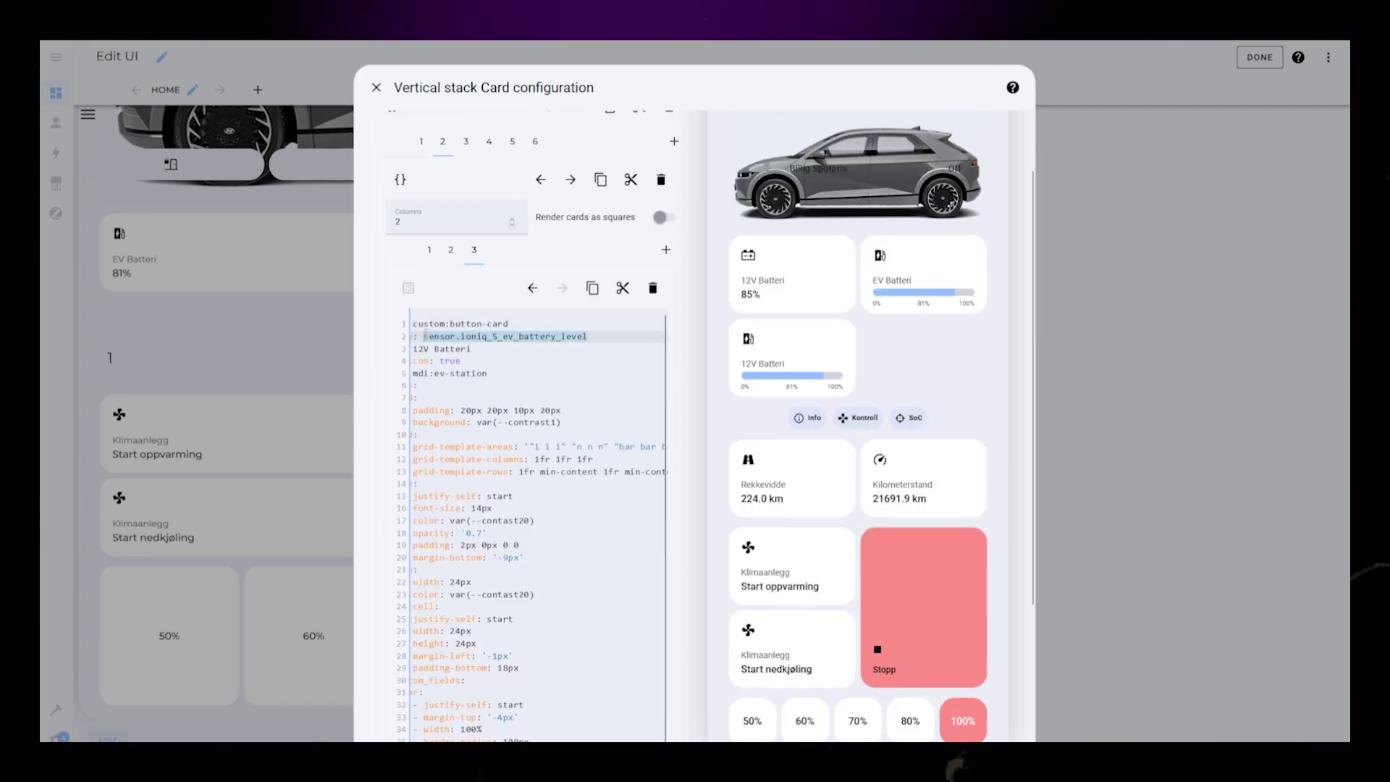
text(batter)
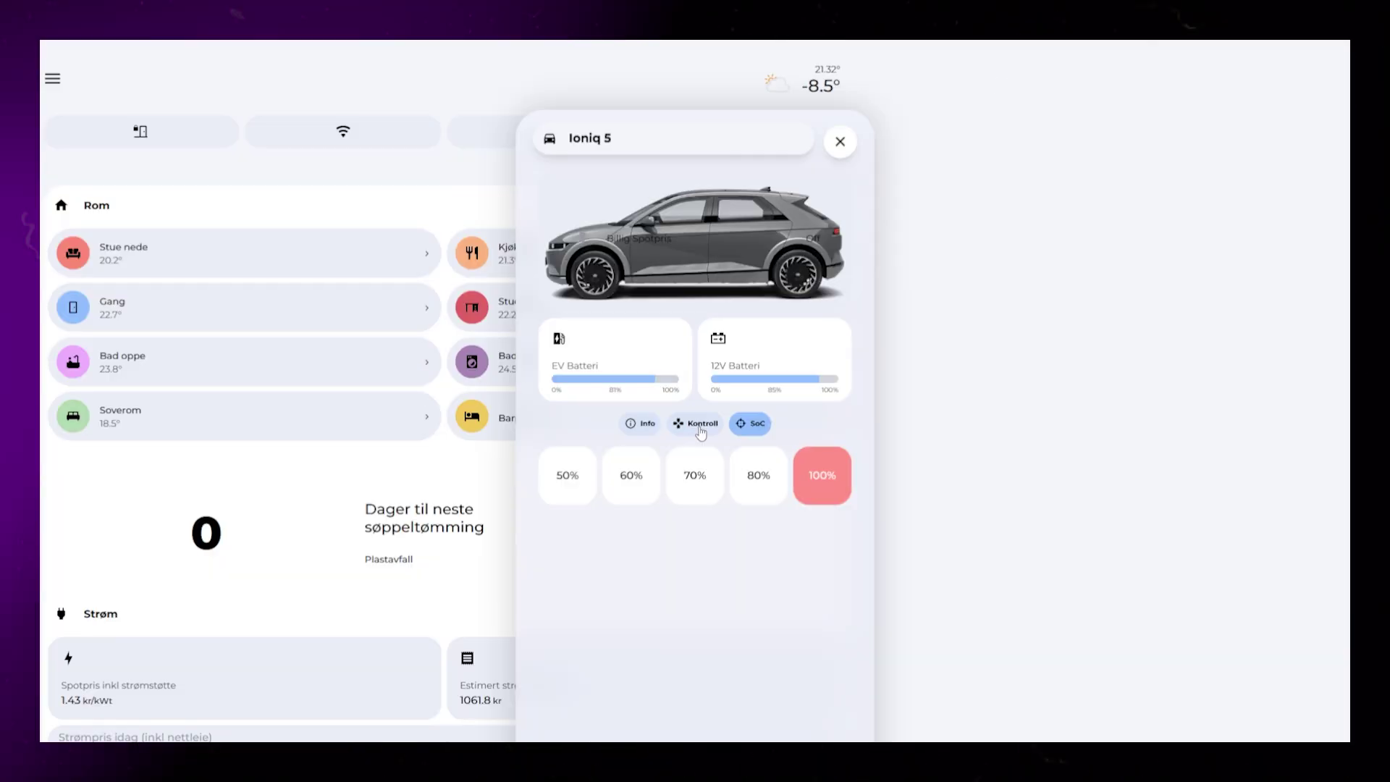
click(695, 424)
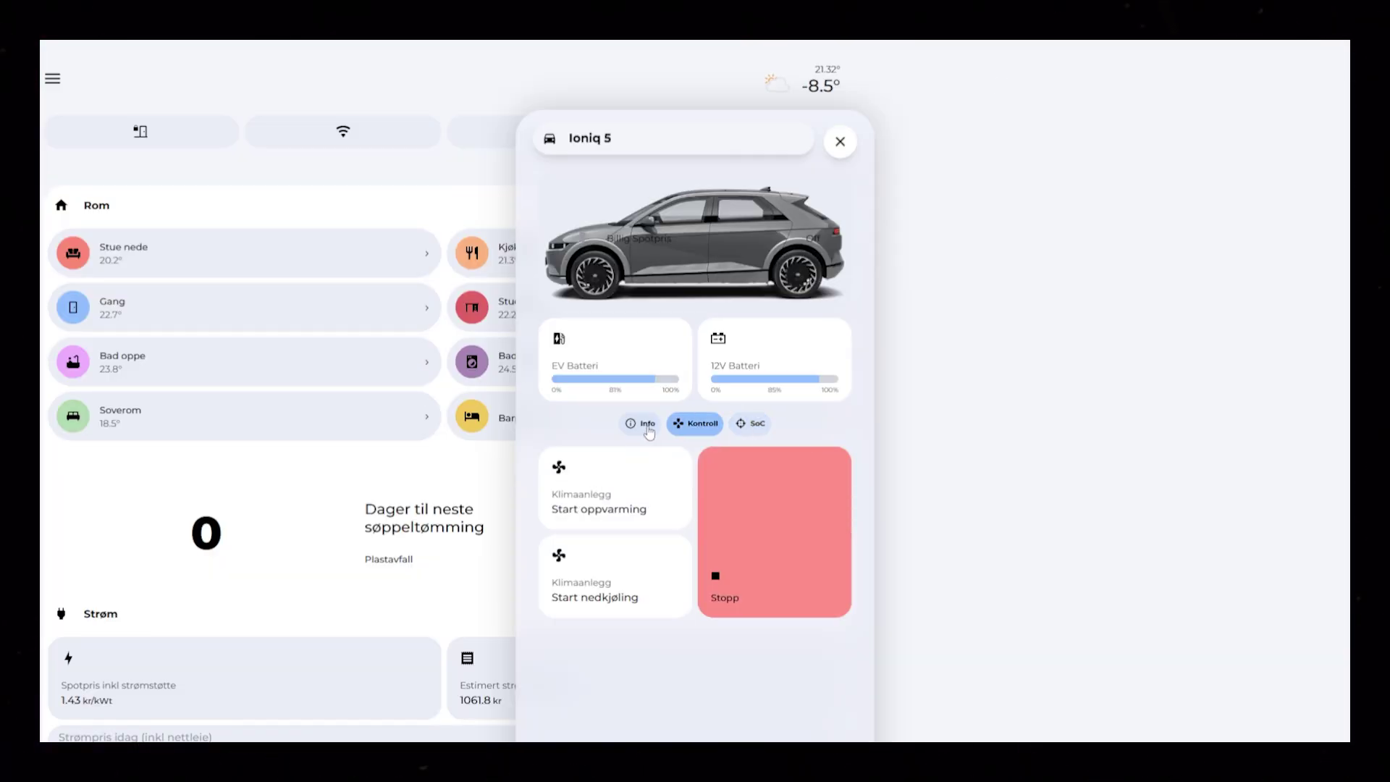
- Add percentage label styling to the EV Batteri and 12V Batteri cards, previewing the Info tab
click(662, 425)
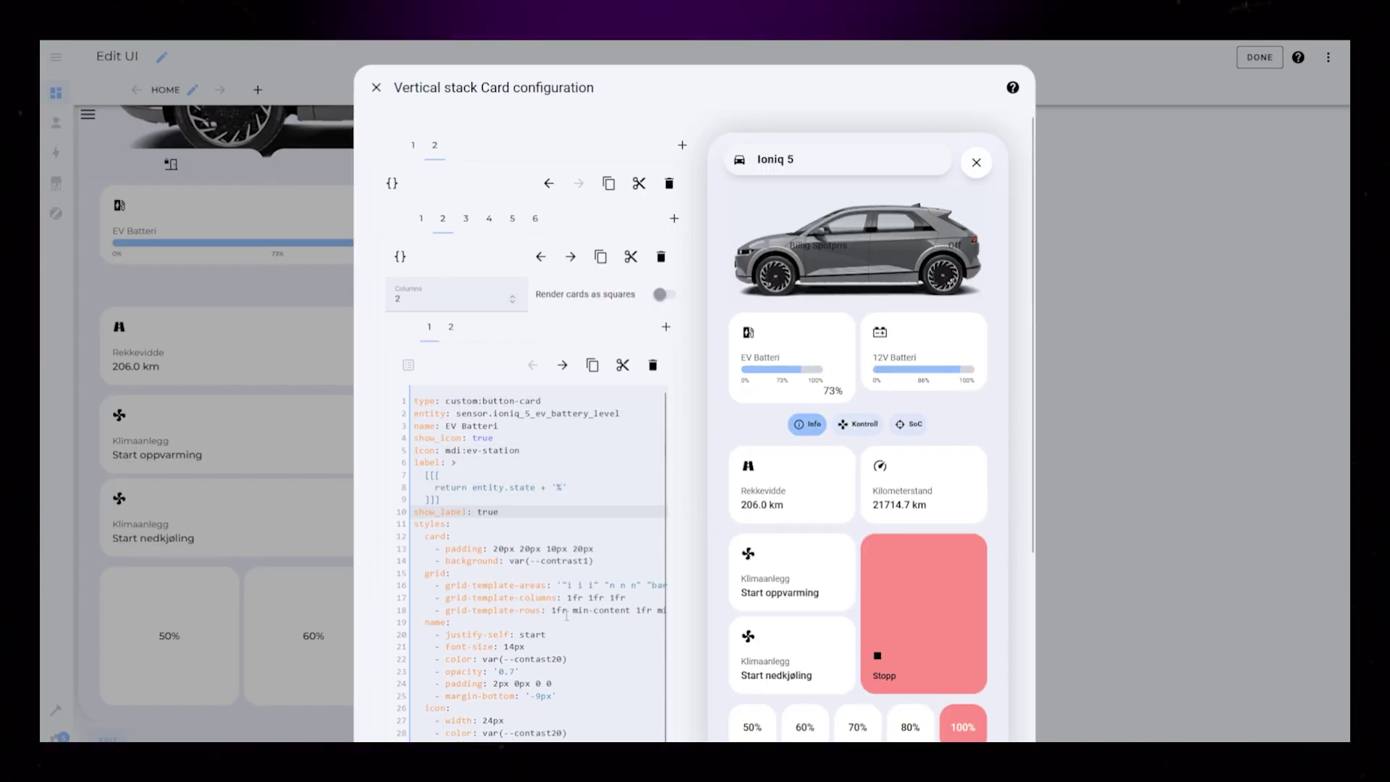
scroll(692, 500, down, 3)
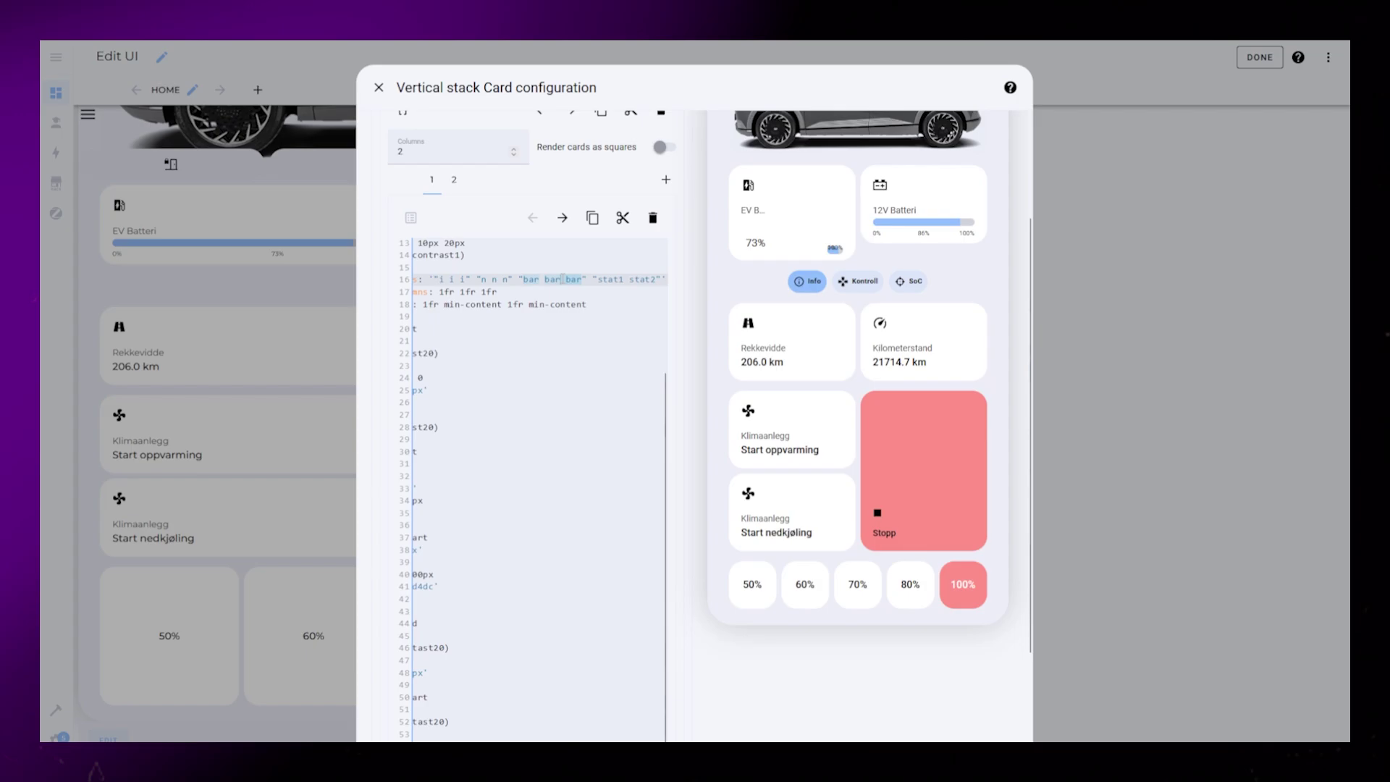
key(Return)
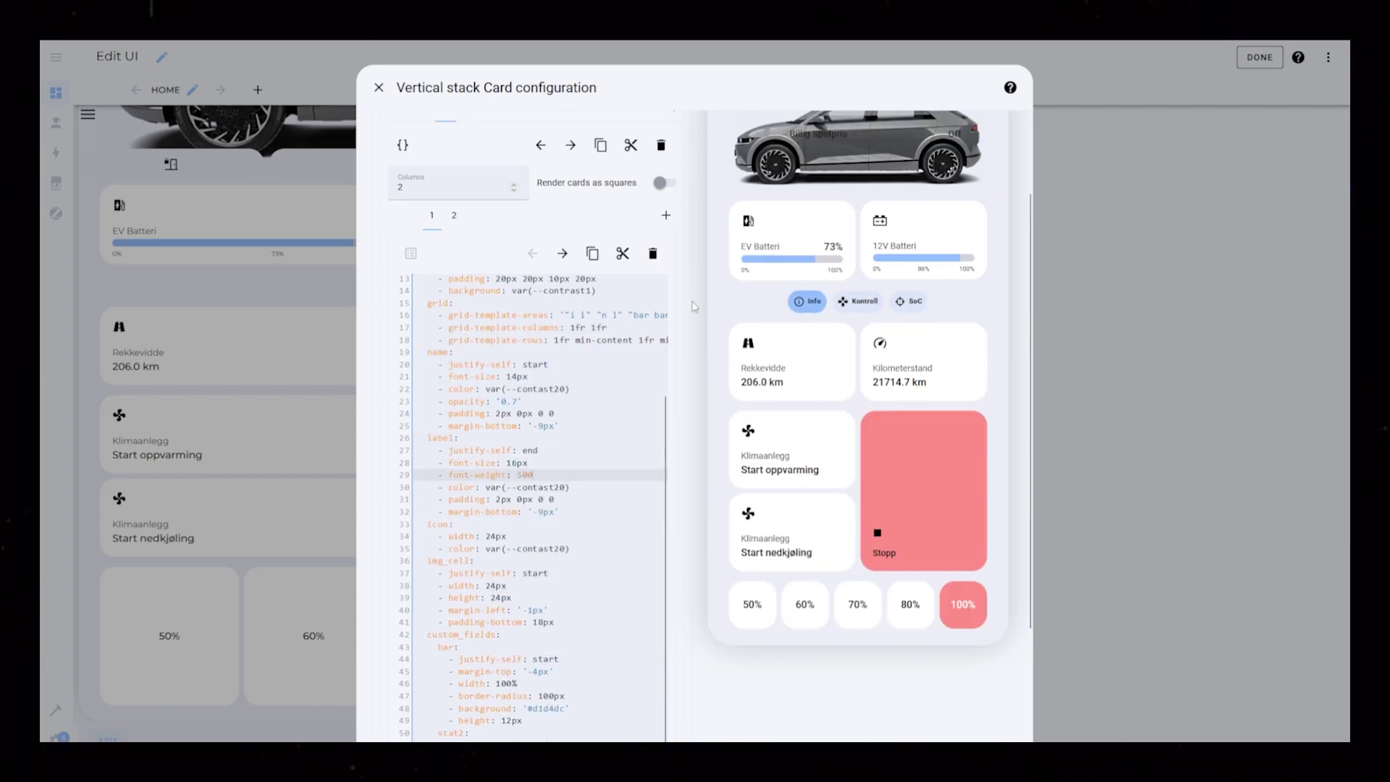
scroll(454, 133, down, 1)
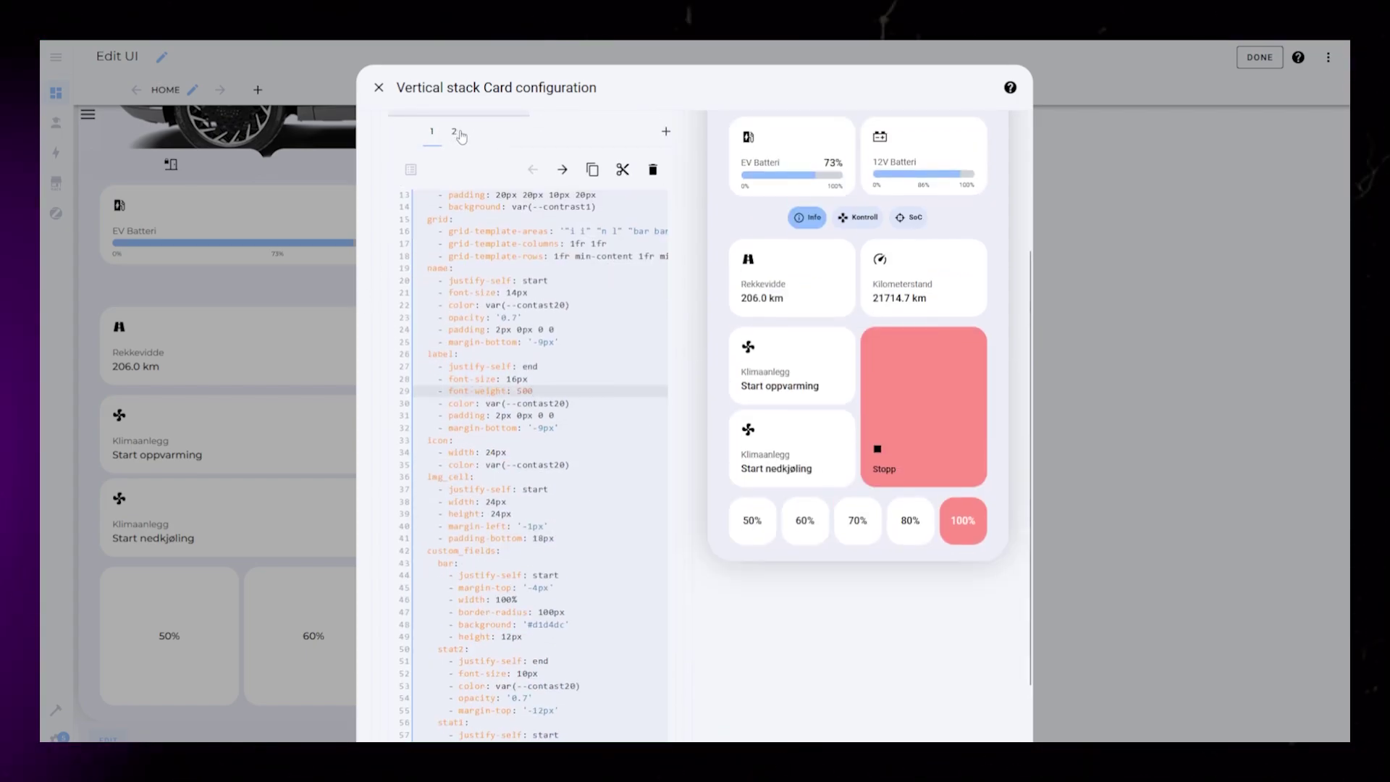
click(456, 132)
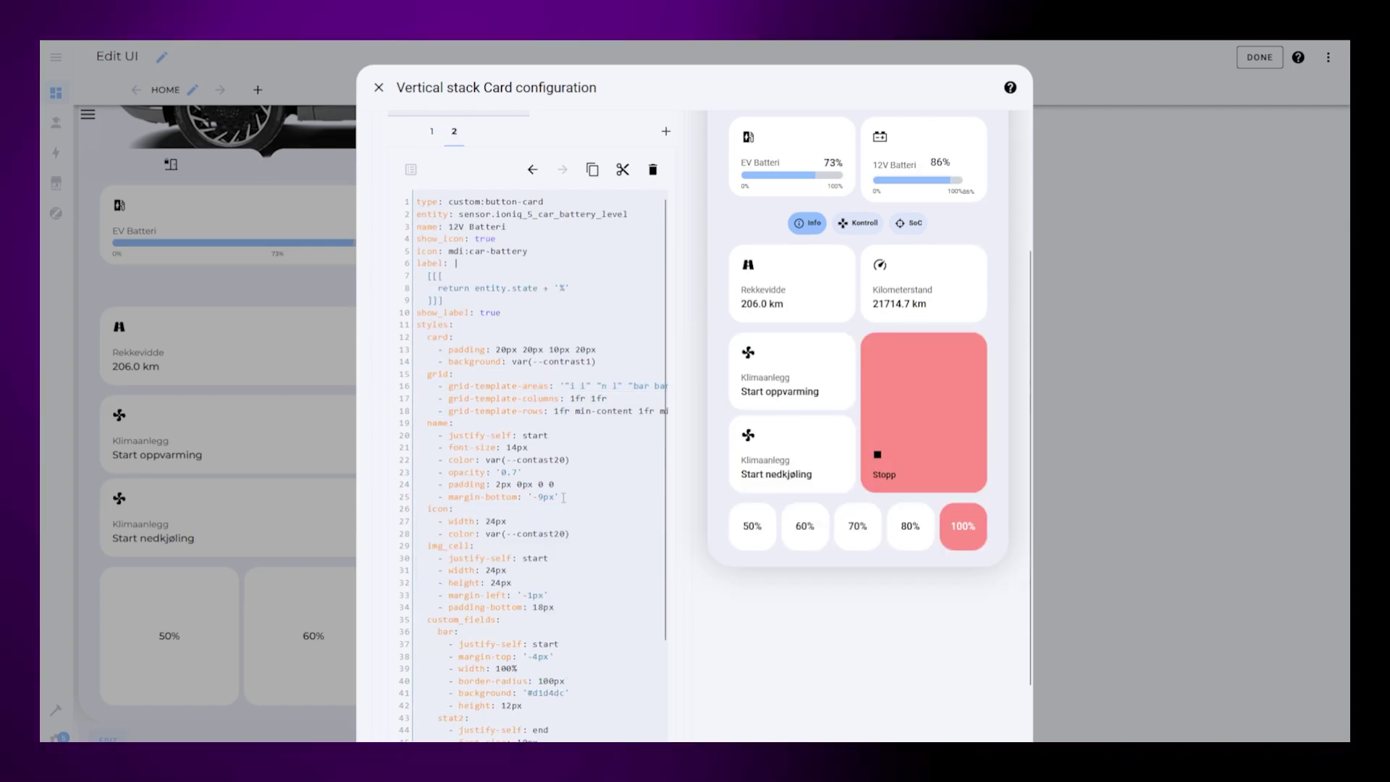
scroll(614, 507, down, 4)
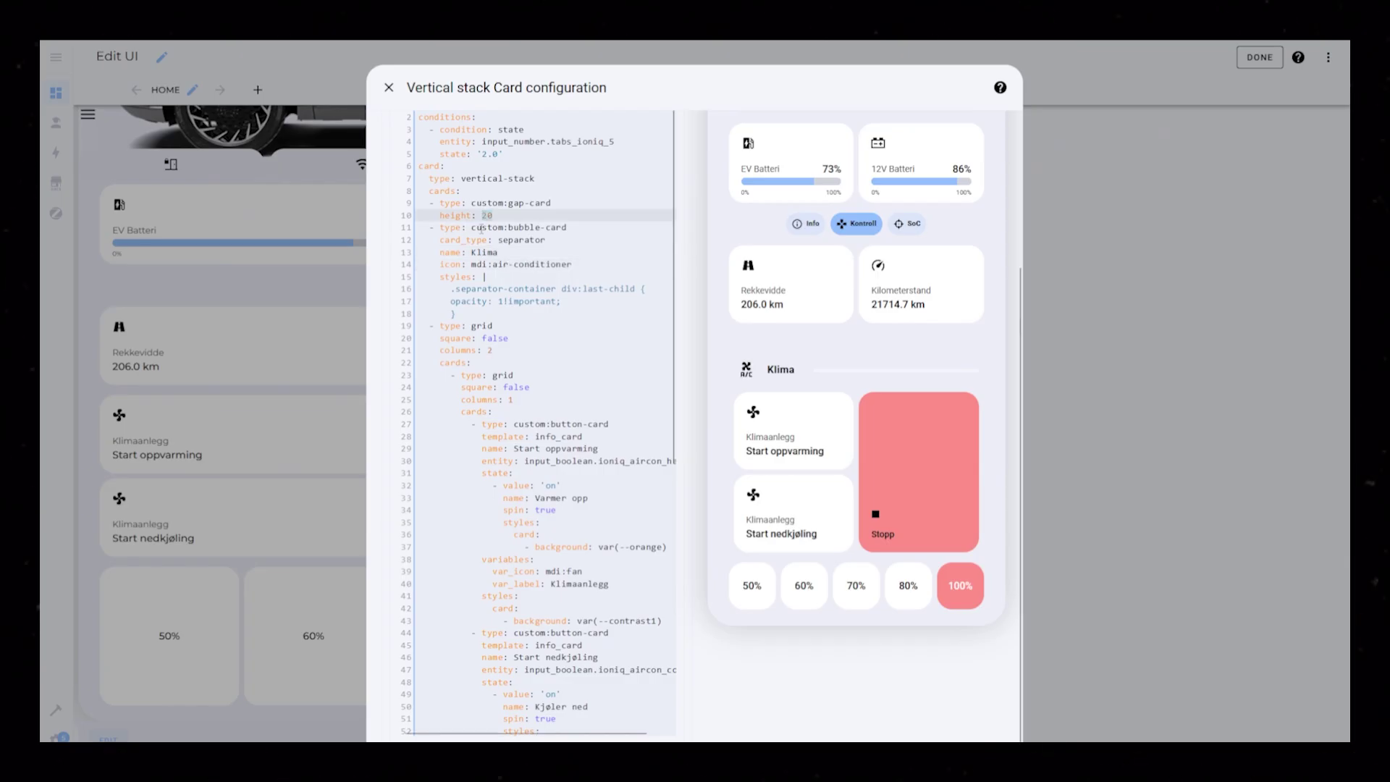
- Finish the Dører section's icon settings, then preview the popup's Info tab
scroll(536, 434, down, 3)
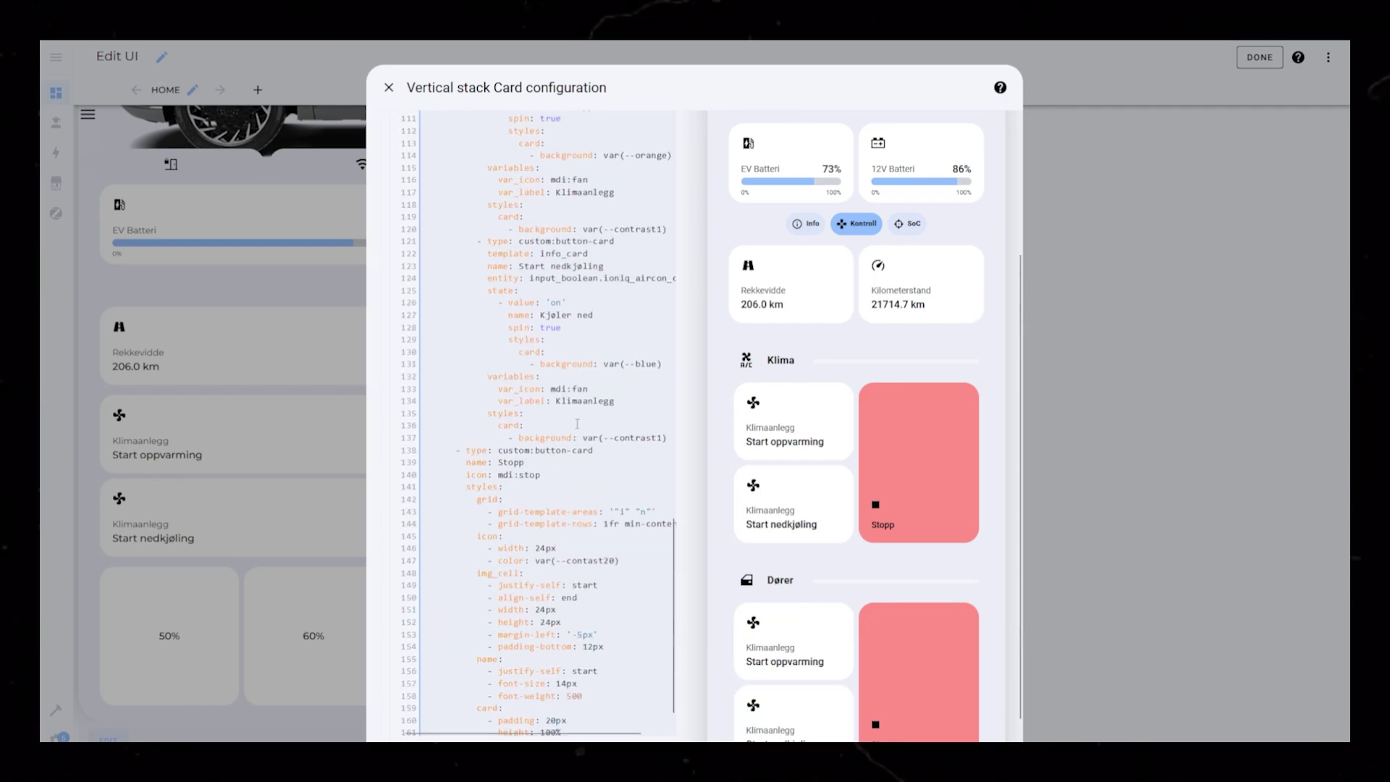
scroll(670, 505, down, 1)
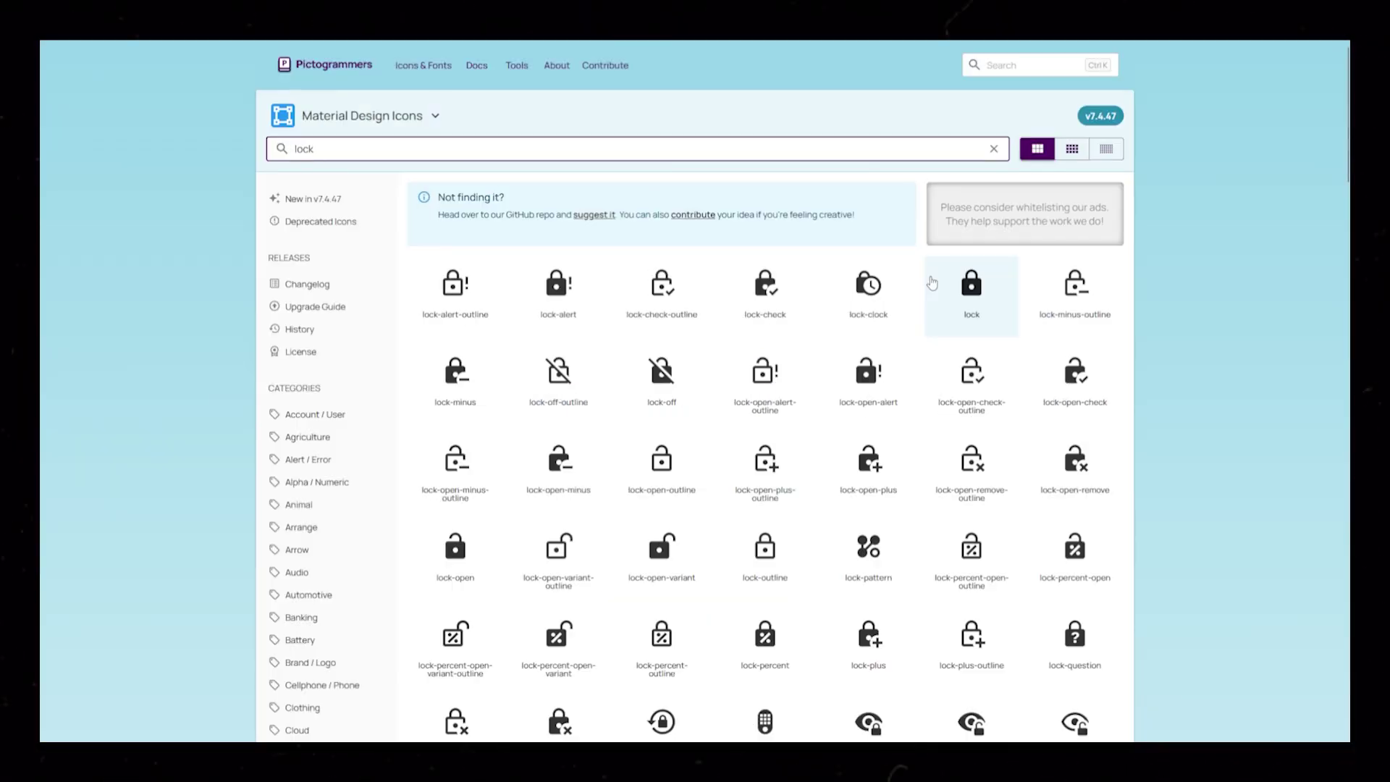
text(-clo)
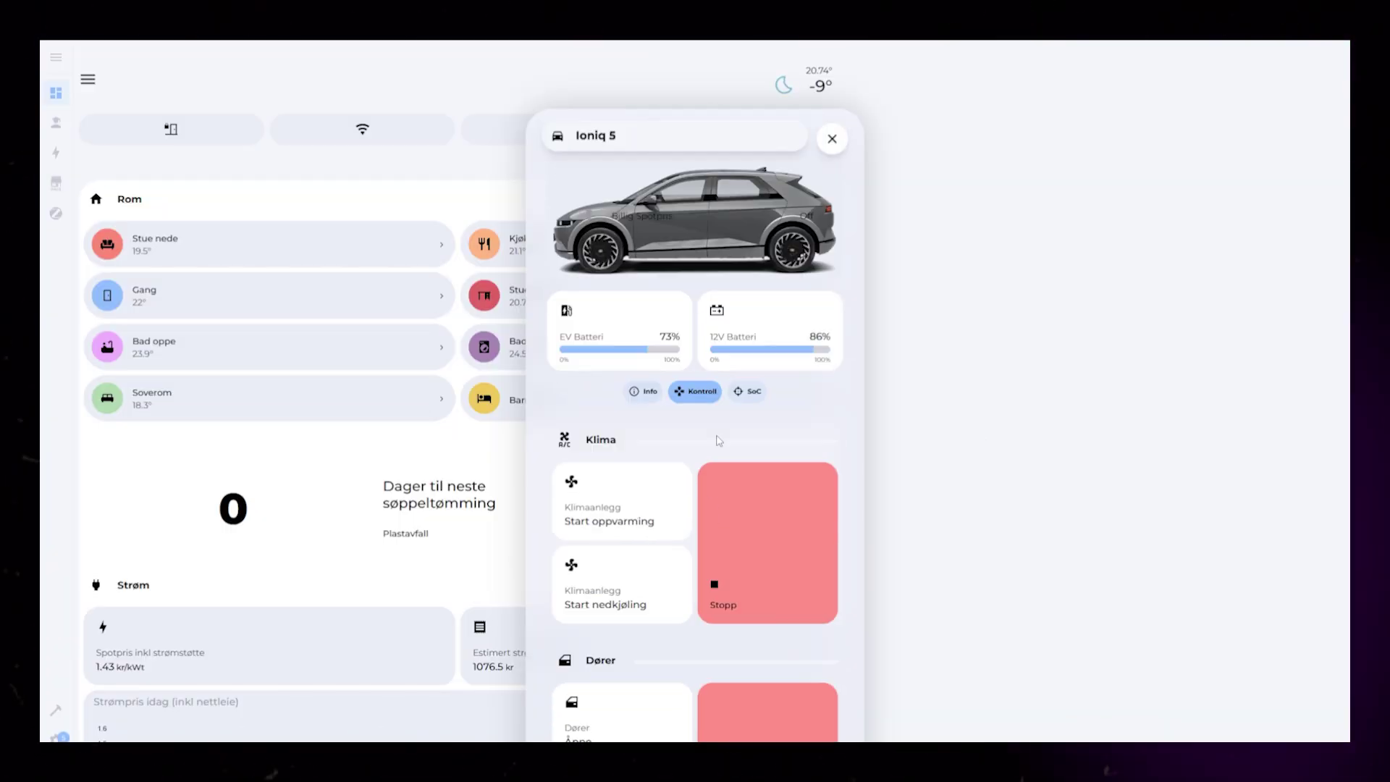
click(648, 391)
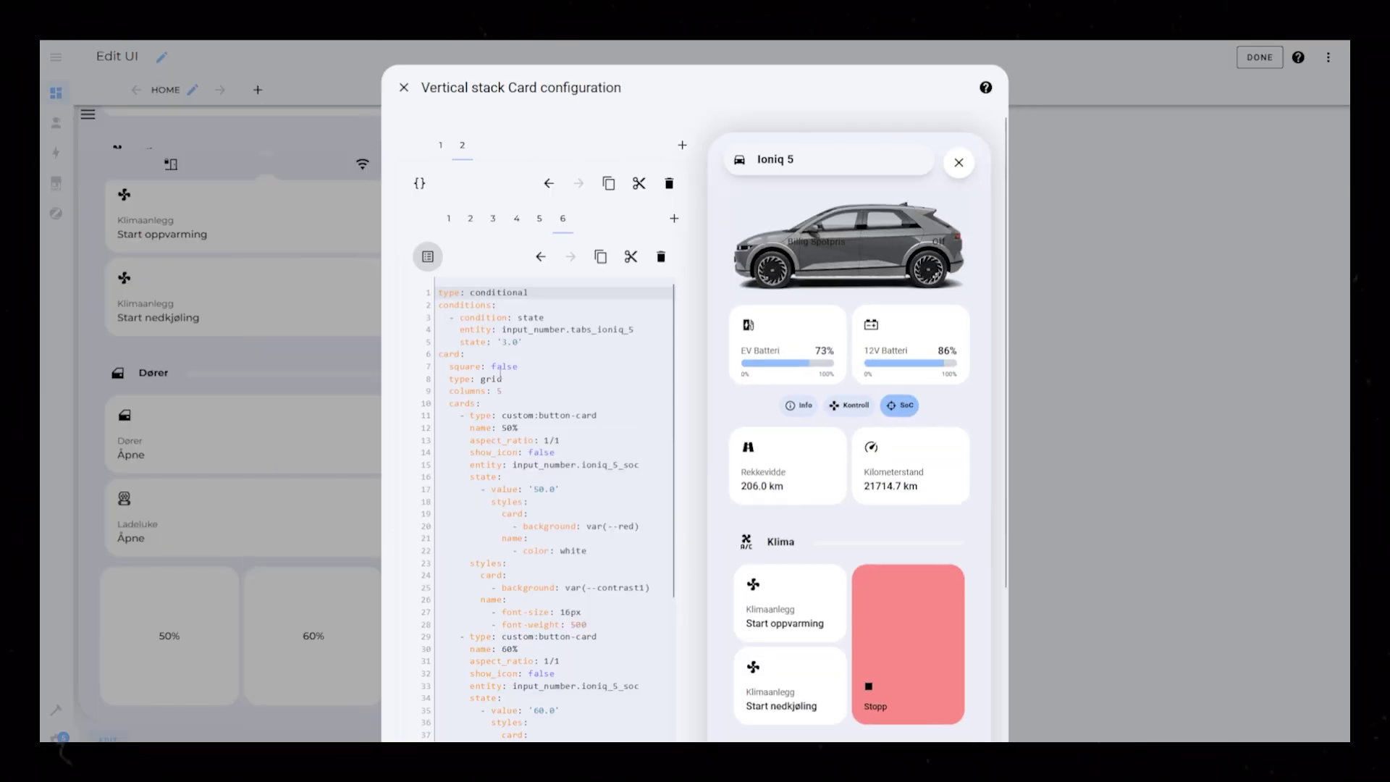
- Rename the third tab to Lading and paste a toggle button-card into the popup's code
text(L)
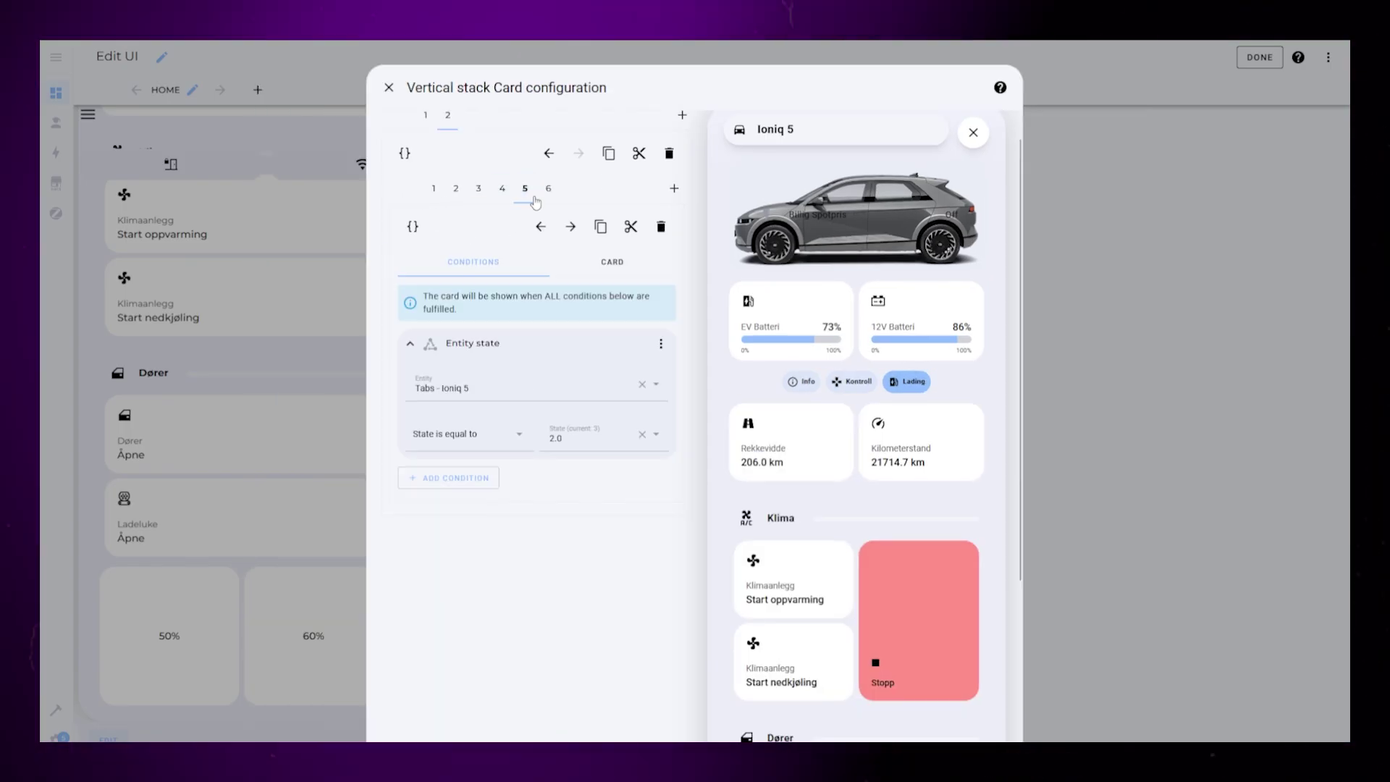
click(418, 226)
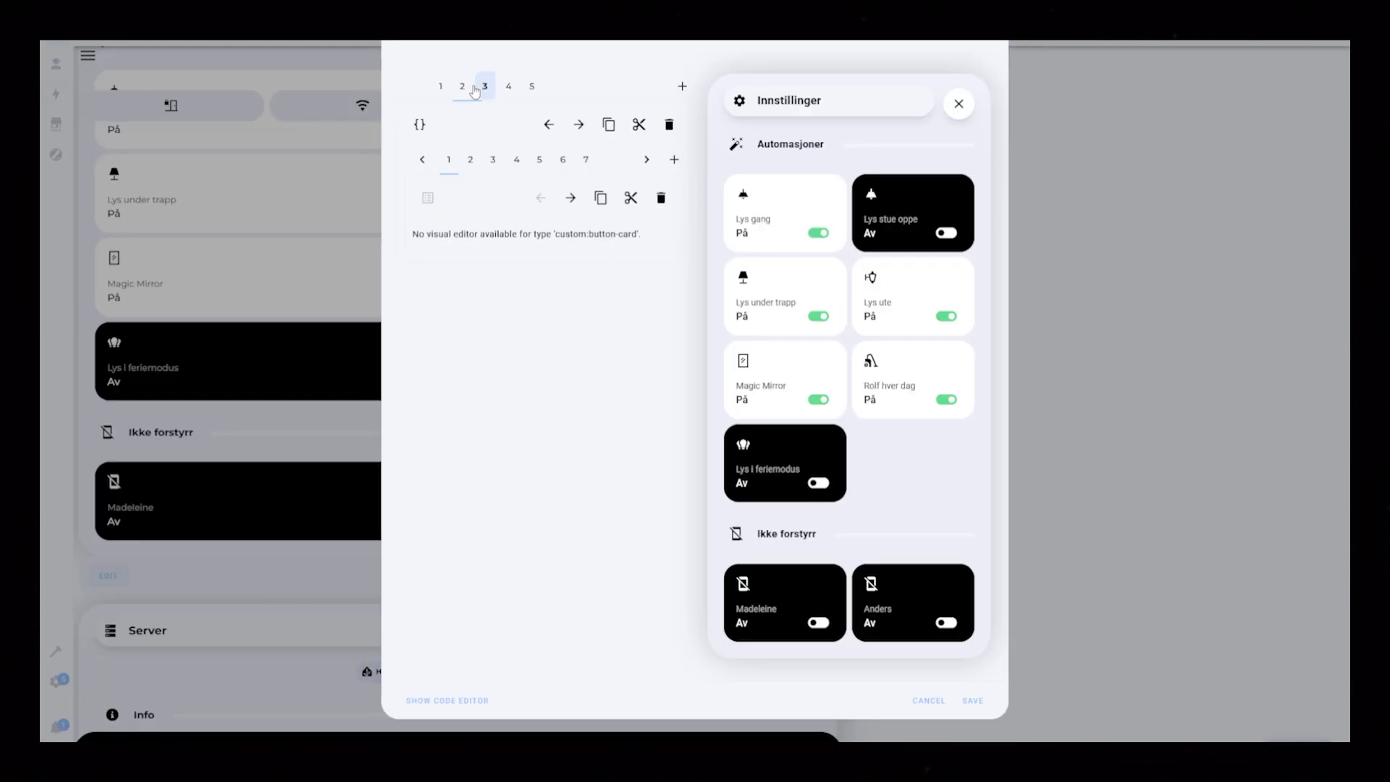
drag(566, 570, 796, 177)
click(791, 202)
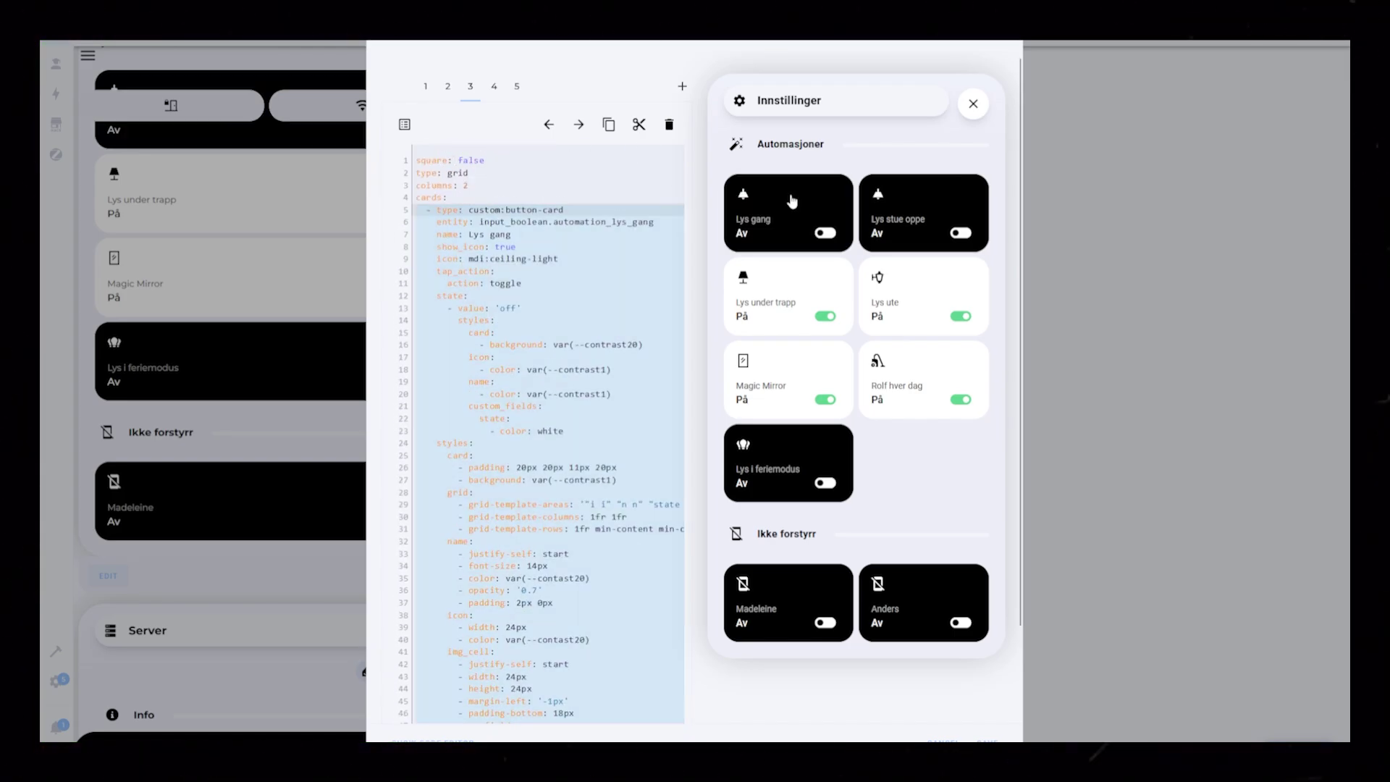
click(793, 206)
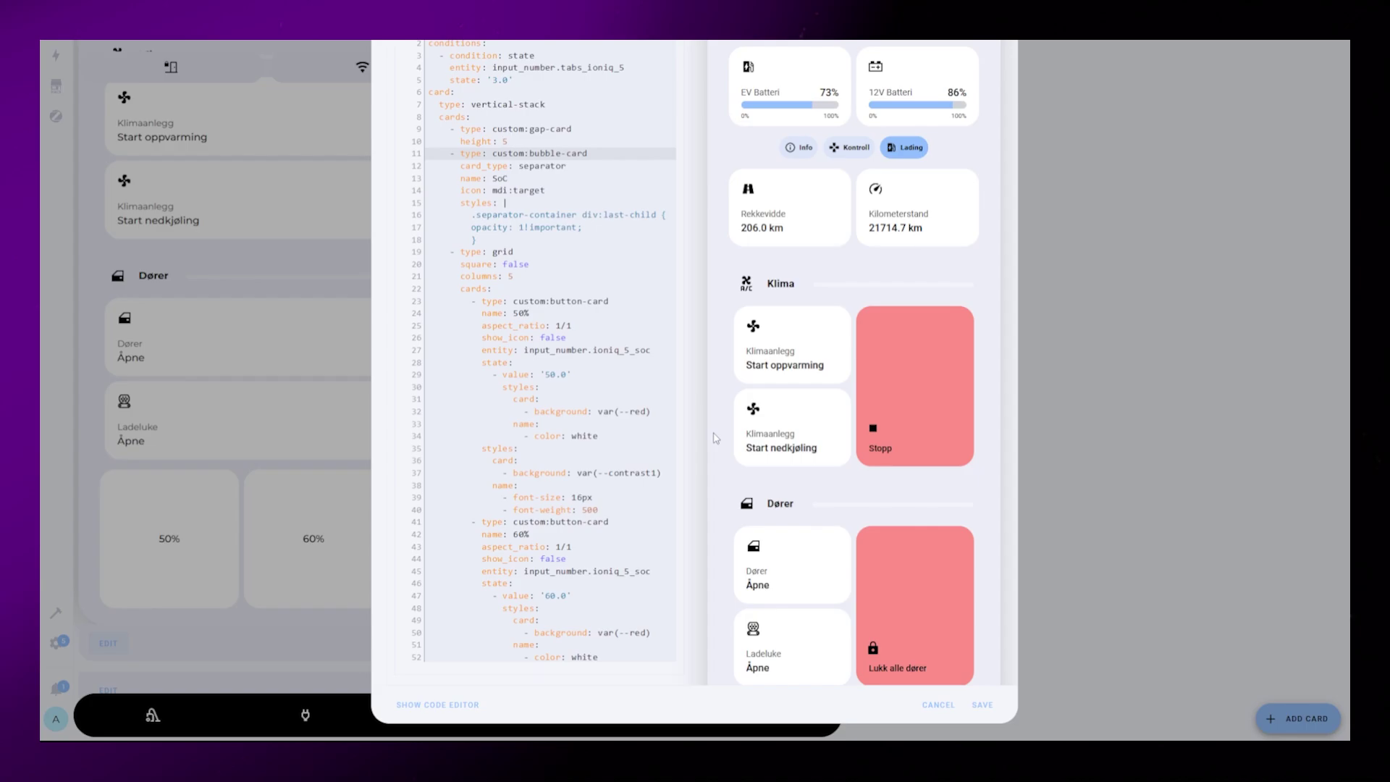
- Name the pasted card Smartlading with icon mdi:ev-station, then test its toggle
scroll(717, 474, down, 10)
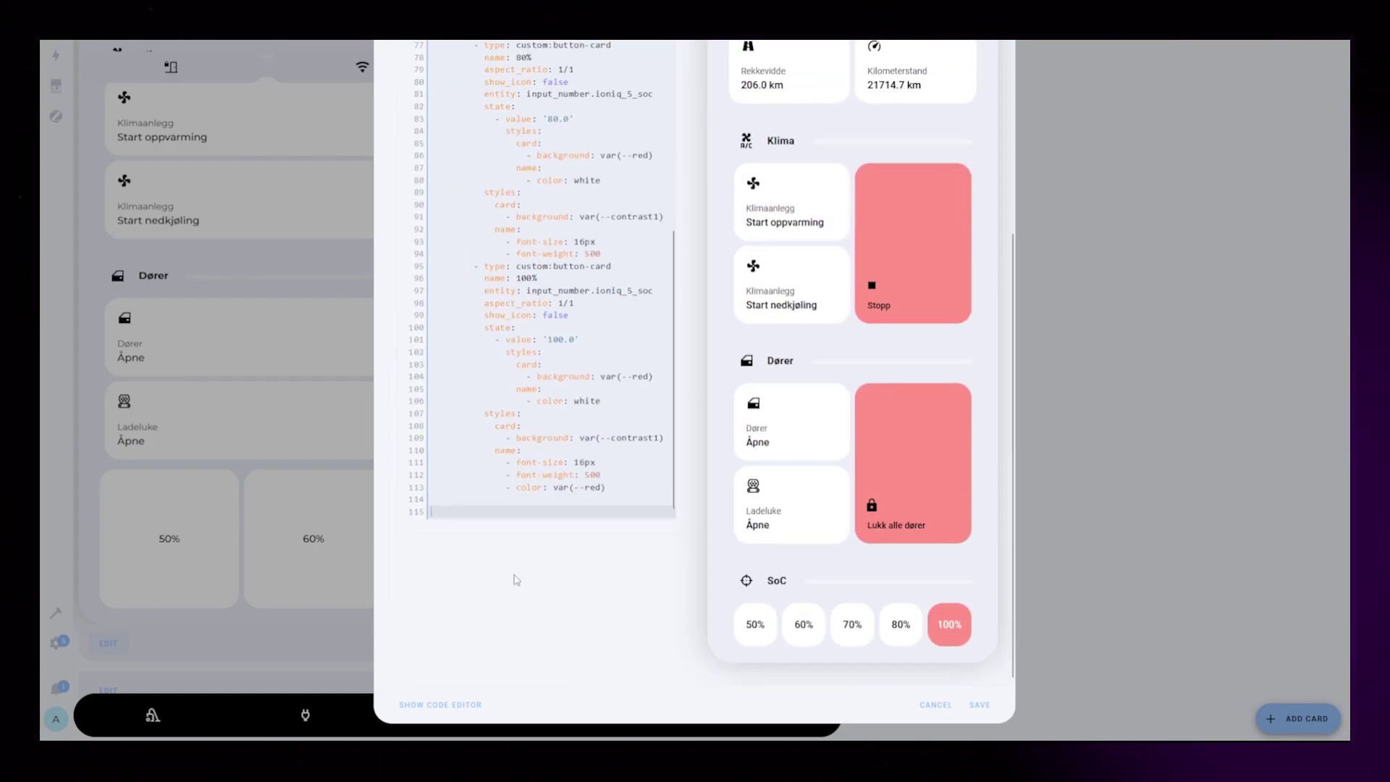
key(Tab)
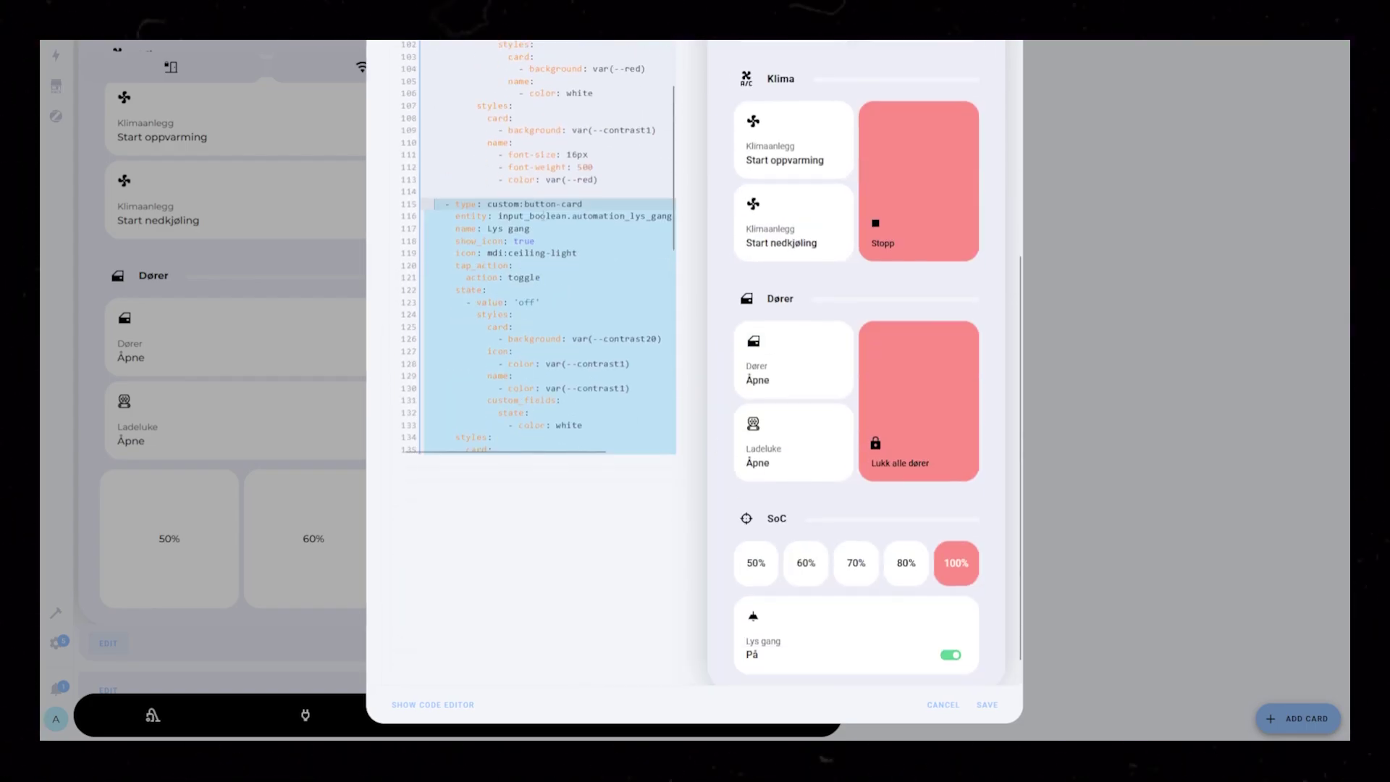
scroll(516, 370, down, 10)
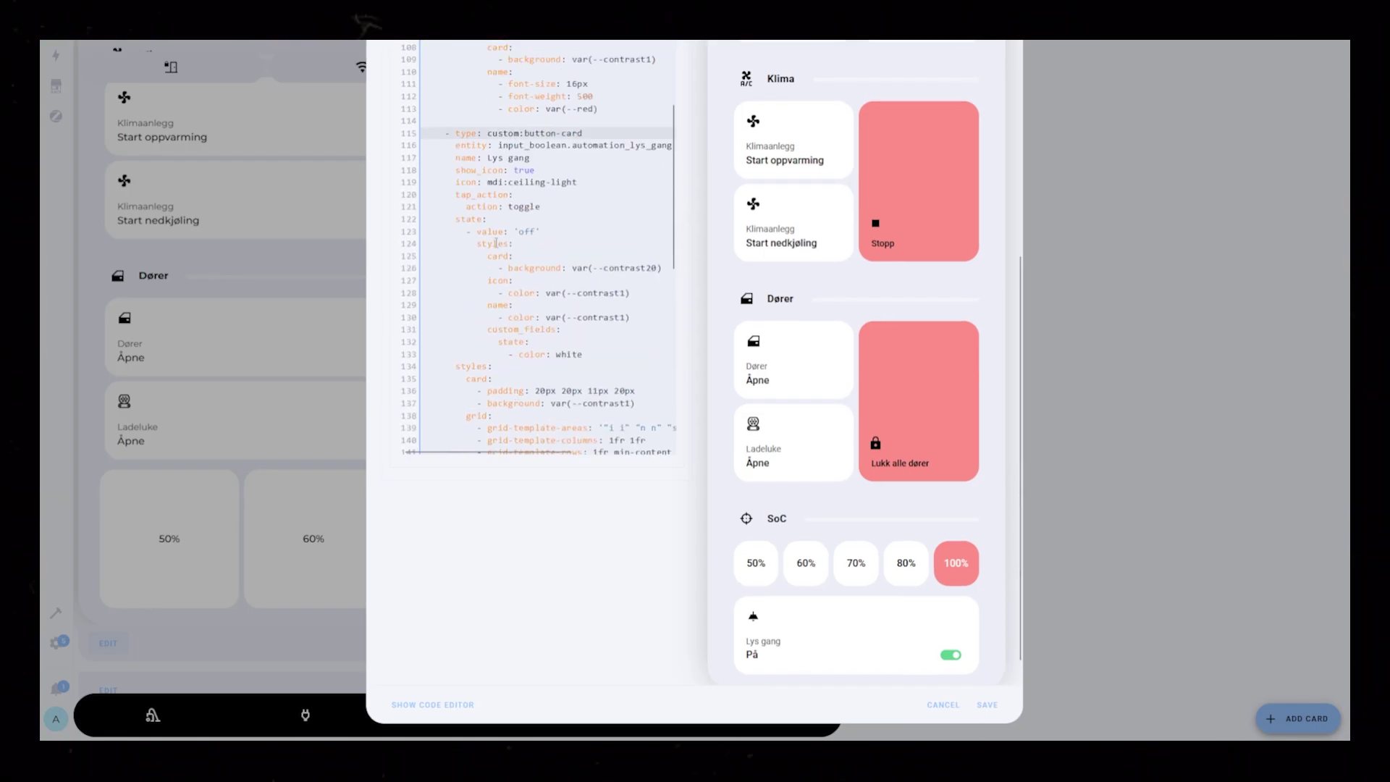
text(Smartlading)
key(Down)
key(Down)
key(End)
key(BackSpace)
key(BackSpace)
key(BackSpace)
key(BackSpace)
key(BackSpace)
key(BackSpace)
key(BackSpace)
key(BackSpace)
key(BackSpace)
key(BackSpace)
key(BackSpace)
key(BackSpace)
key(BackSpace)
text(ev-station)
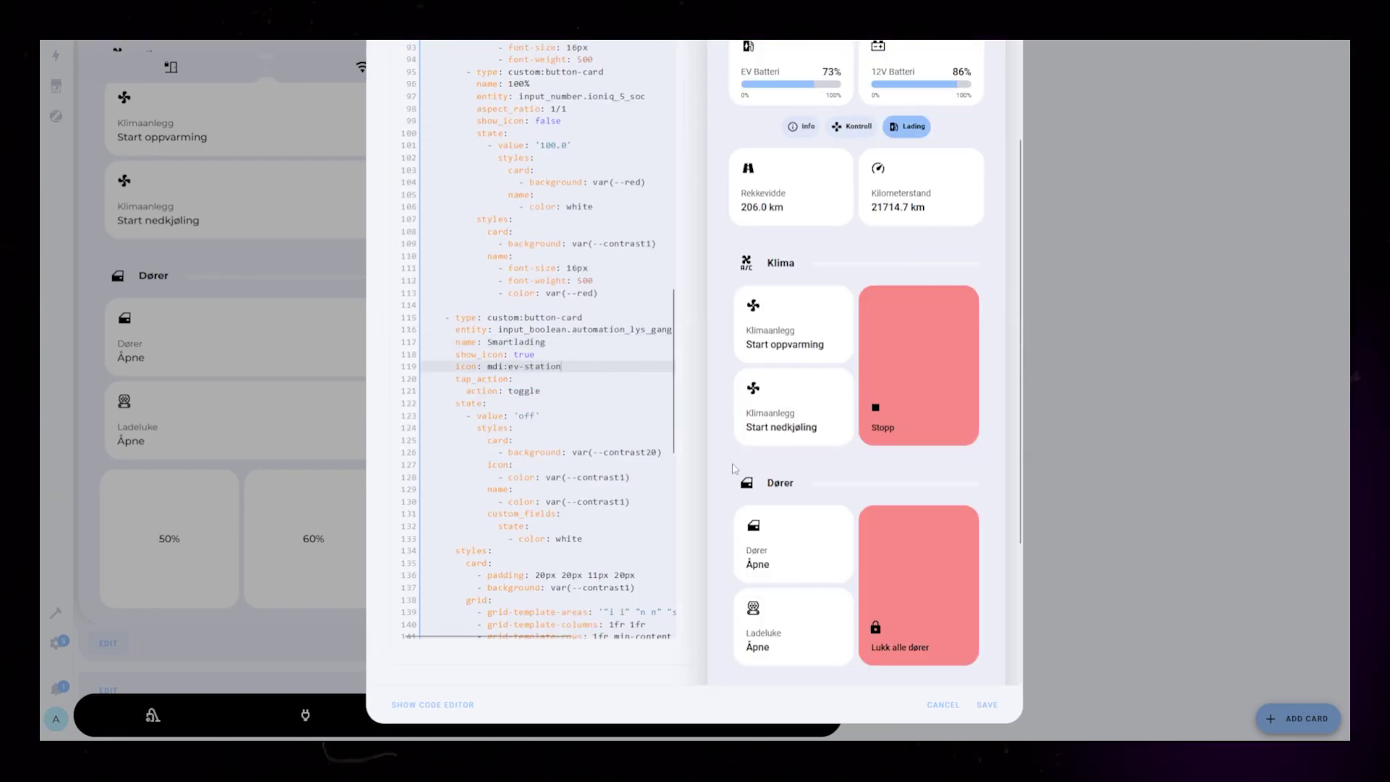
click(813, 628)
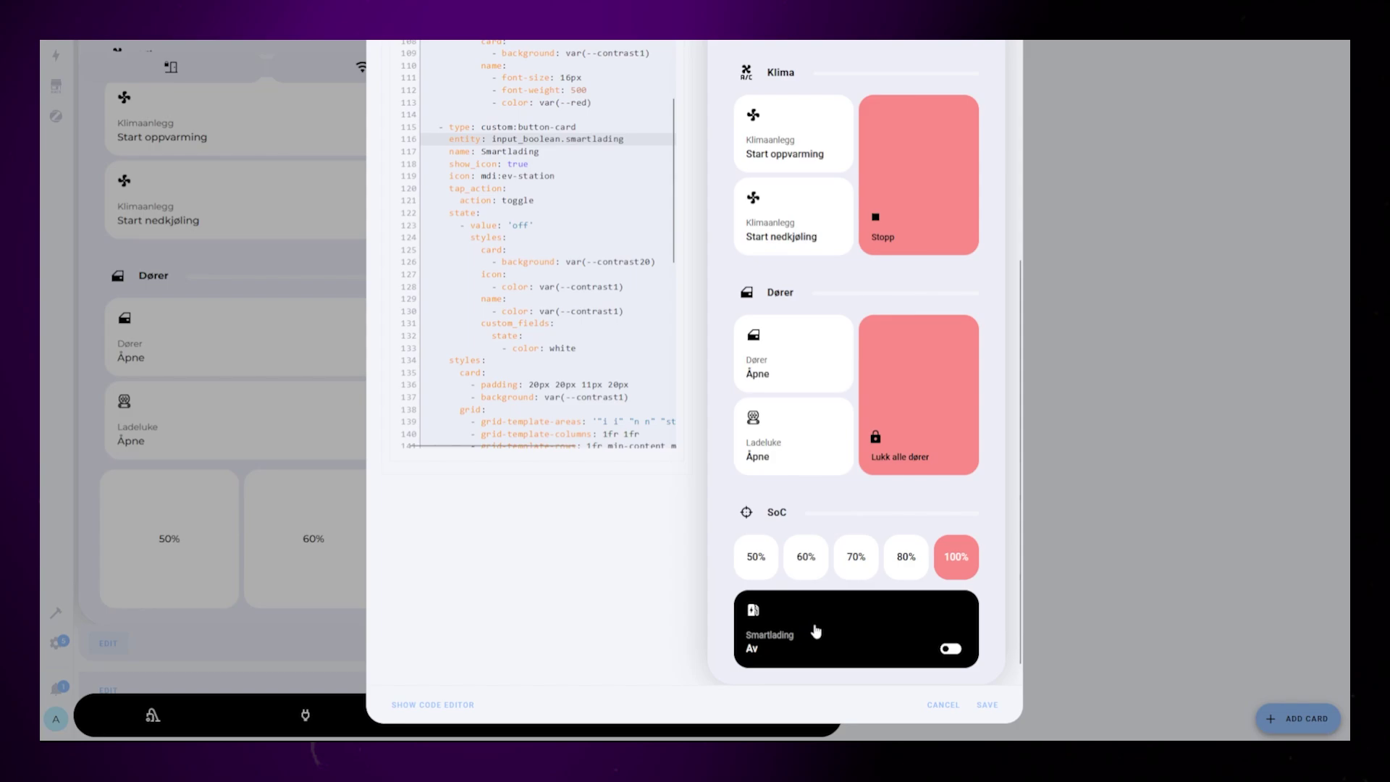
- Add the SoC and Lading separator headings above the cards
scroll(590, 287, up, 10)
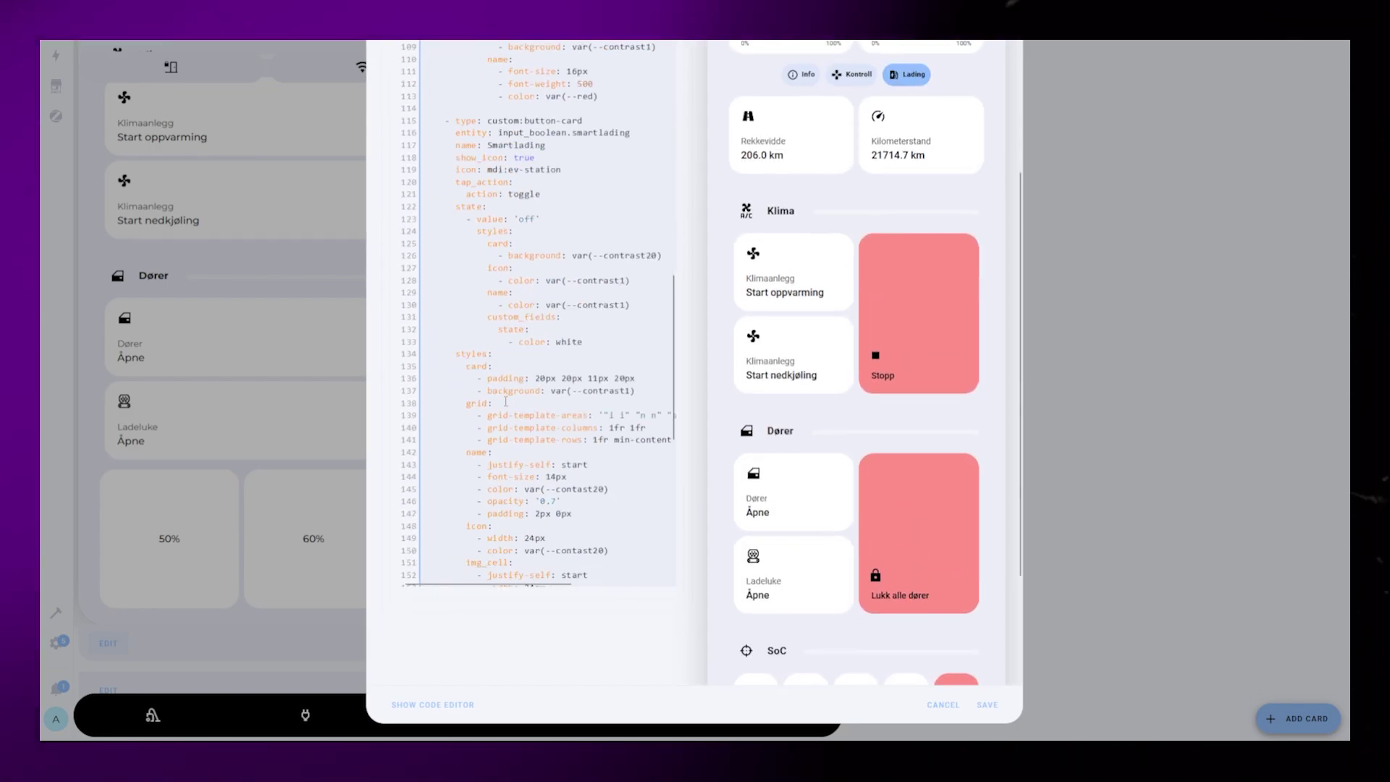
text(g-ccs2)
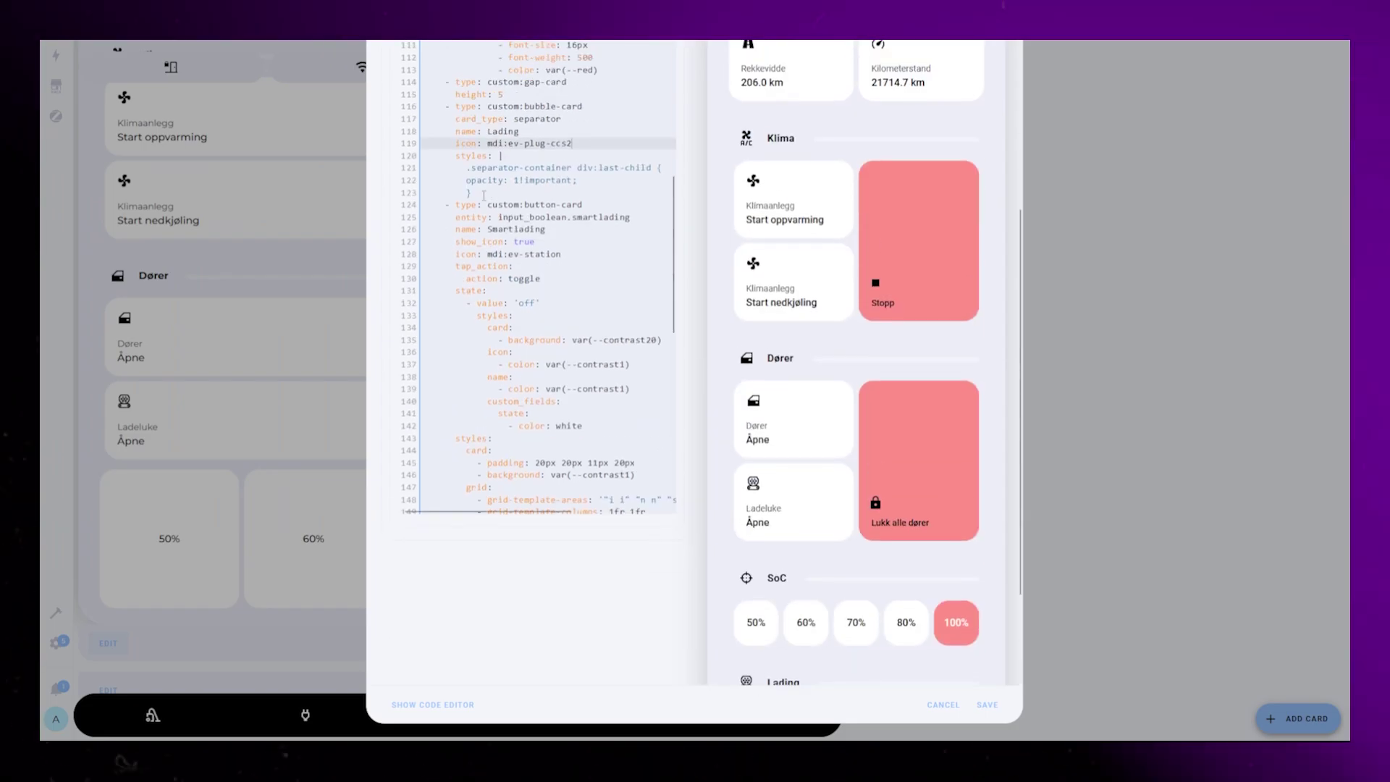
scroll(483, 196, up, 15)
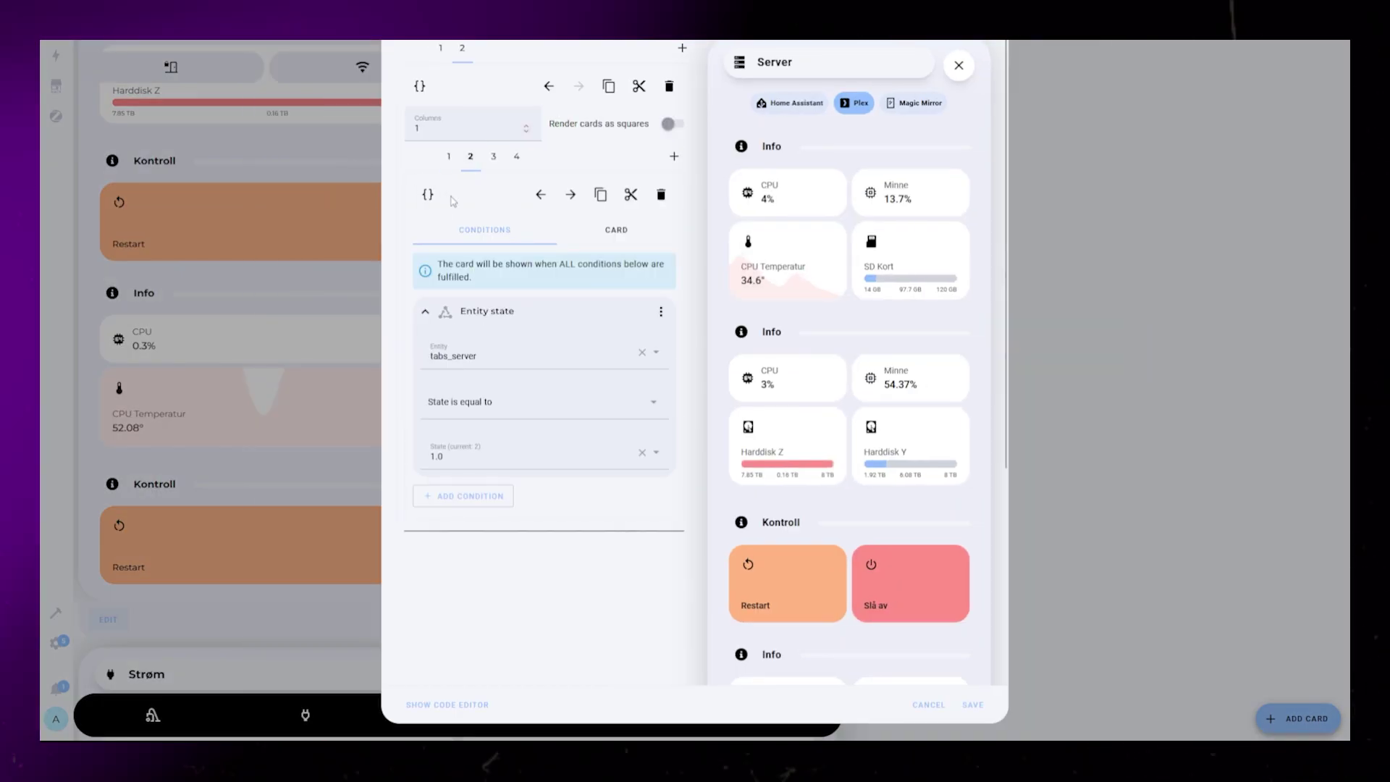
- Duplicate the CPU button-card block in the popup's YAML
click(427, 194)
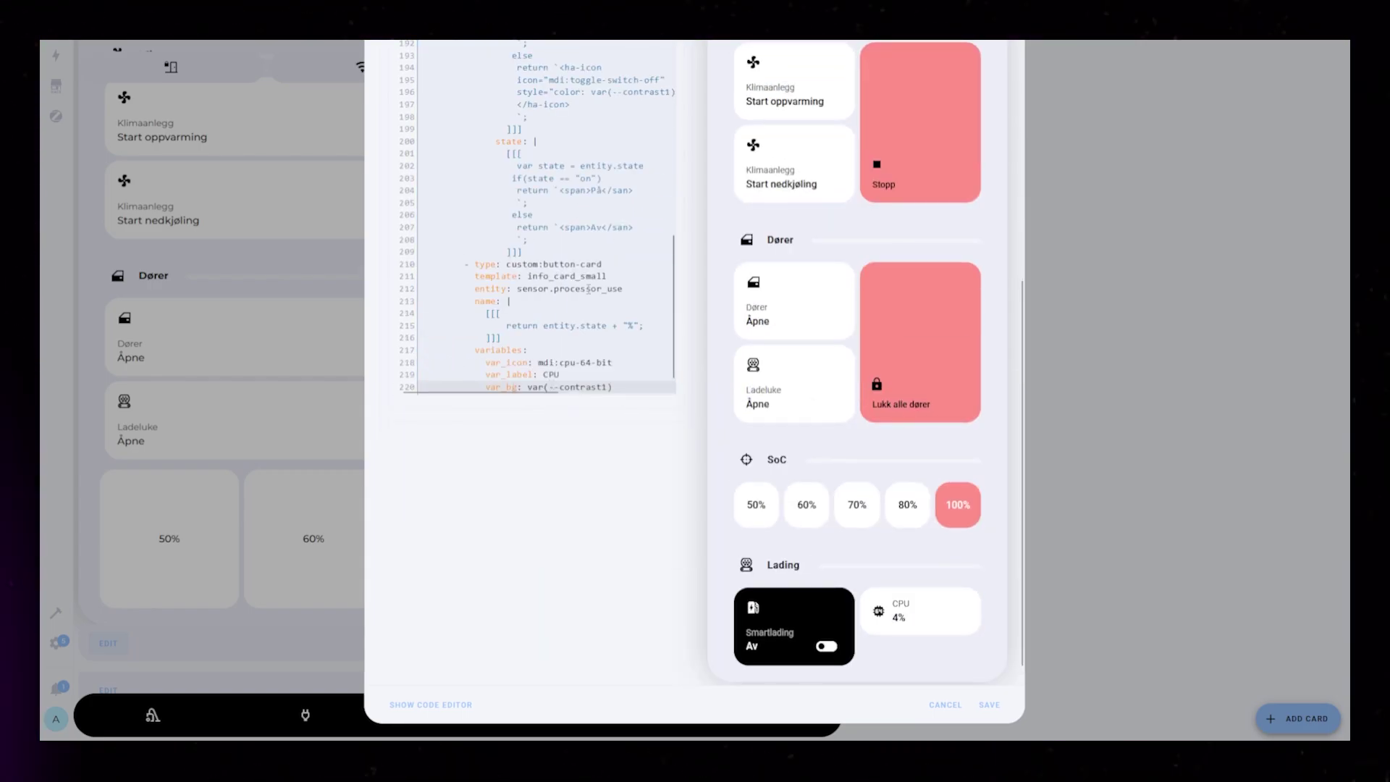
text(- type: custom:button-card           template: info_card_small           entity: sensor.processor_use           name: |             [[[                 return entity.state + "%";             ]]]           variables:             var_icon: mdi:cpu-64-bit             var_label: CPU             var_bg: var(--contrast1))
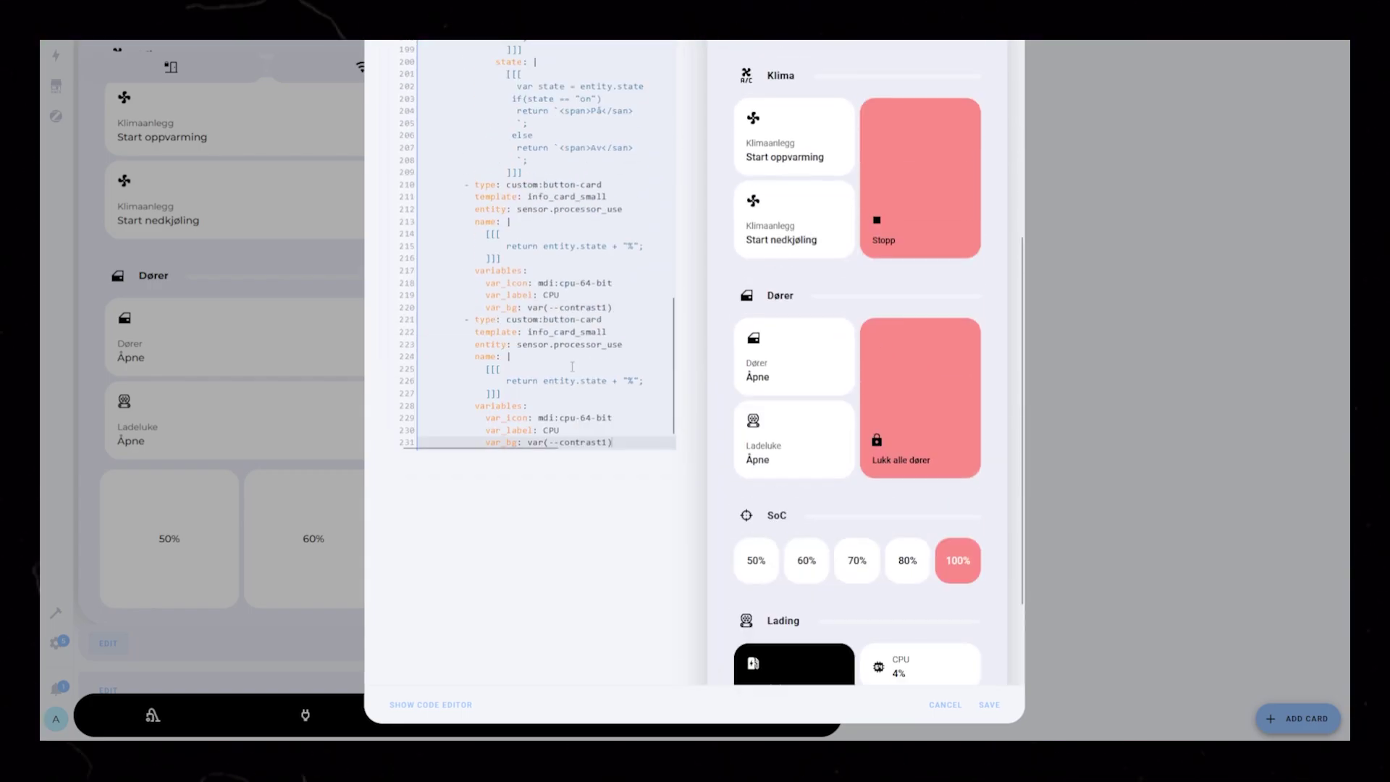
scroll(492, 232, down, 5)
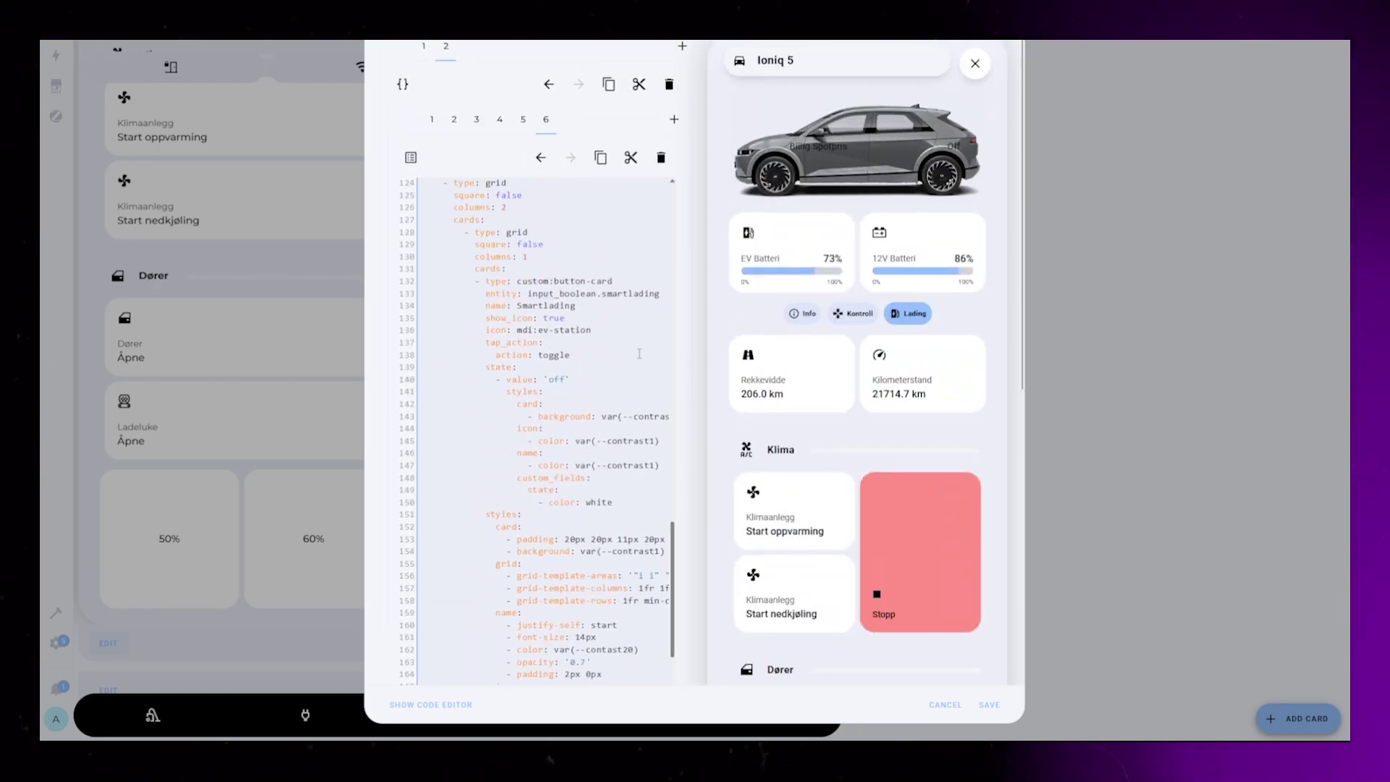
scroll(729, 412, down, 3)
scroll(623, 366, down, 10)
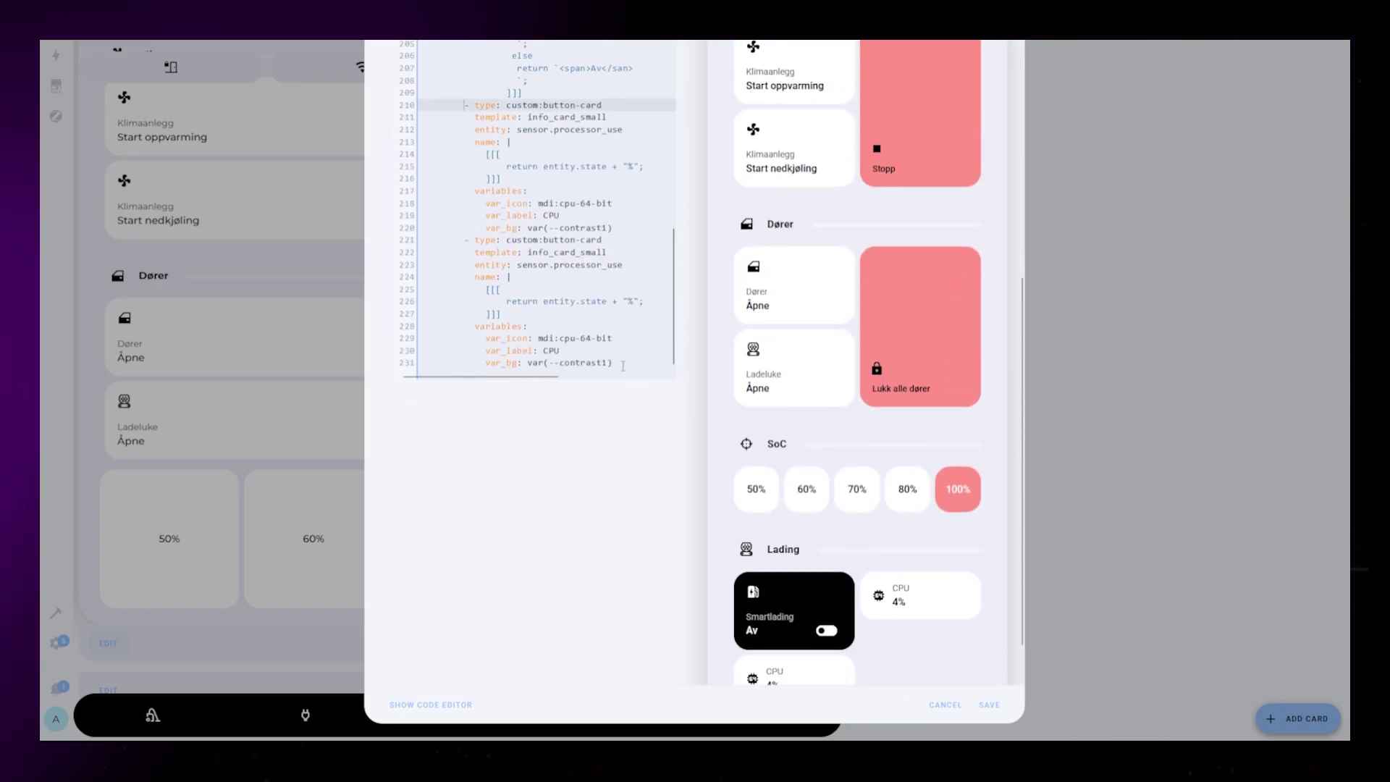
click(444, 131)
scroll(585, 114, up, 8)
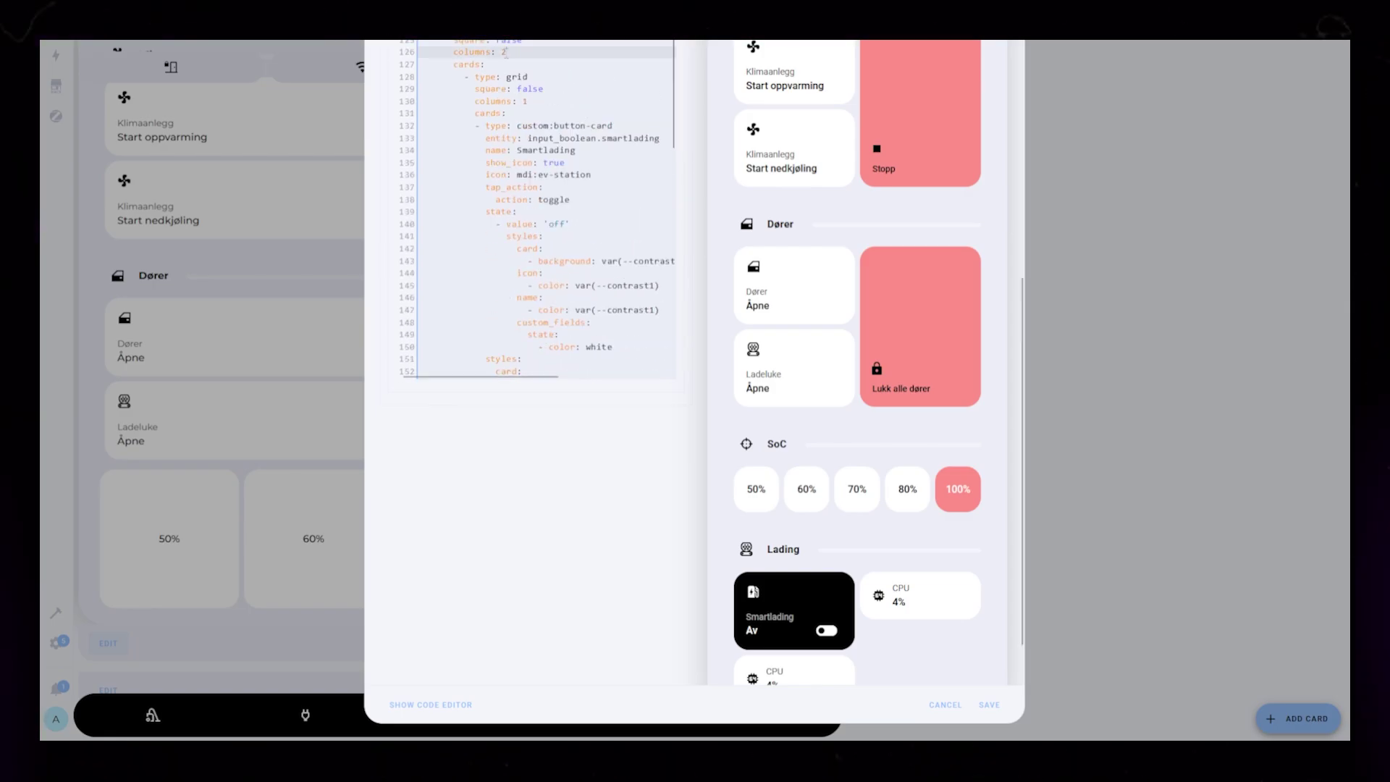
- Set the outer grid to 1 column and inner grid to 2, removing inner grid lines and dedenting
key(BackSpace)
text(1)
click(432, 101)
key(End)
key(BackSpace)
text(2)
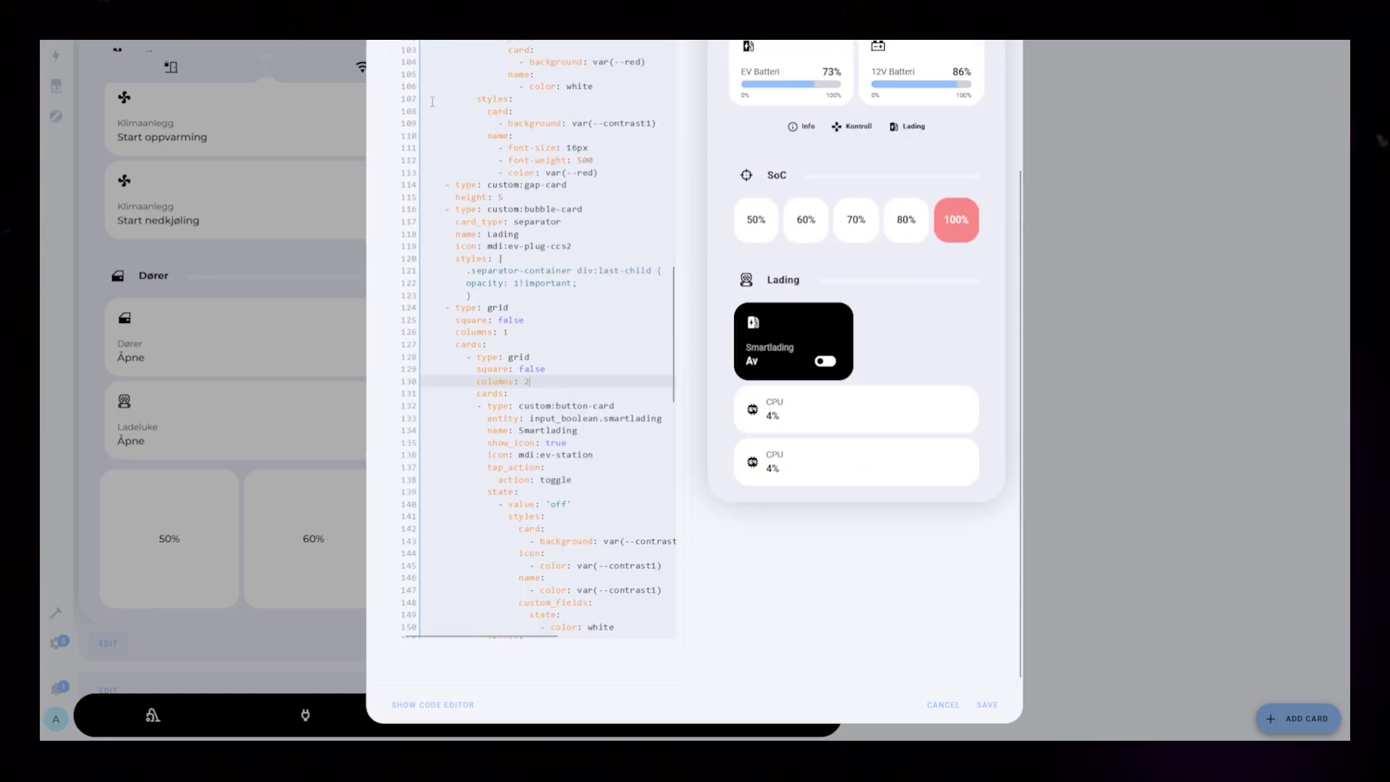
drag(432, 101, 550, 637)
key(BackSpace)
key(shift+Tab)
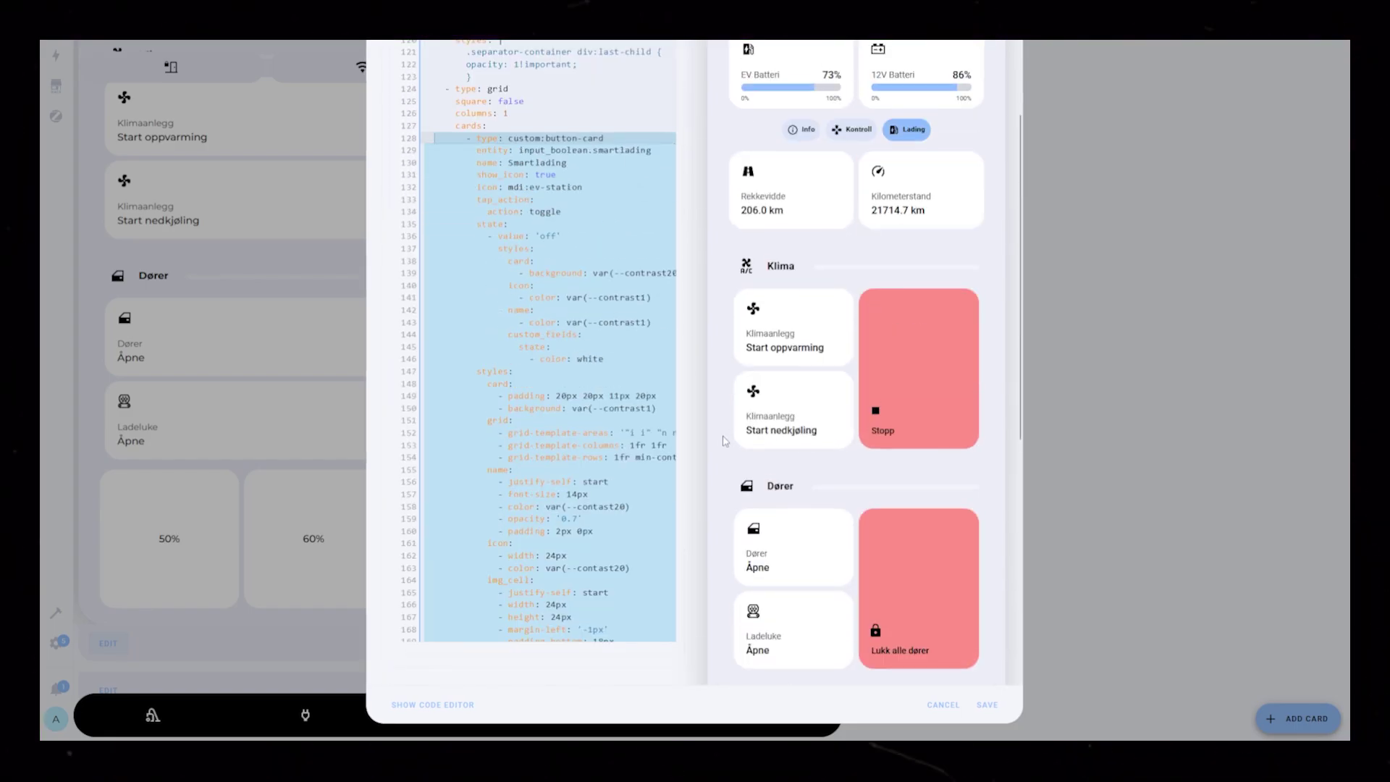
- Undo the bad indent and paste a one-column grid wrapper around the CPU cards
key(ctrl+z)
key(ctrl+z)
key(ctrl+z)
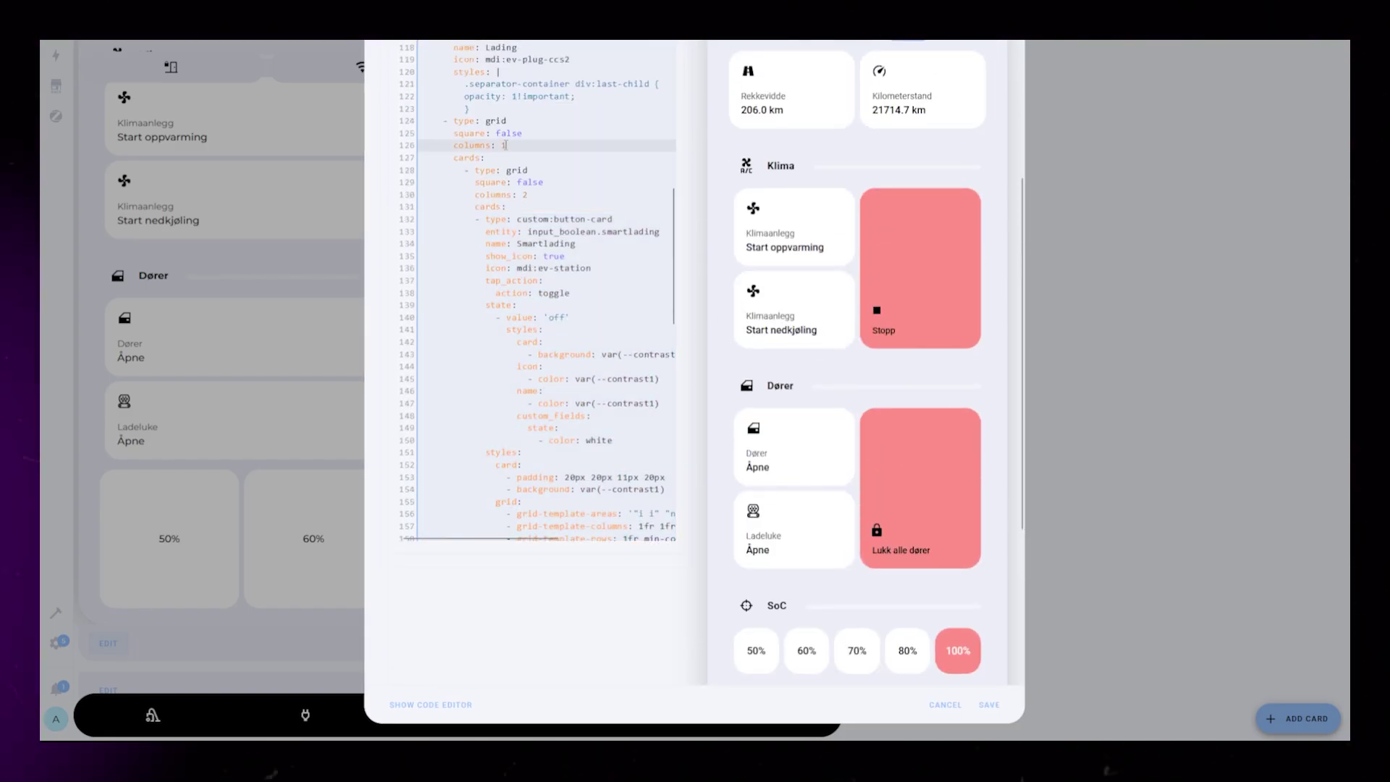
key(alt+Tab)
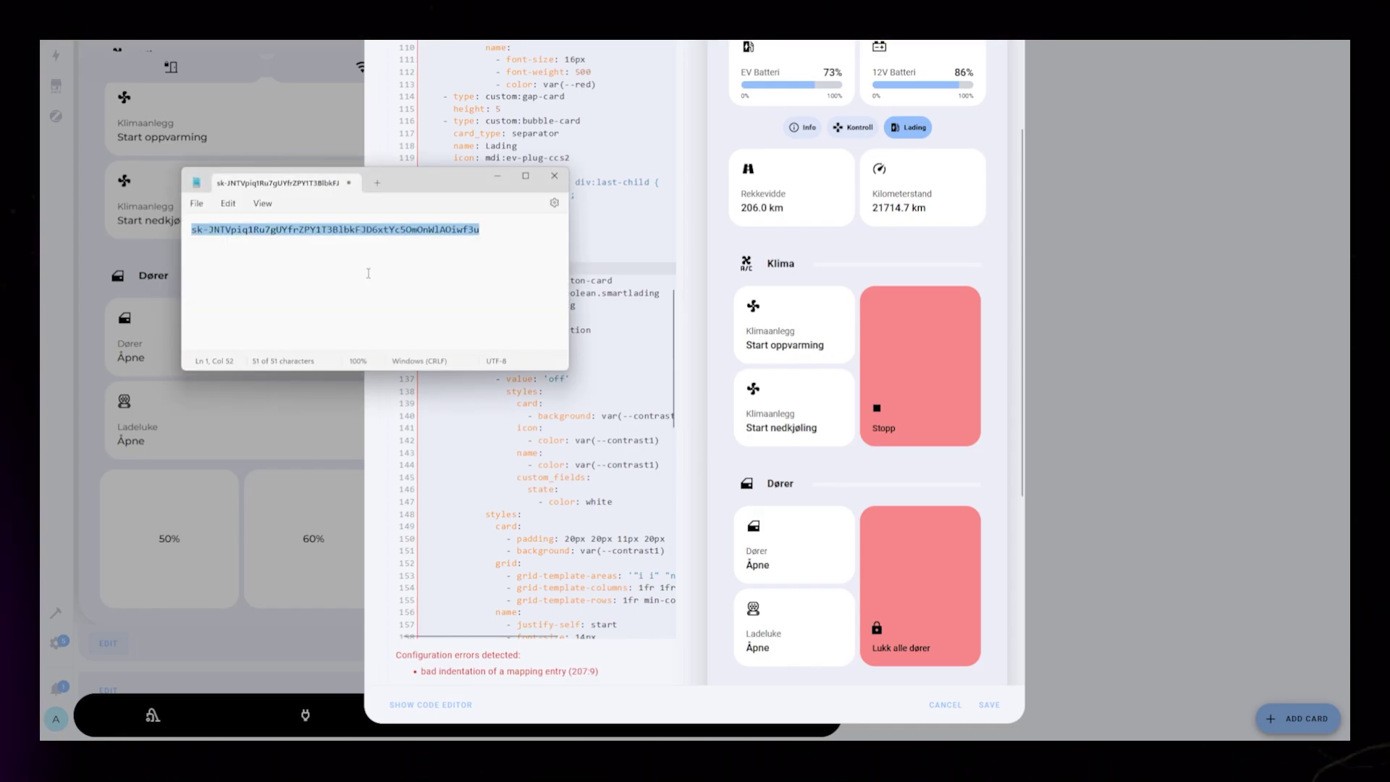
key(ctrl+z)
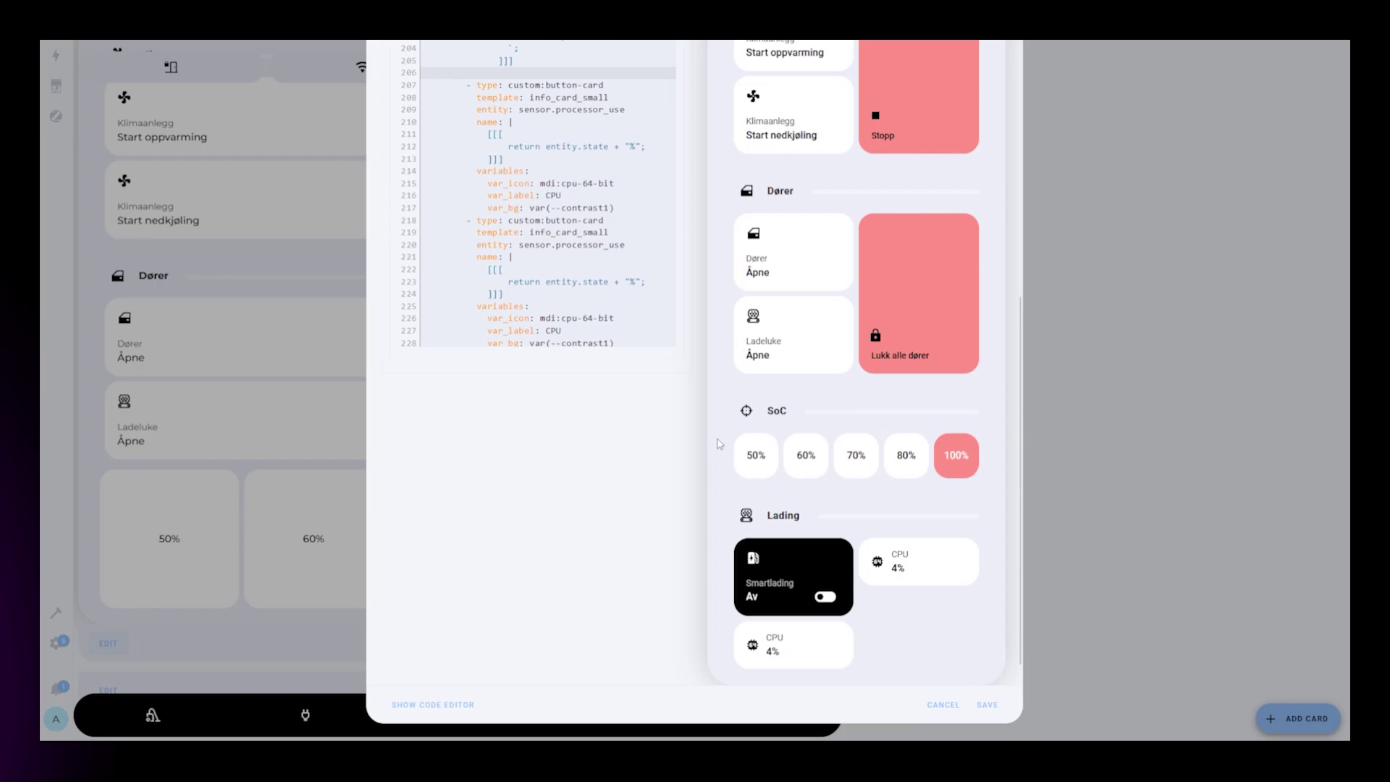
text(- type: grid   square: false   columns: 2   cards:)
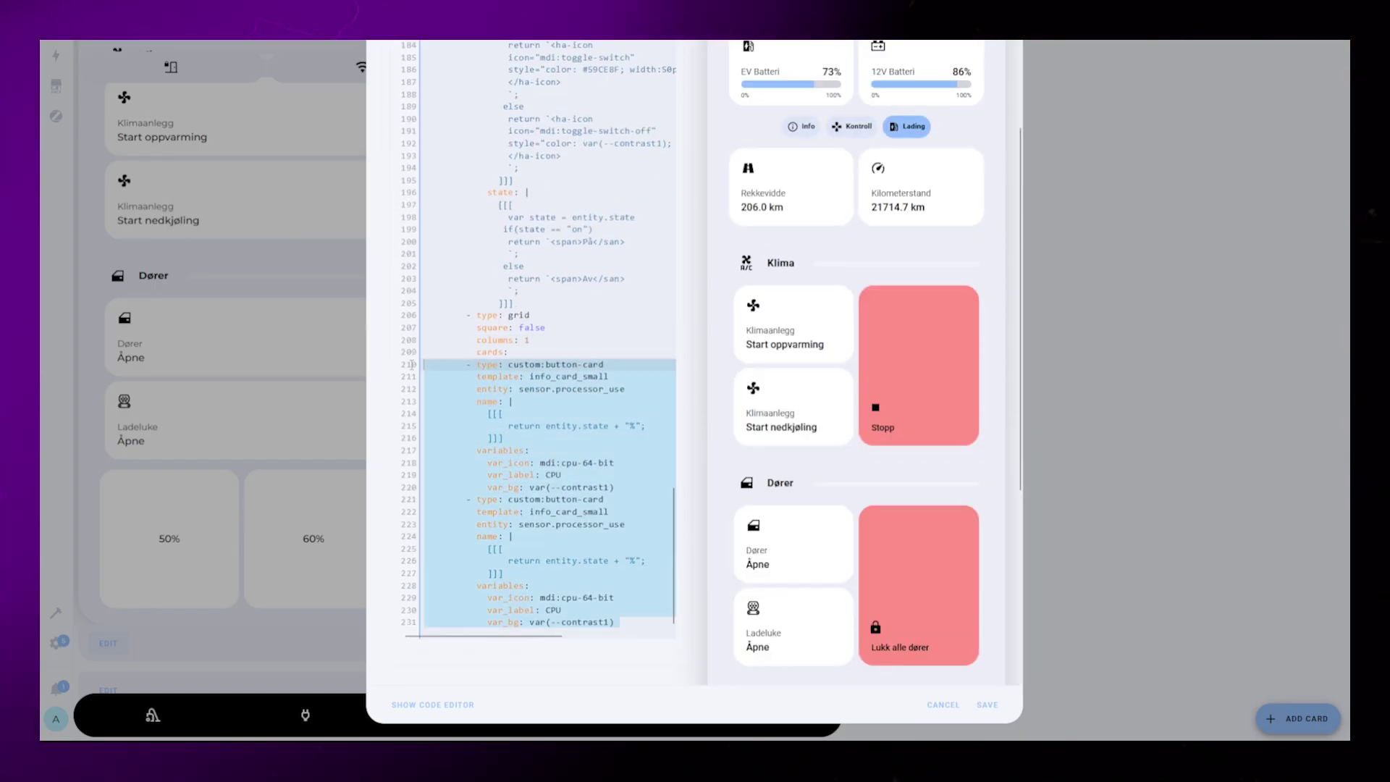
- Relabel the two cards Ladepris with icon mdi:cash-fast and Ladetid
scroll(606, 310, up, 8)
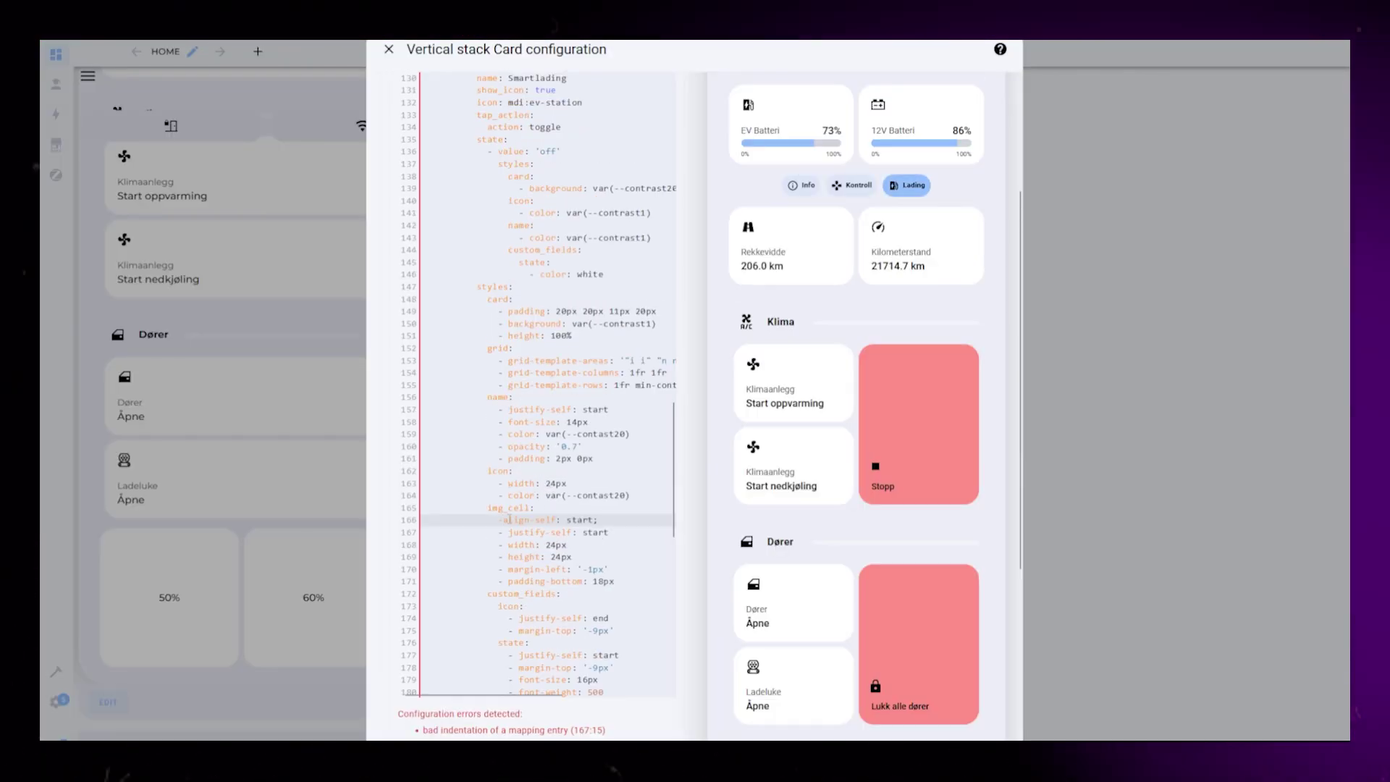
scroll(724, 582, down, 5)
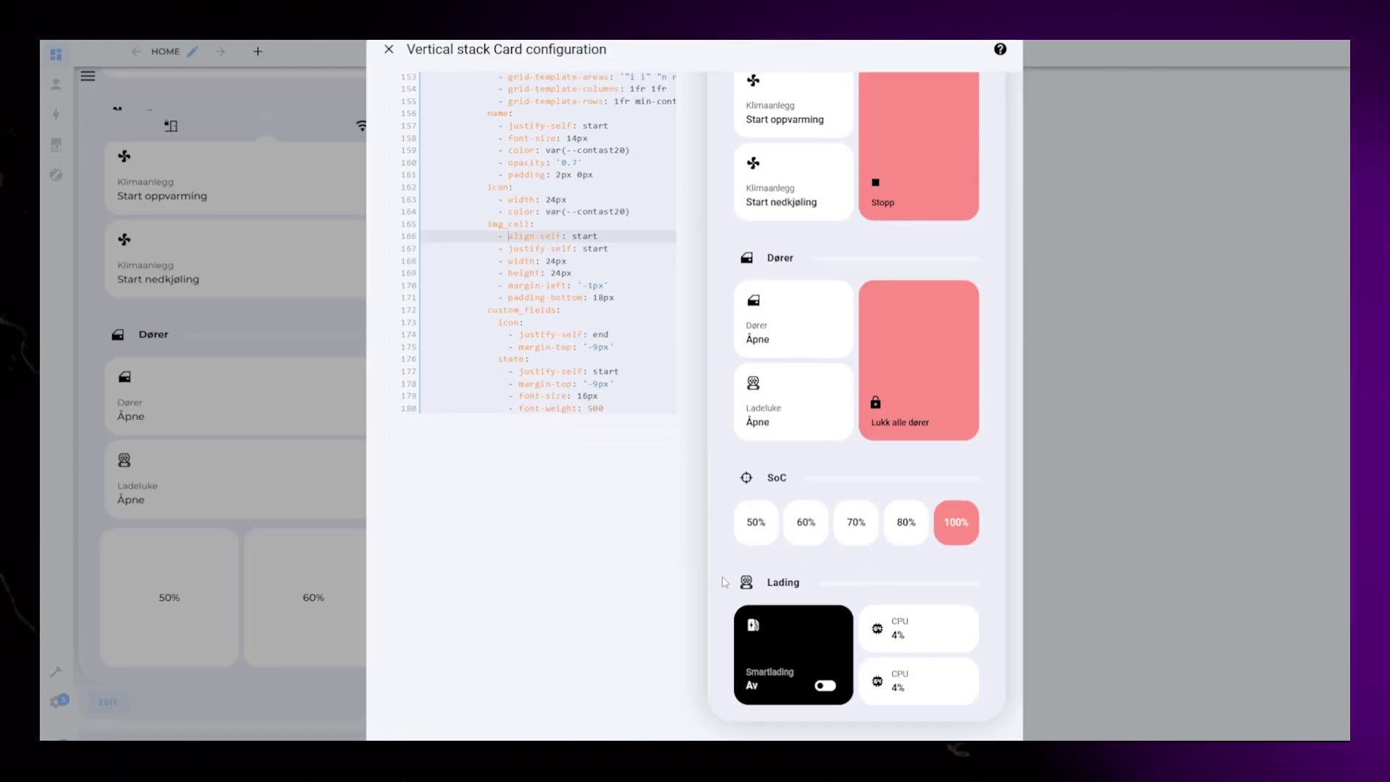
scroll(554, 261, down, 10)
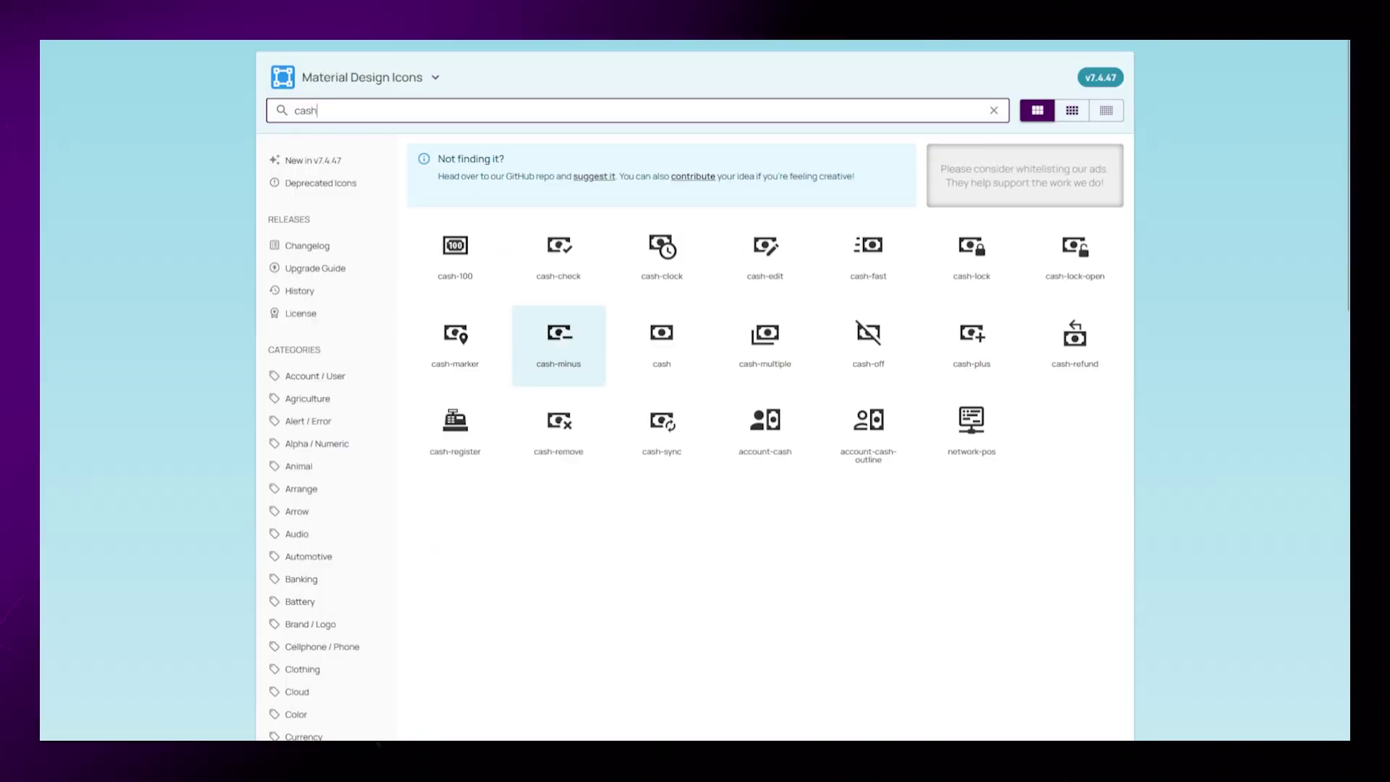
click(559, 344)
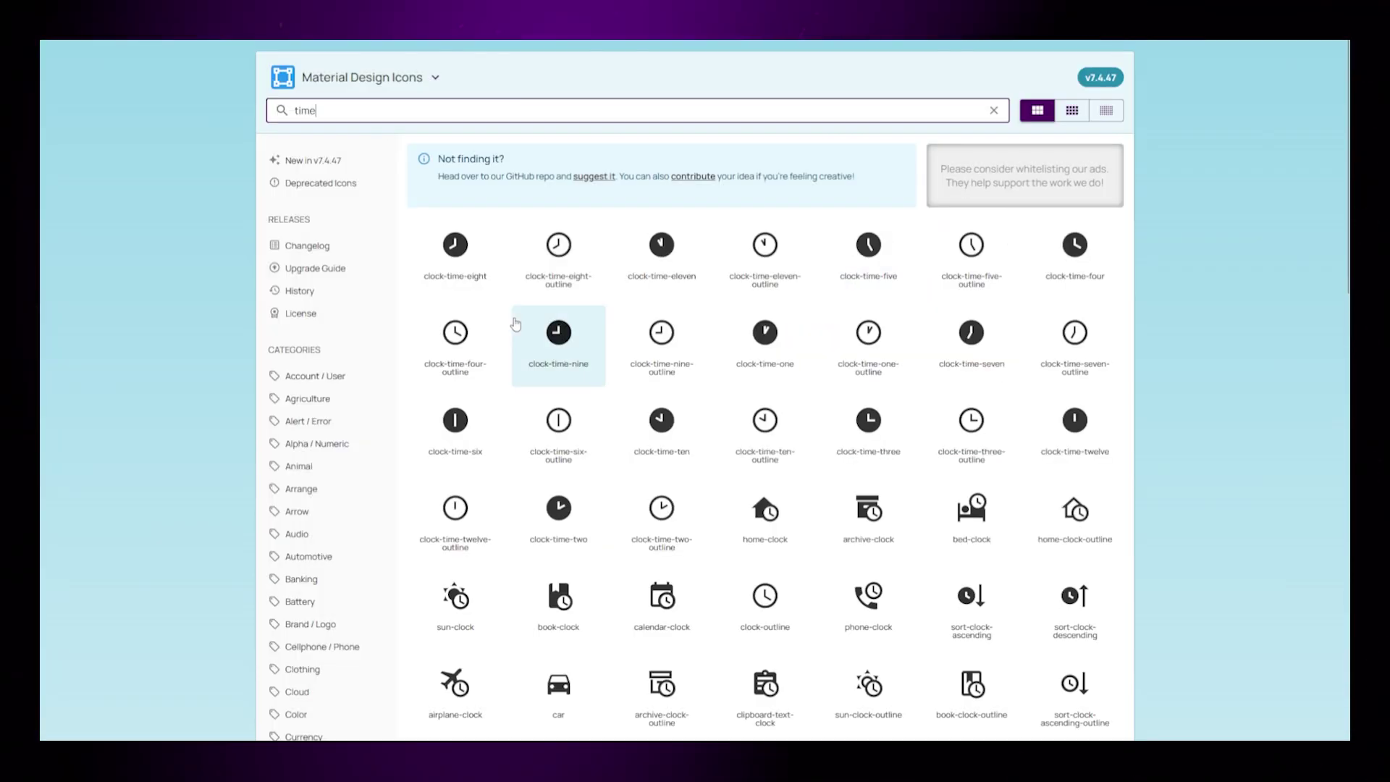
scroll(516, 324, down, 10)
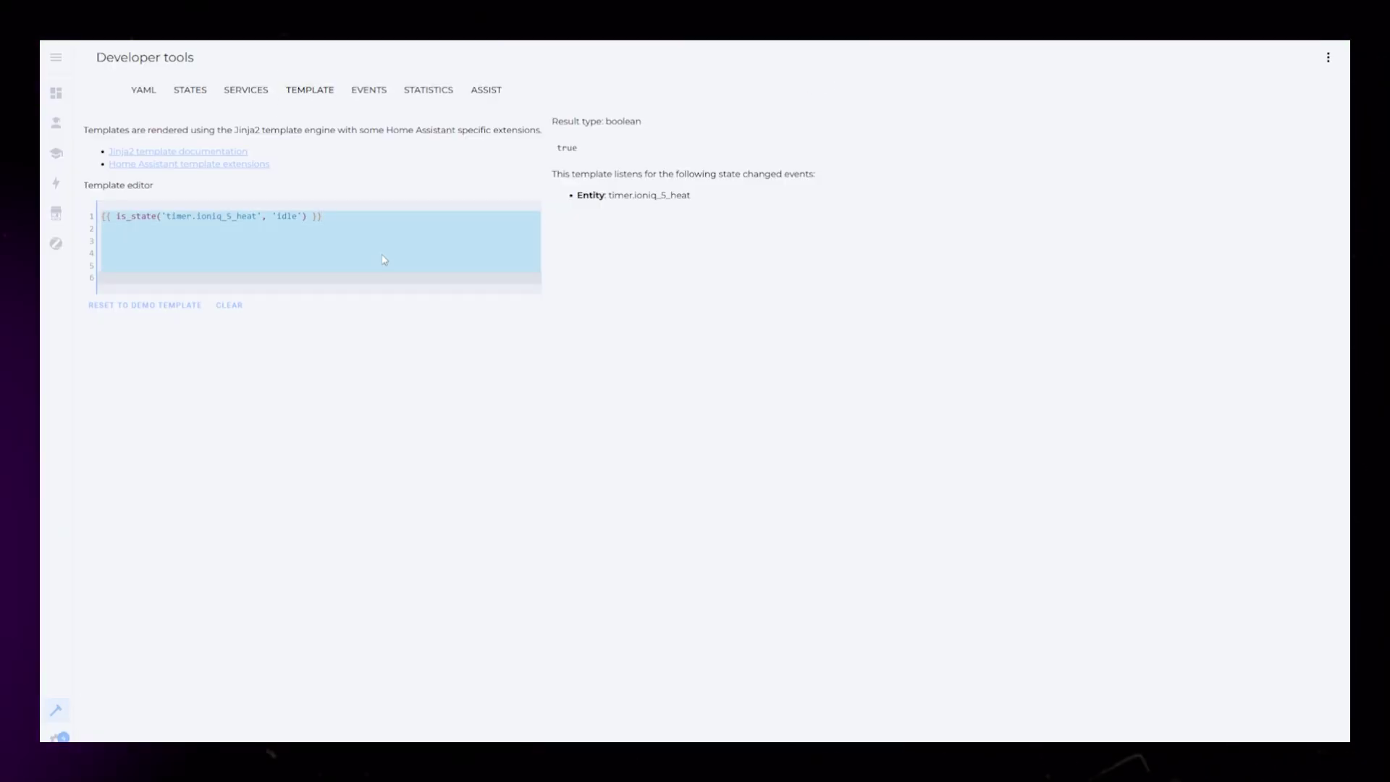
- Start a fresh template with a soc variable and a rounded output line
key(Delete)
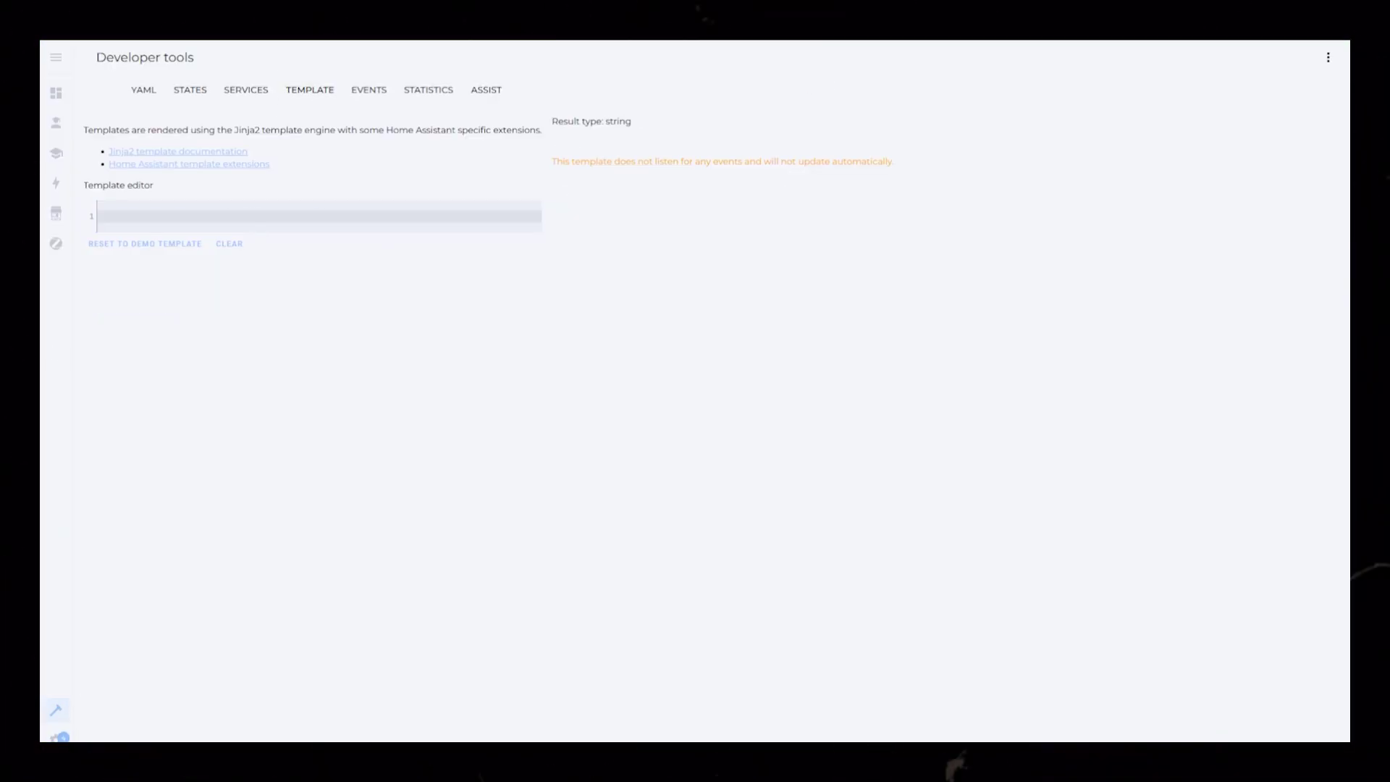
text({{ battery_level)
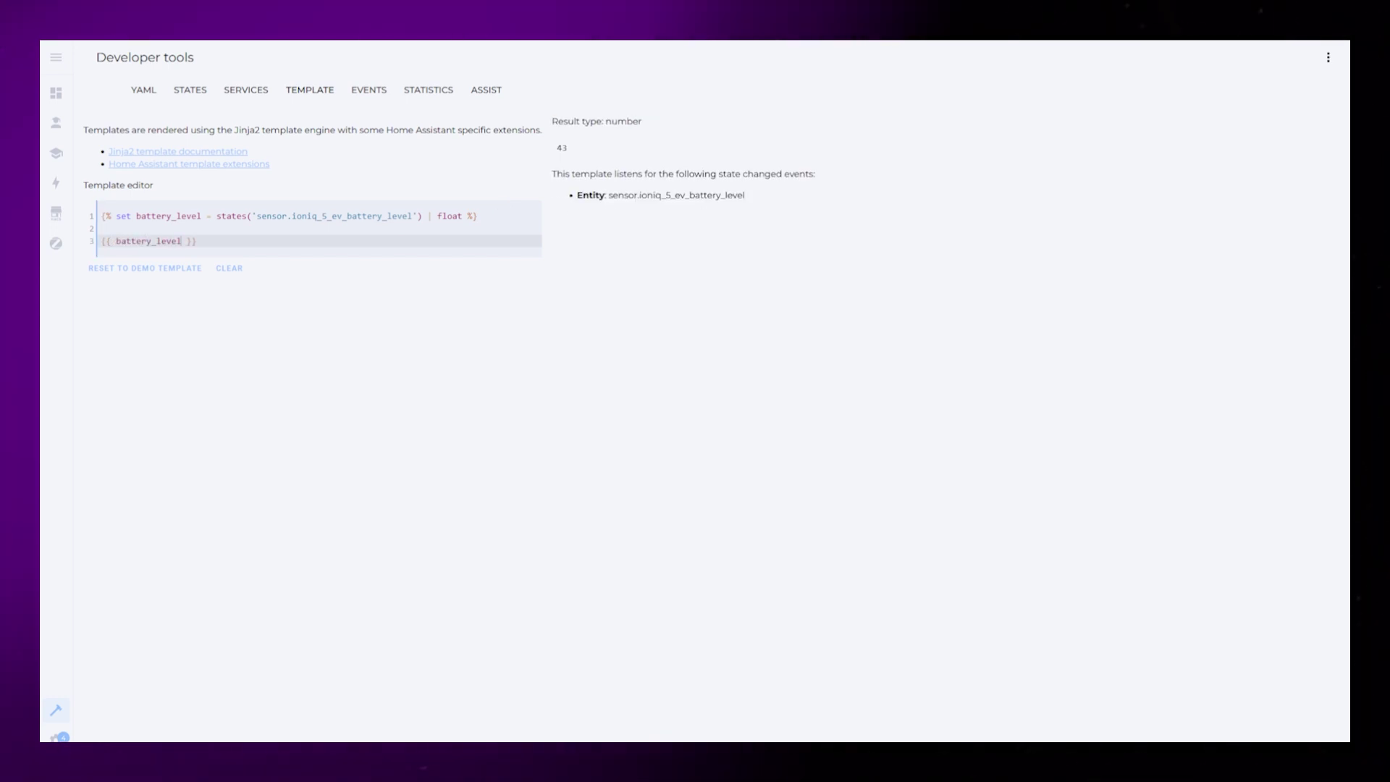
key(Return)
key(Return)
key(Up)
key(Up)
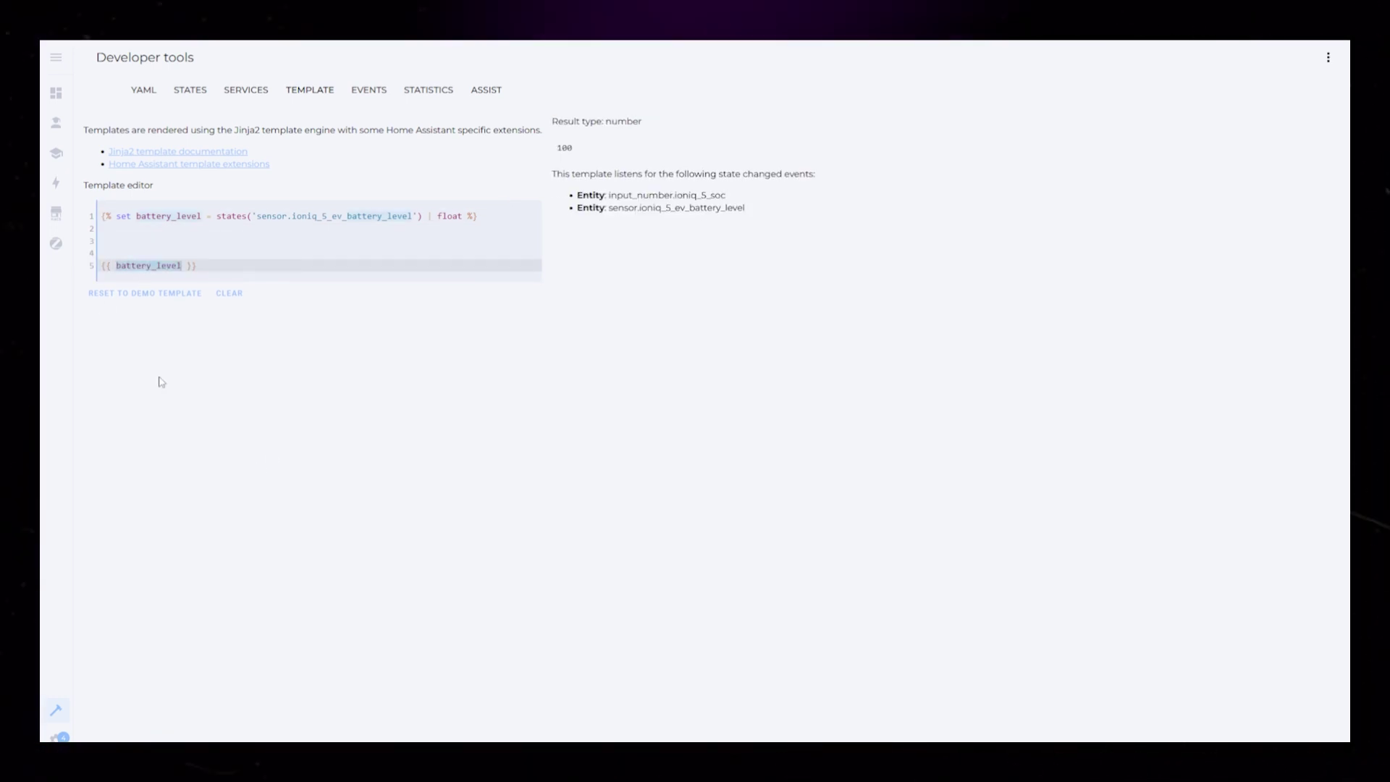
double_click(137, 228)
text(soc)
click(102, 253)
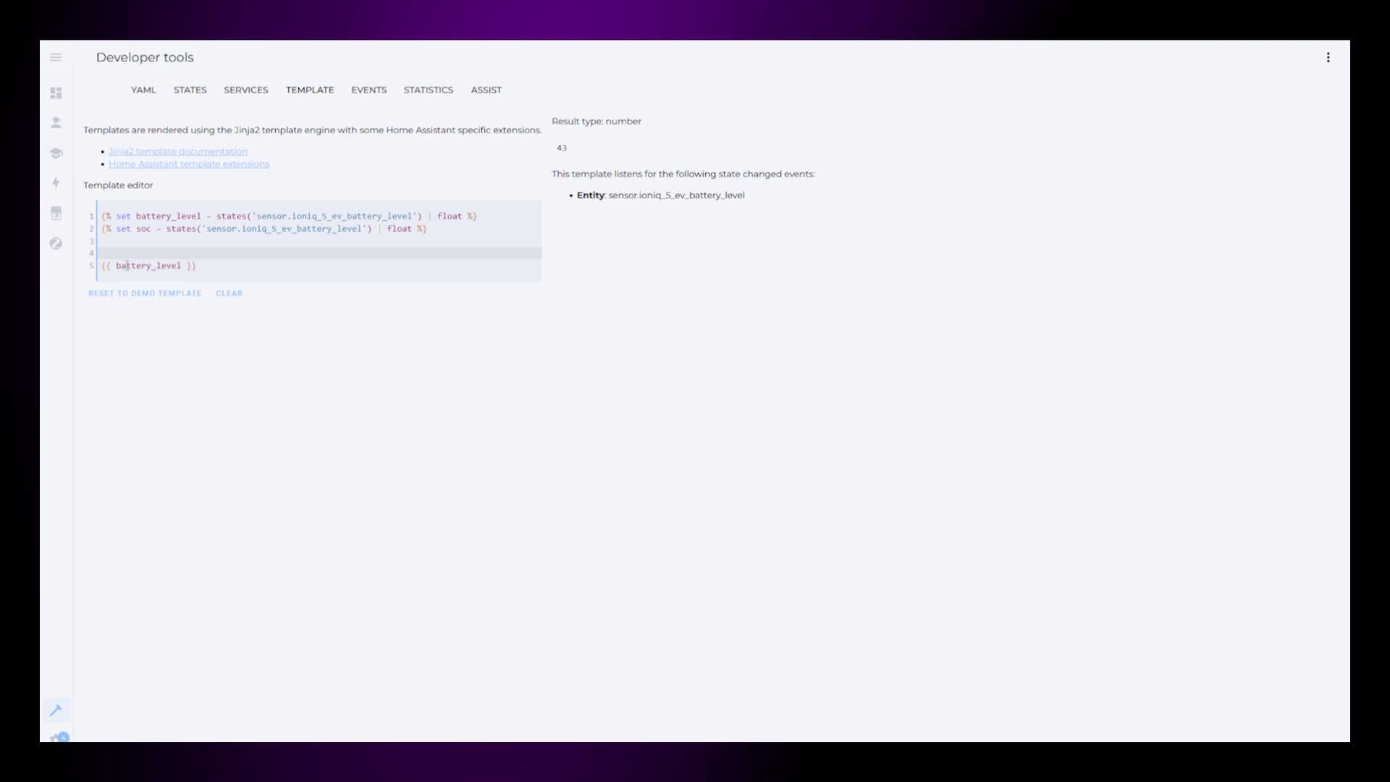
text({{ }})
text( | round())
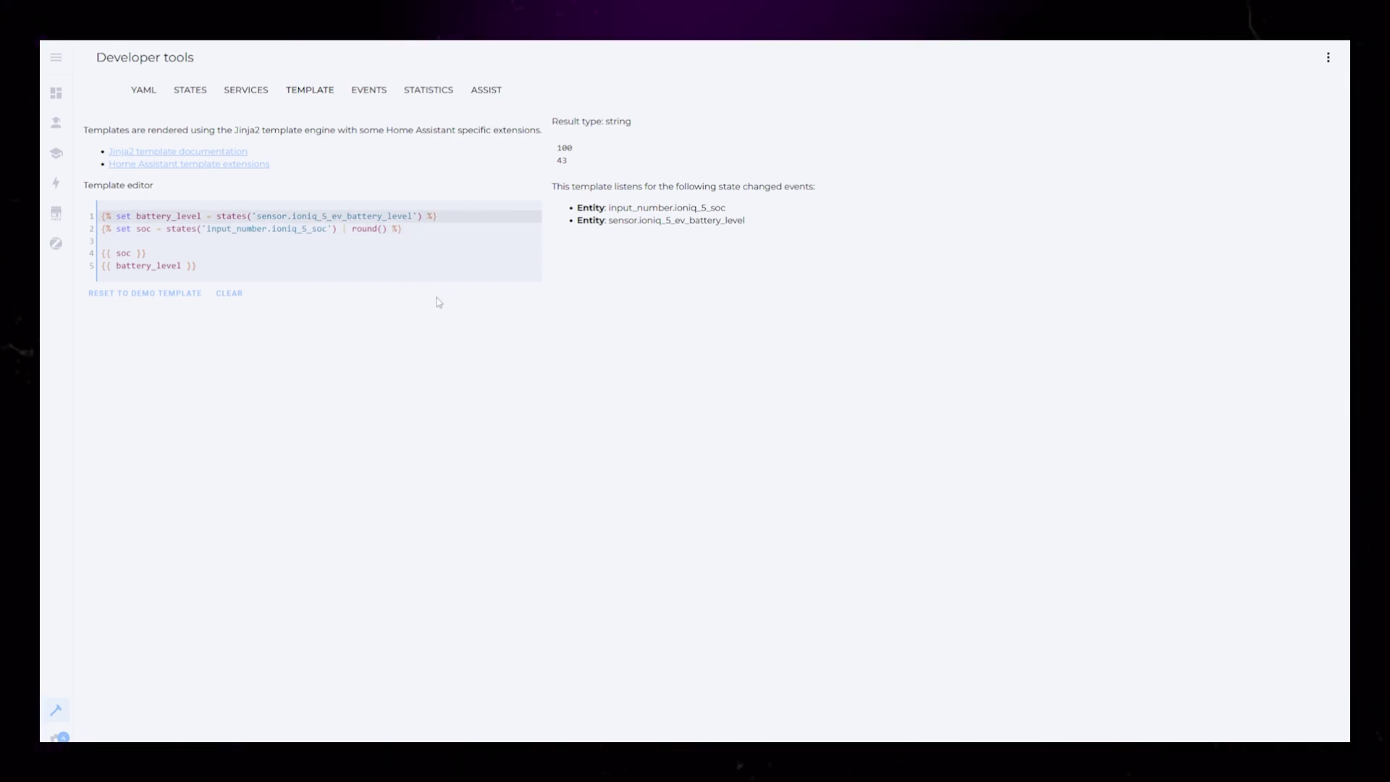
- Add an hours variable from soc minus battery level and format it as hours:minutes
click(433, 230)
key(Return)
key(Return)
text({% set )
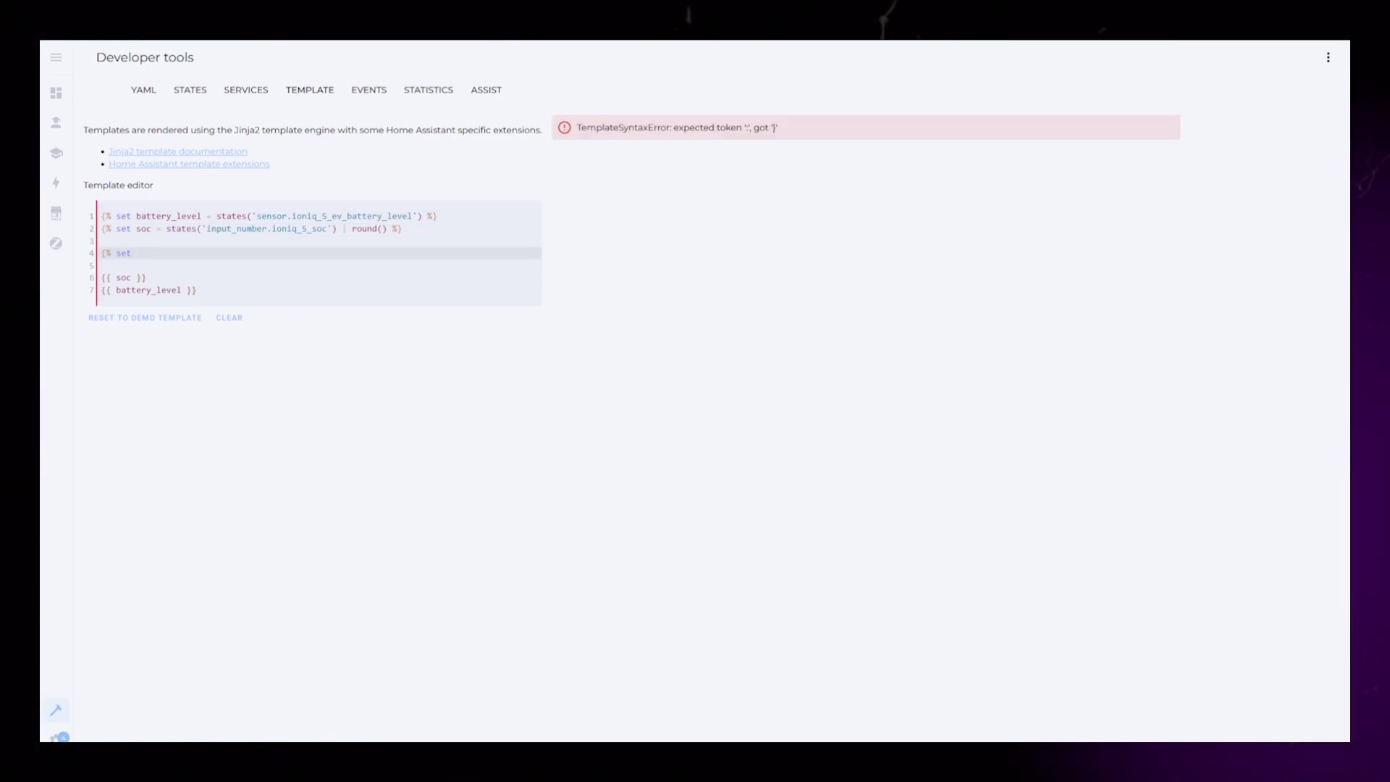
text(hours = (soc - battery_level) * 72.6 / 100 / 4.1 %)
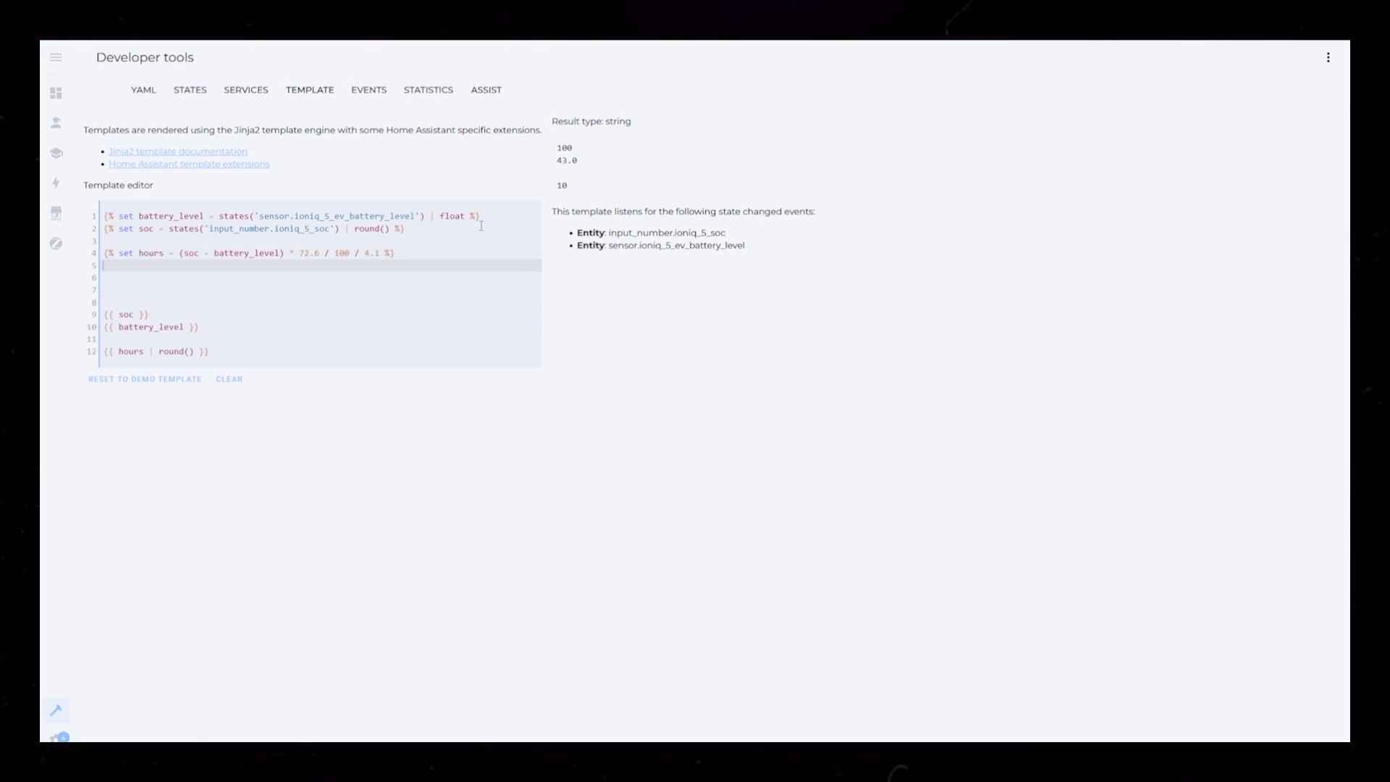
text({{ '%d:%d' | )
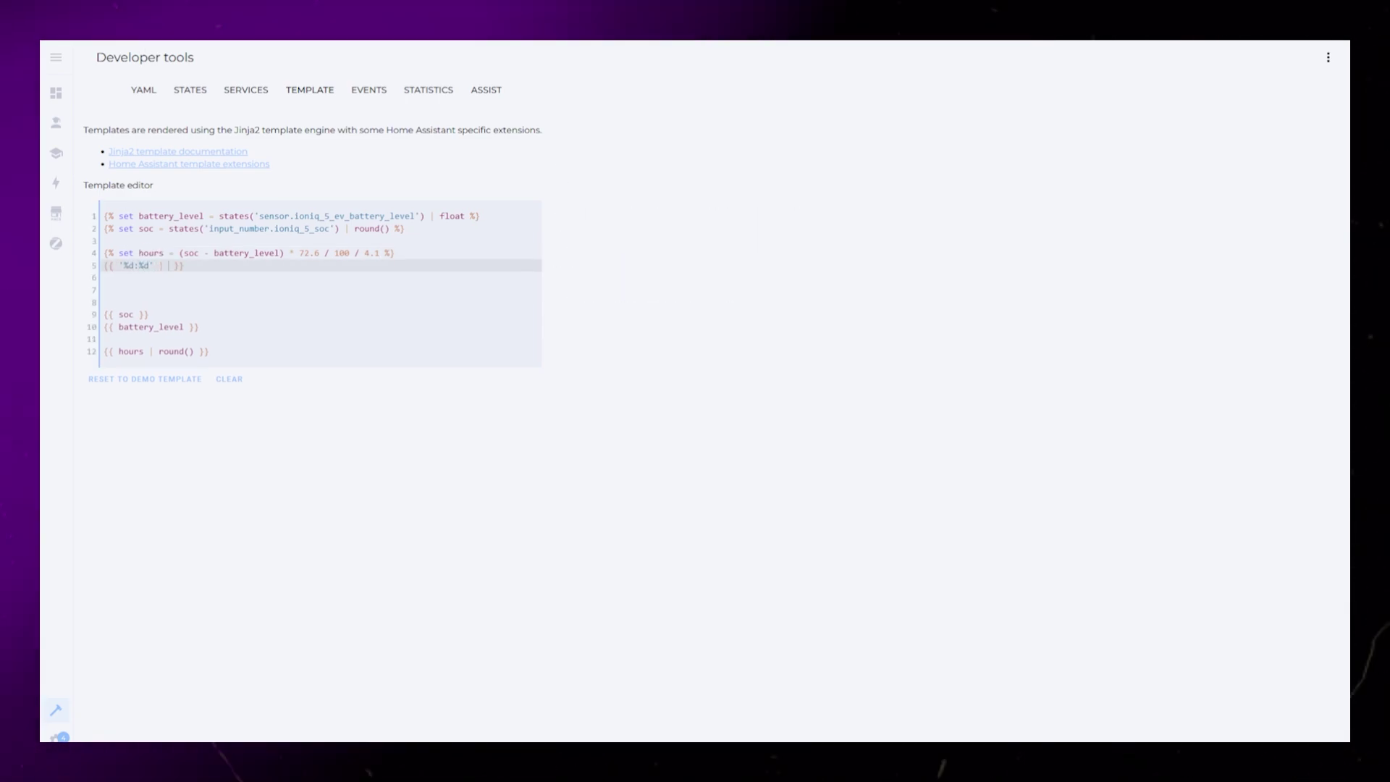
text(format()
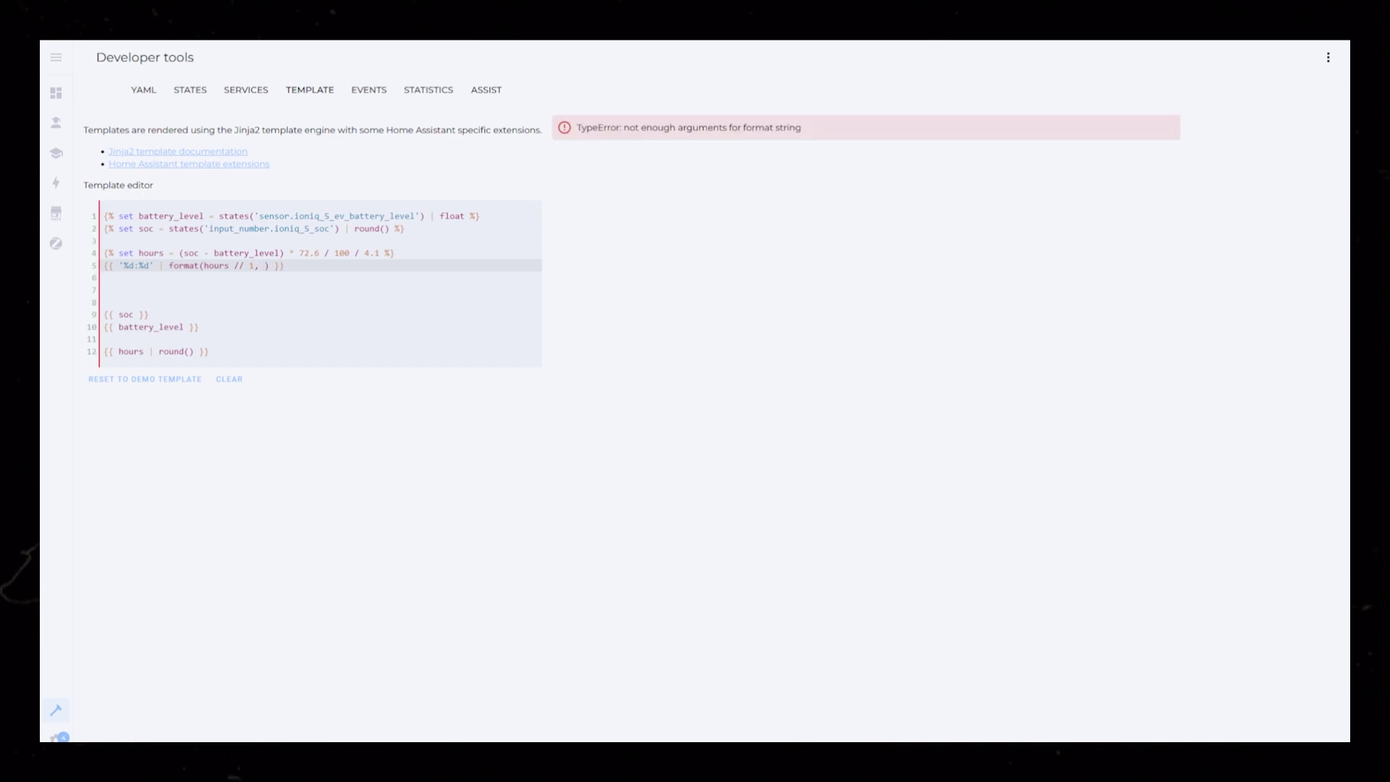
text(hours // 1, (hours % 1) * 60)
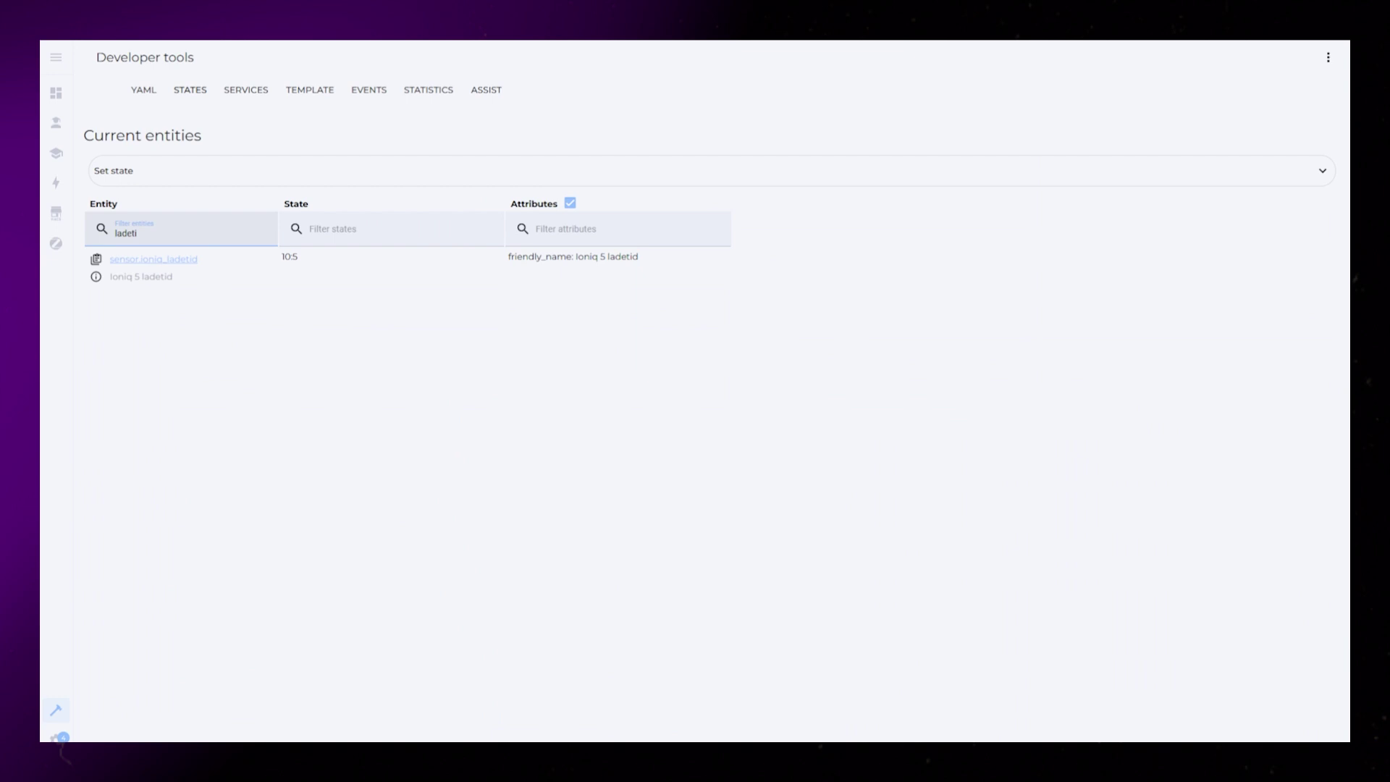
key(BackSpace)
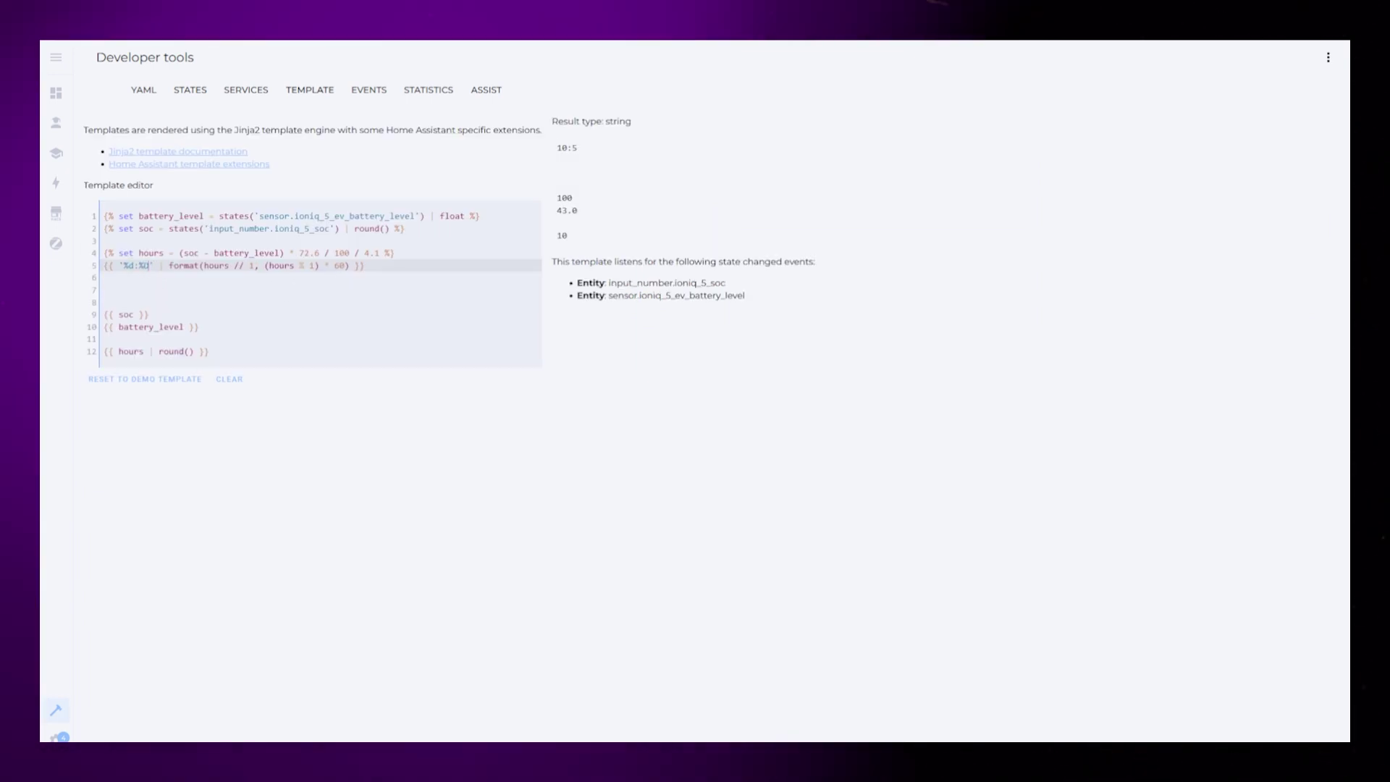
drag(144, 351, 194, 351)
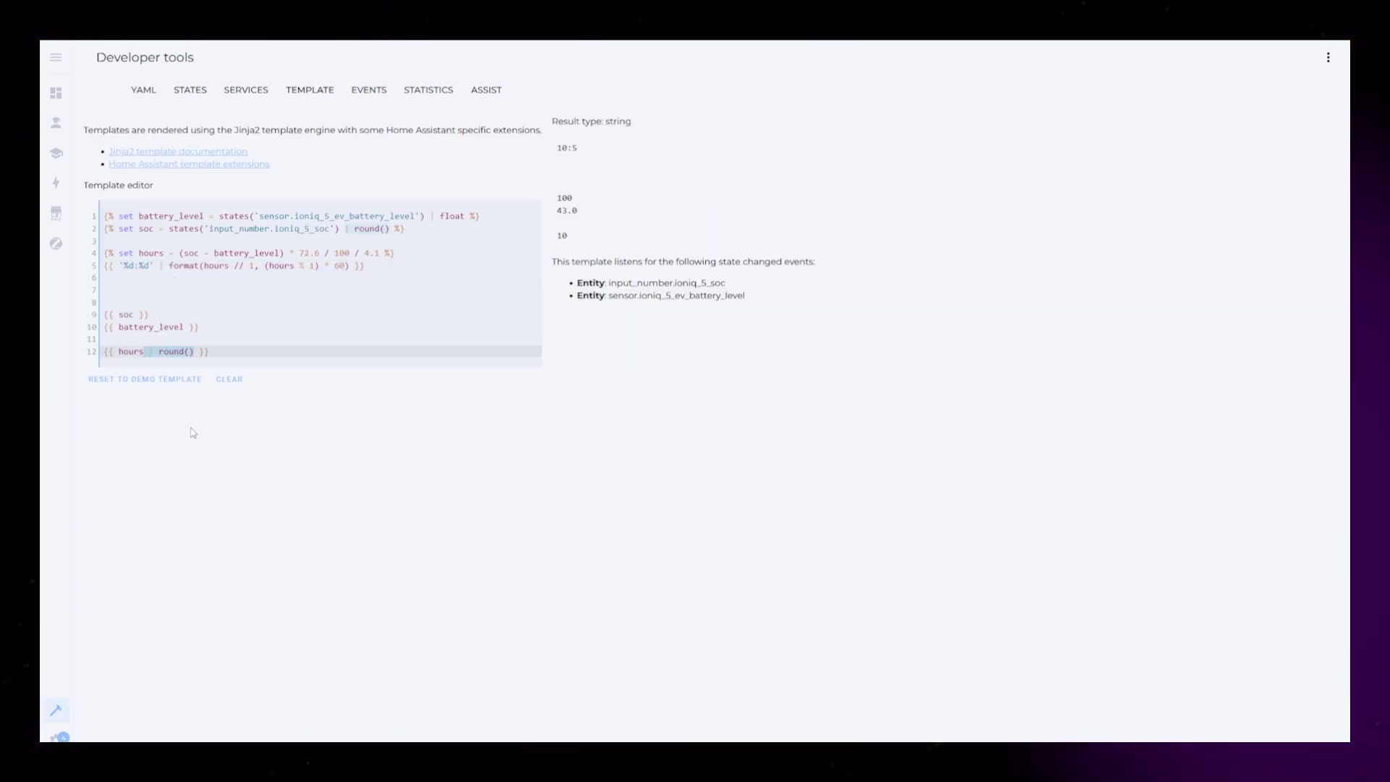
double_click(251, 266)
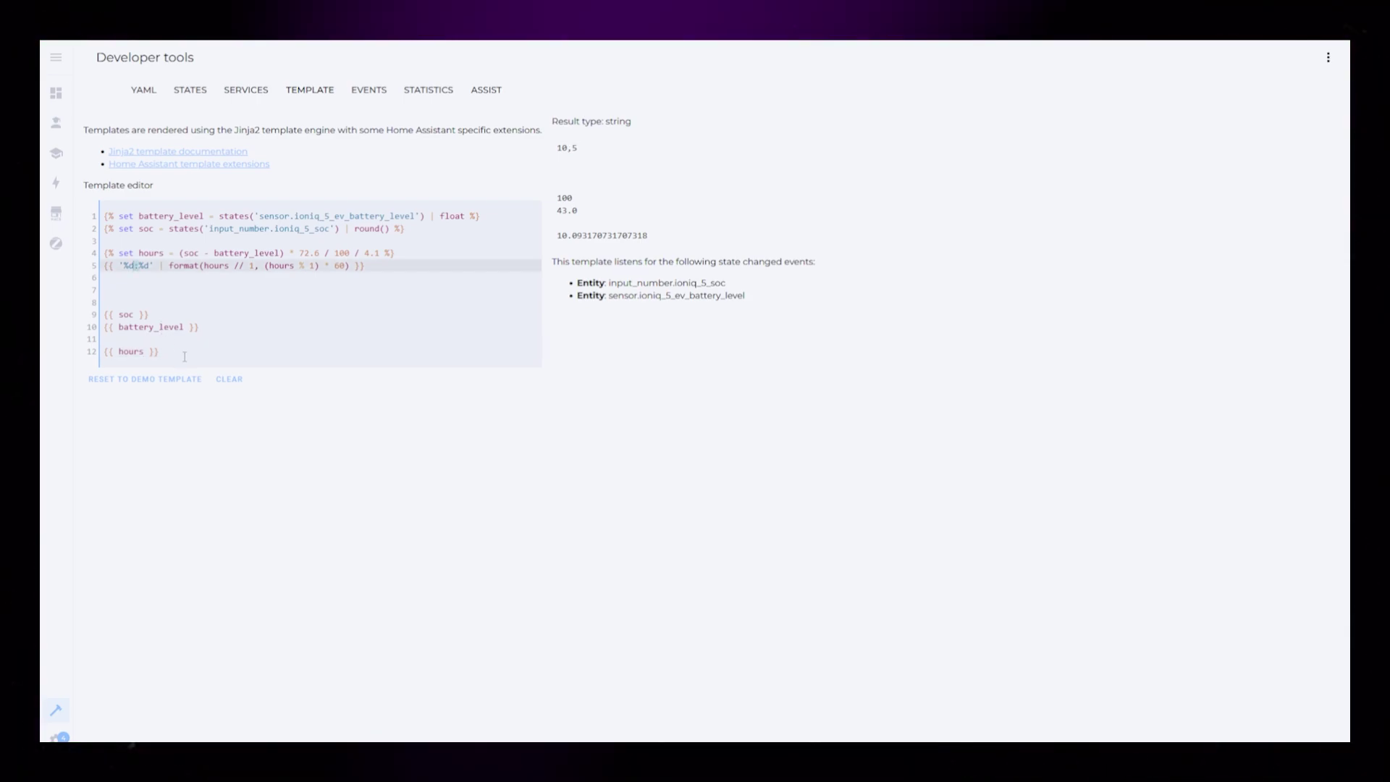
click(180, 253)
text(()
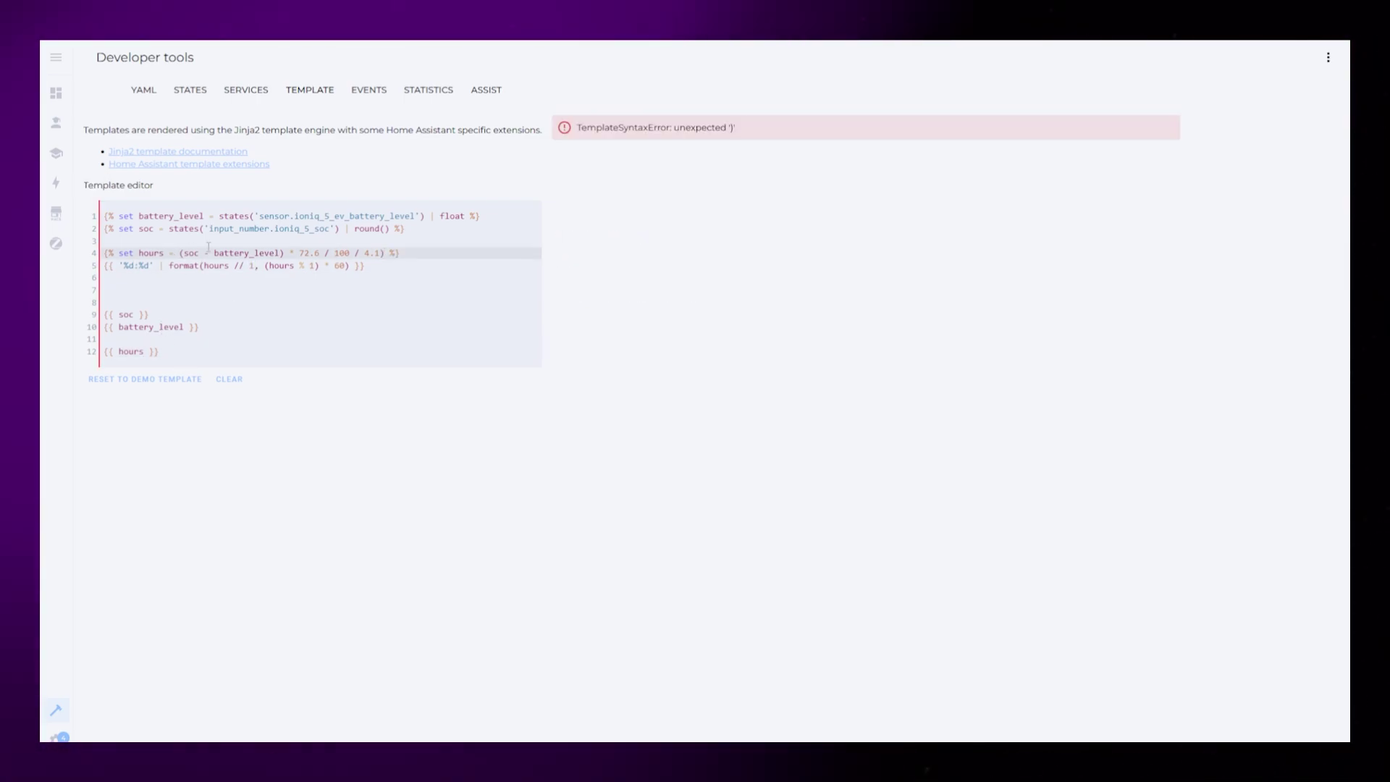
click(383, 252)
text() *60 *60)
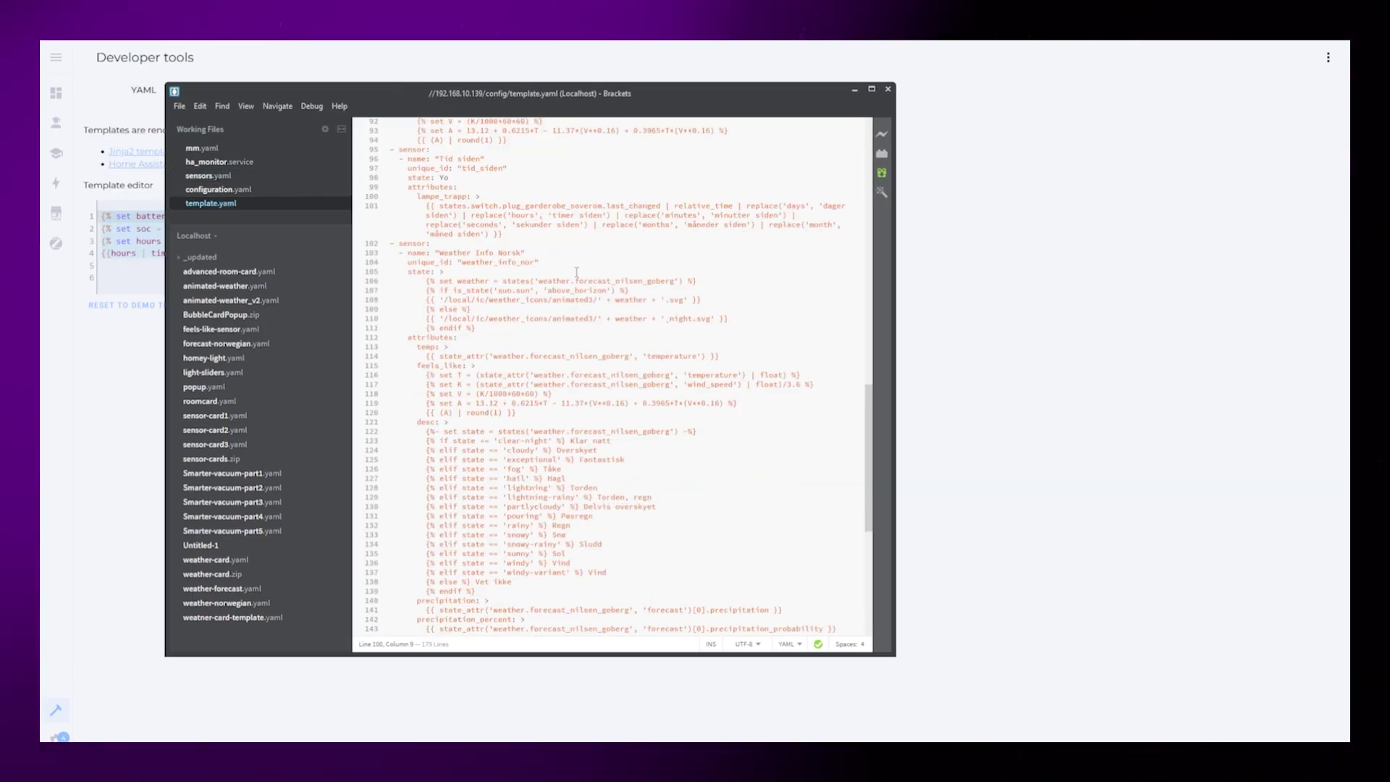
- Add the Ioniq Custom sensor (unique_id ioniq_custom, state Yo, ladetid attribute) and save template.yaml
text(oniq Custom" unique_id: "ioniq_custom" state: Yo attributes:   ladetid: >)
text({% set battery_level = states('sensor.ioniq_5_ev_battery_level') | float %} {% set soc = states('input_number.ioniq_5_soc') | round() %} {% set hours = ((soc - battery_level) * 72.6 / 100 / 4.1) * 60 * 60 %} {{hours | timestamp_custom("%H:%M:%S", 0) }})
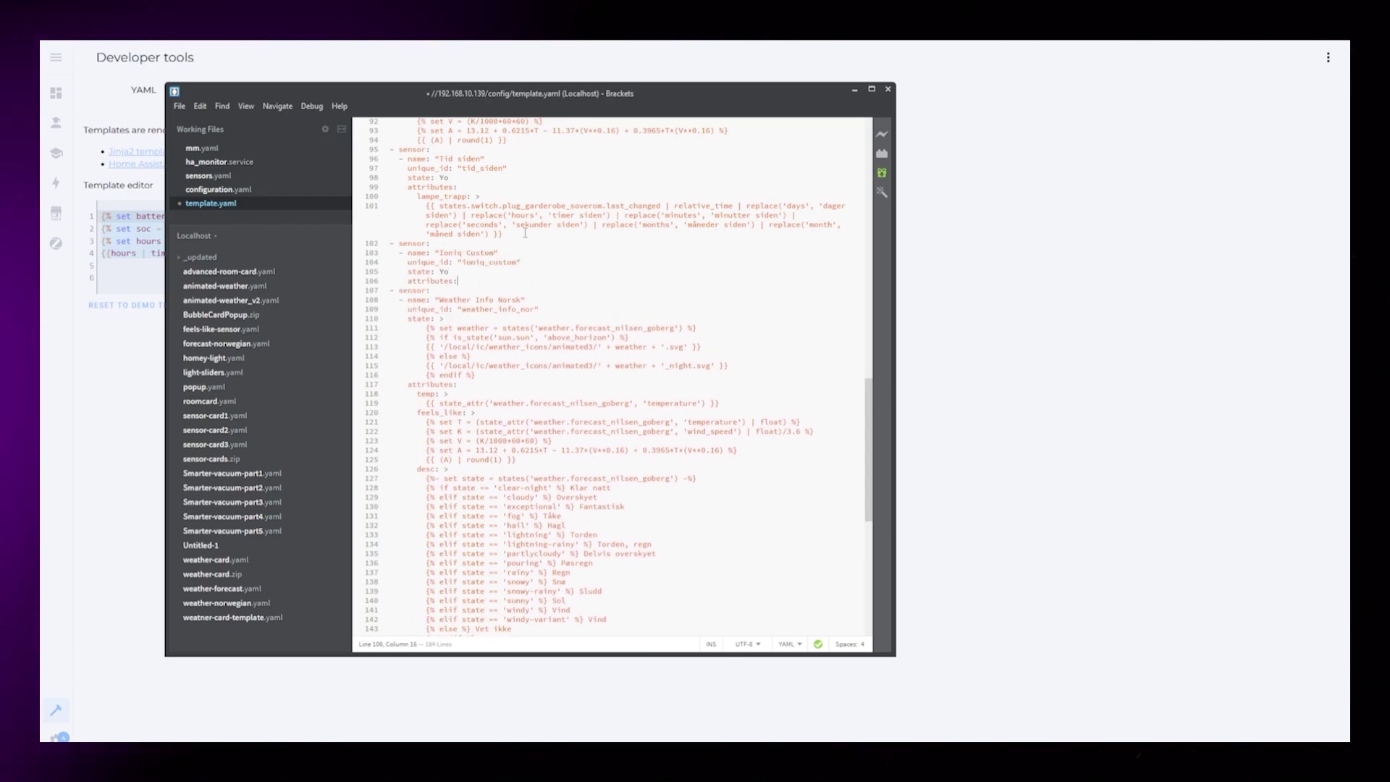
key(ctrl+s)
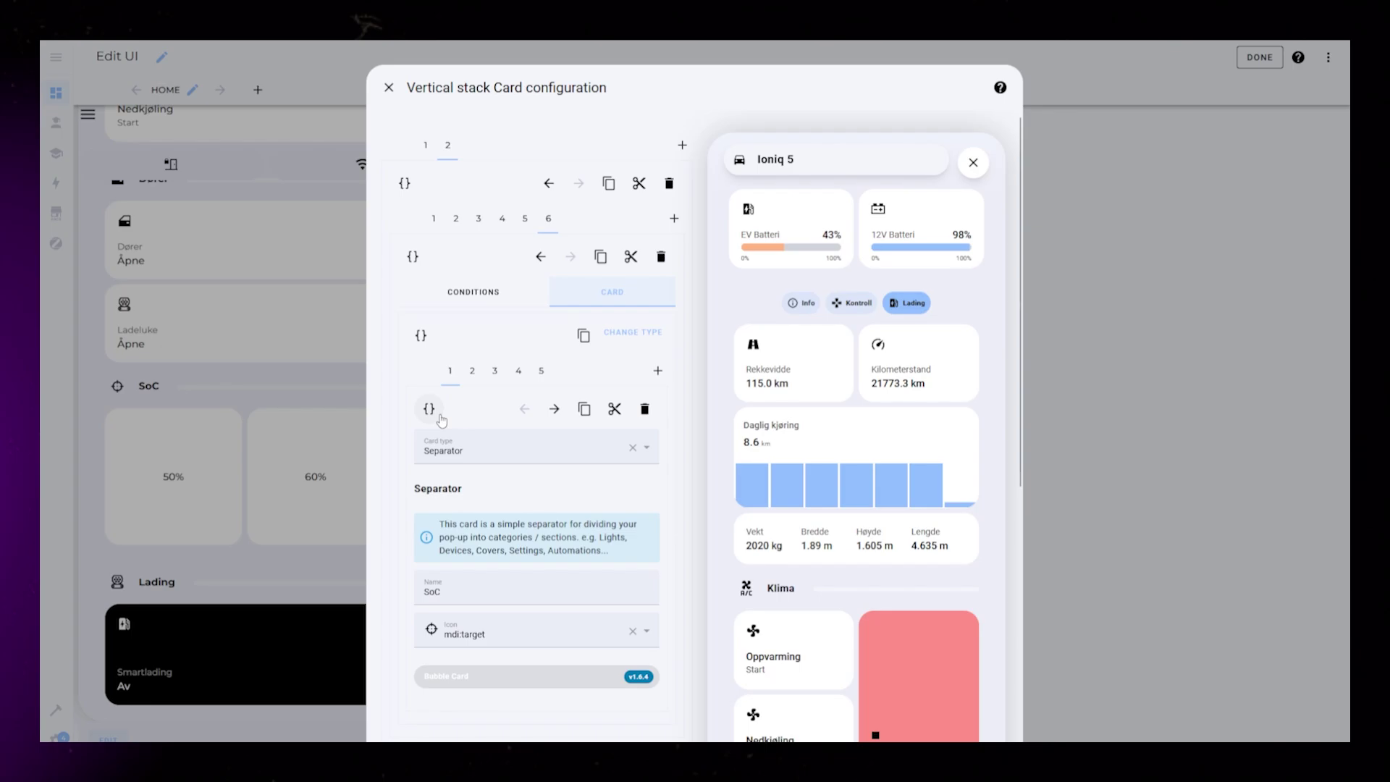
- Point the grid's second card at sensor.ioniq_custom and name it from its ladetid attribute
click(541, 369)
click(518, 369)
click(541, 370)
scroll(541, 405, down, 3)
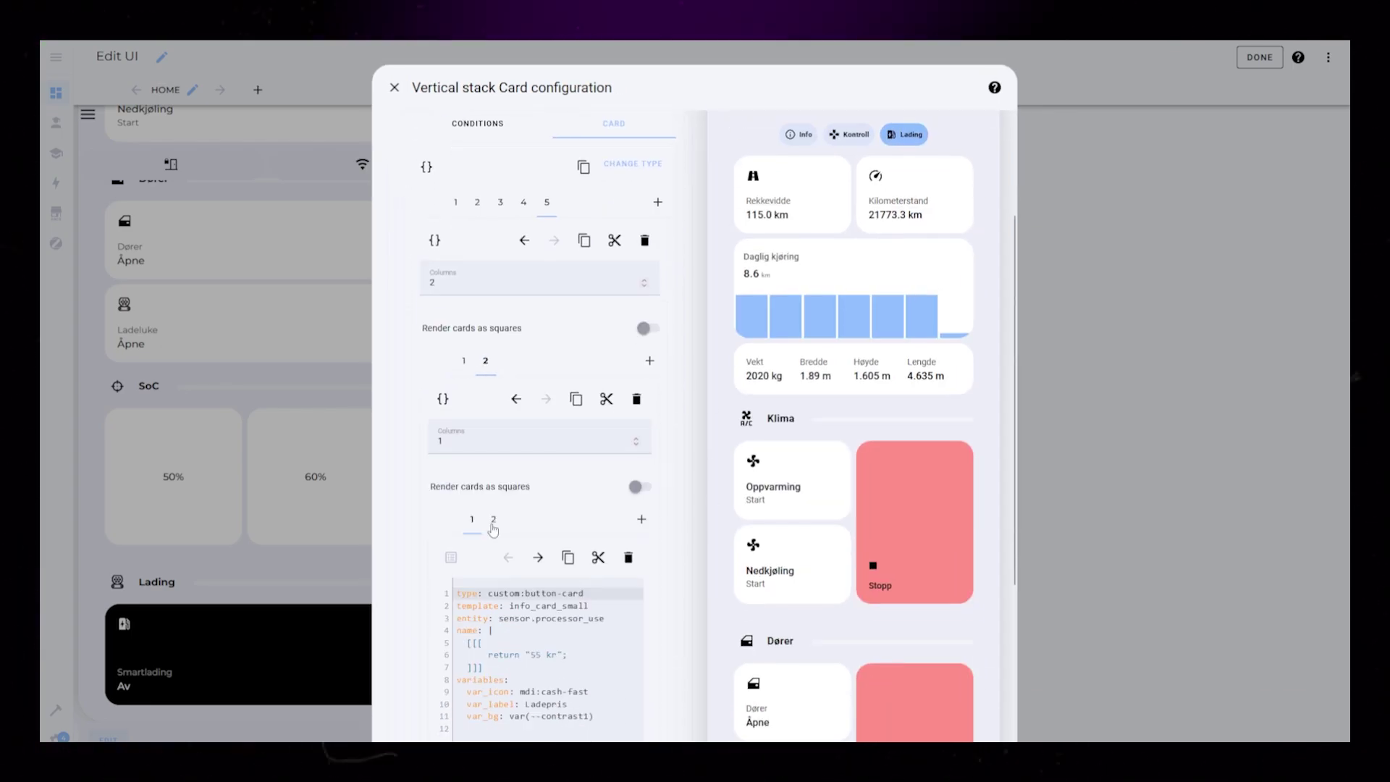
click(493, 529)
scroll(507, 506, down, 3)
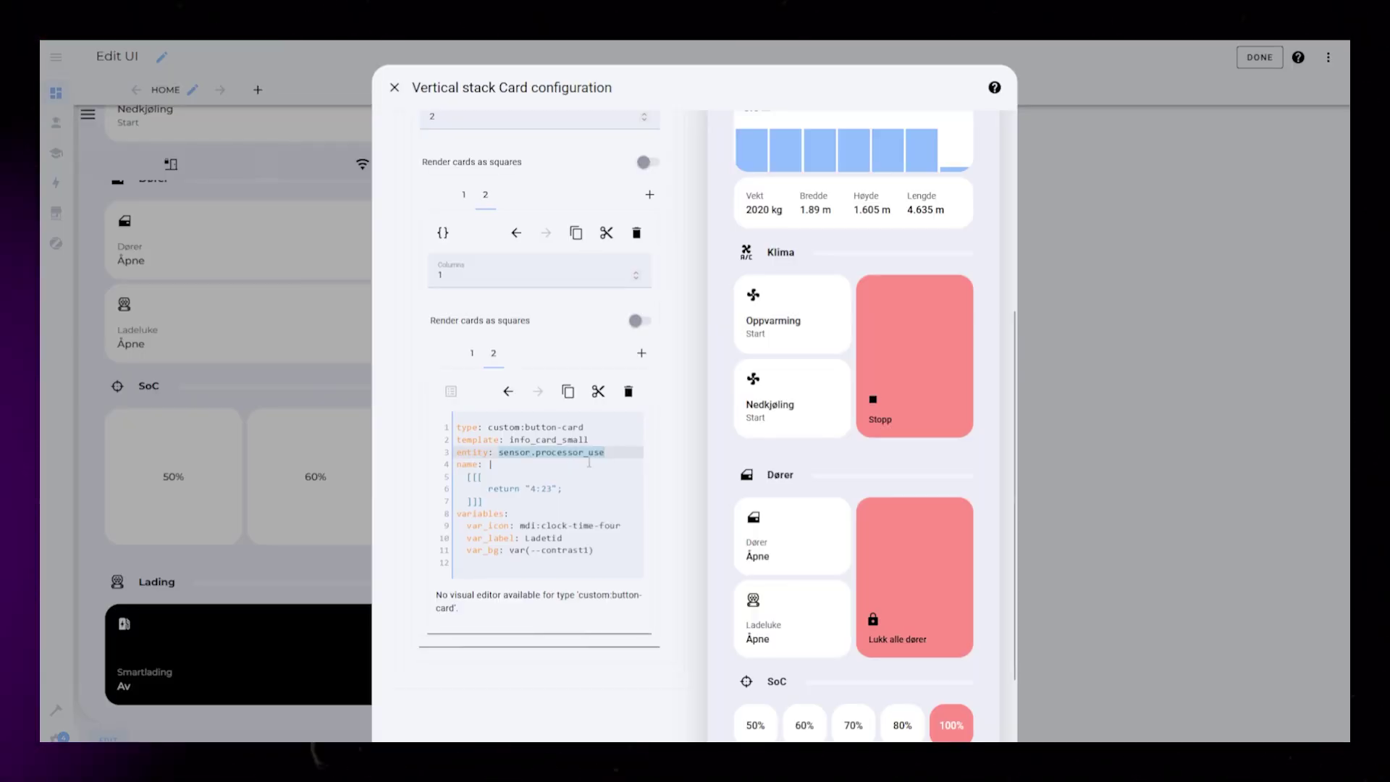
text(sensor.ioniq_custom)
scroll(557, 391, down, 3)
scroll(561, 371, up, 3)
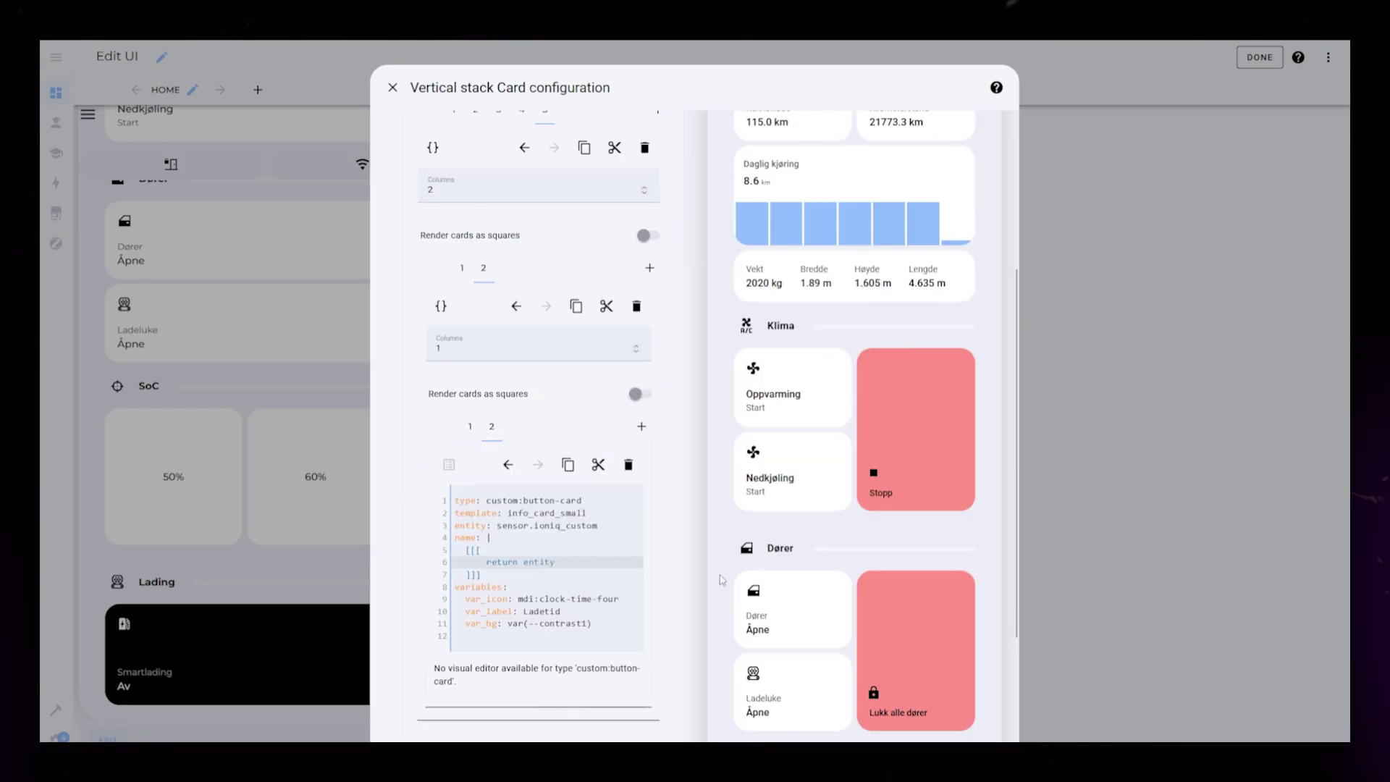
text(entity.attributes.ladetid)
scroll(706, 550, down, 4)
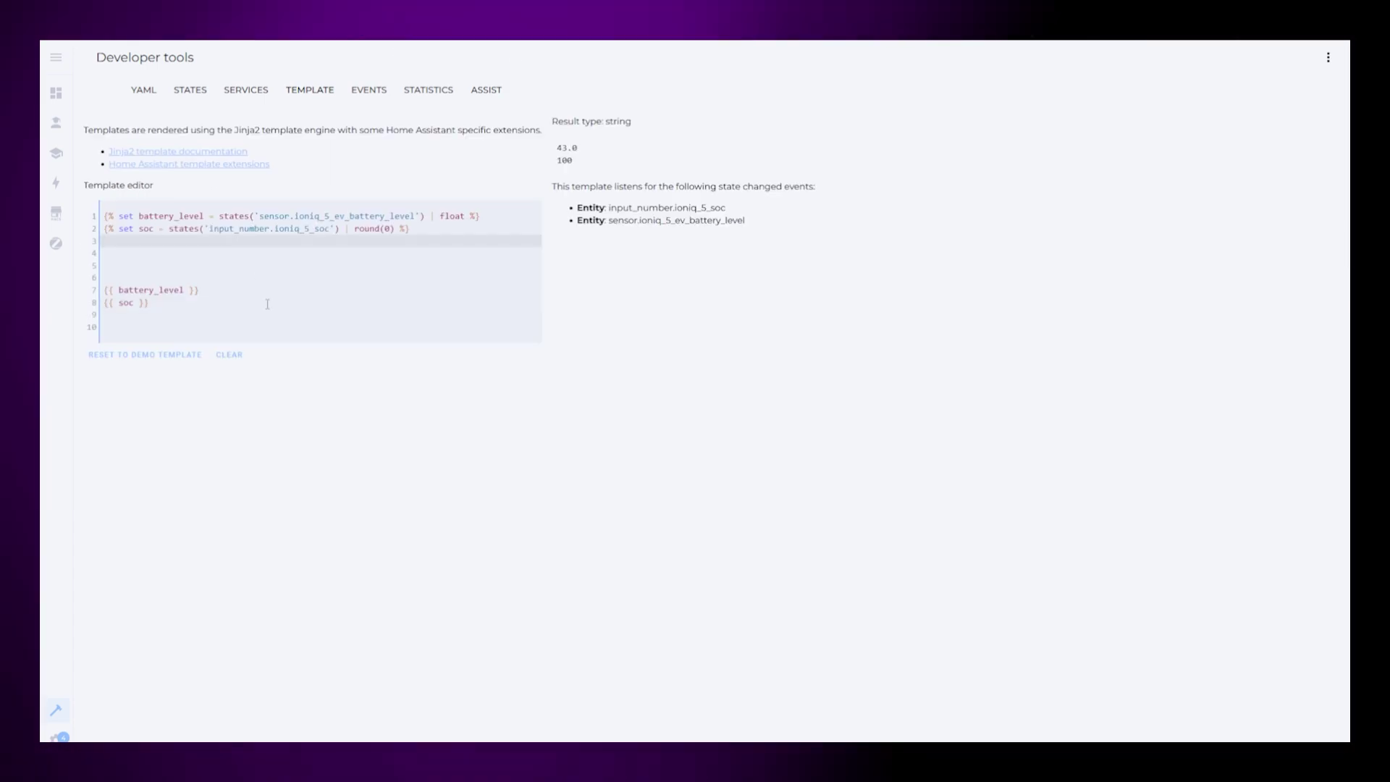
- Define pris from the nordpool price sensor and calculate the charge cost from soc minus battery_level, rounded to 1
text({%% set pris = states() %)
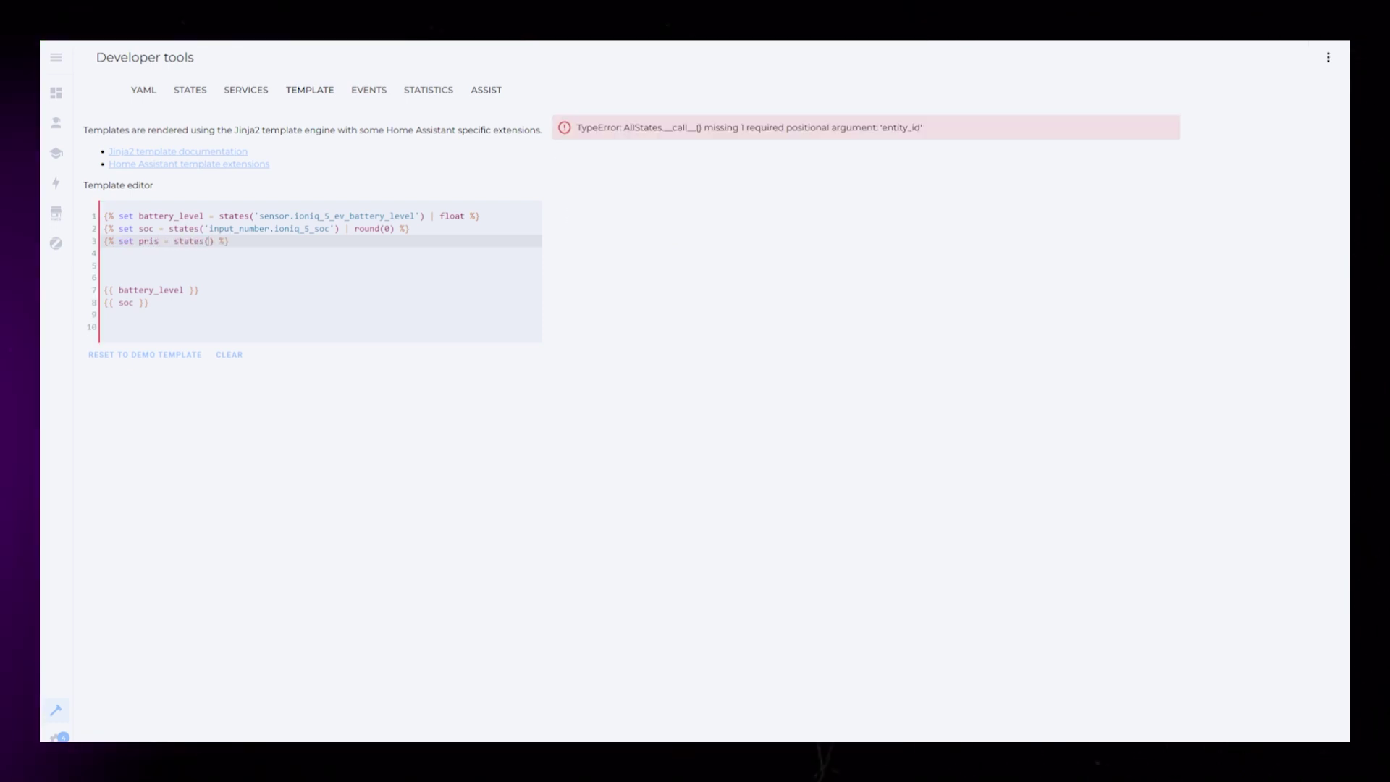
text(states('sensor.nordpool_kwh_oslo_nok_3_10_025'))
click(116, 315)
text({{ pris }})
click(130, 253)
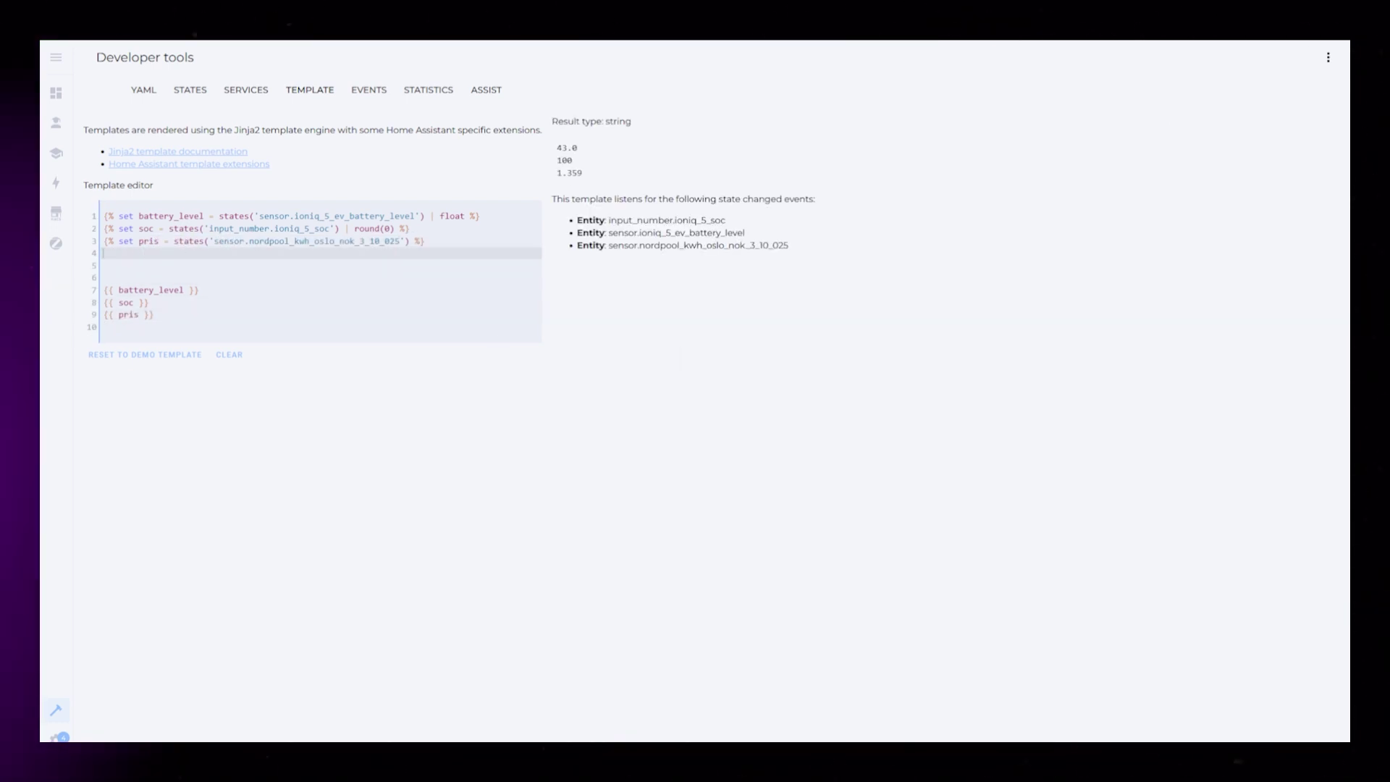
key(Return)
text({{ pris * soc - battery_level)
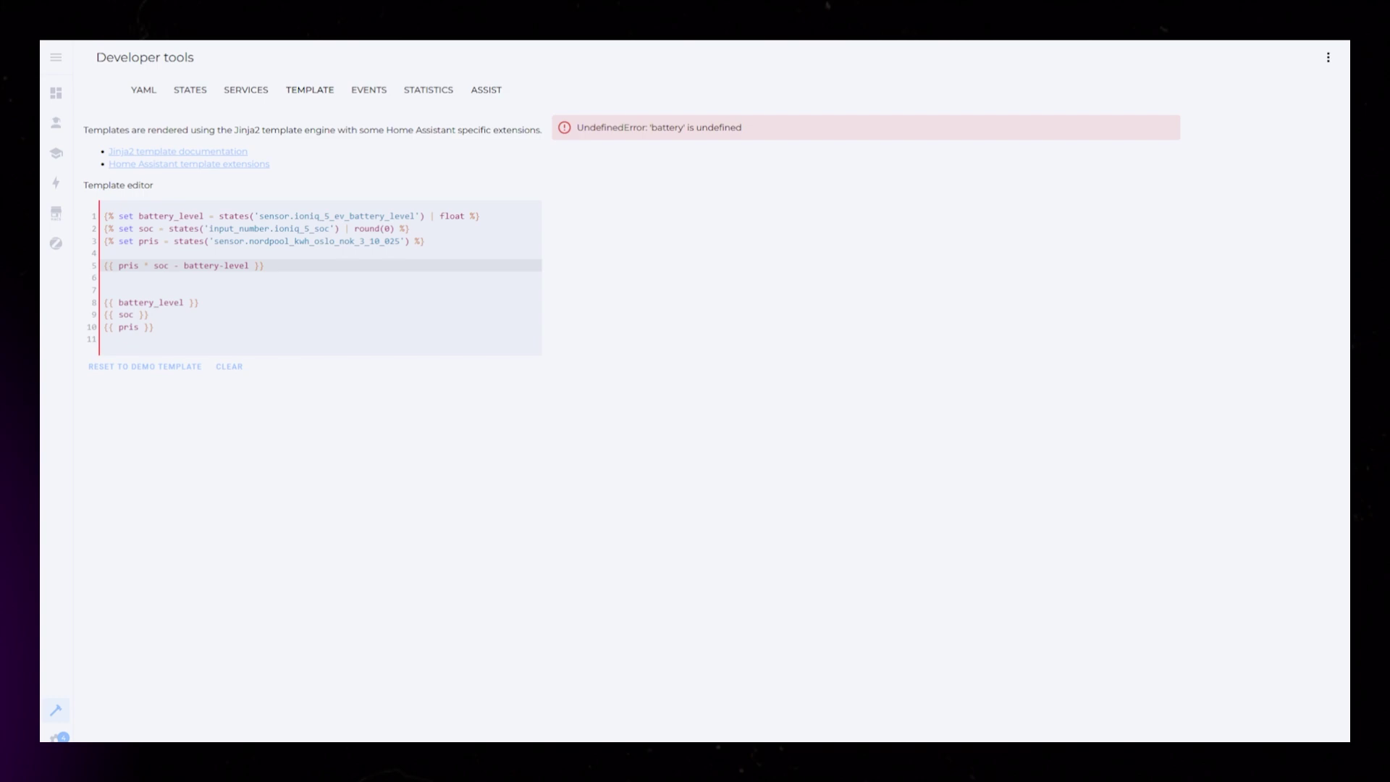
click(154, 266)
text(()
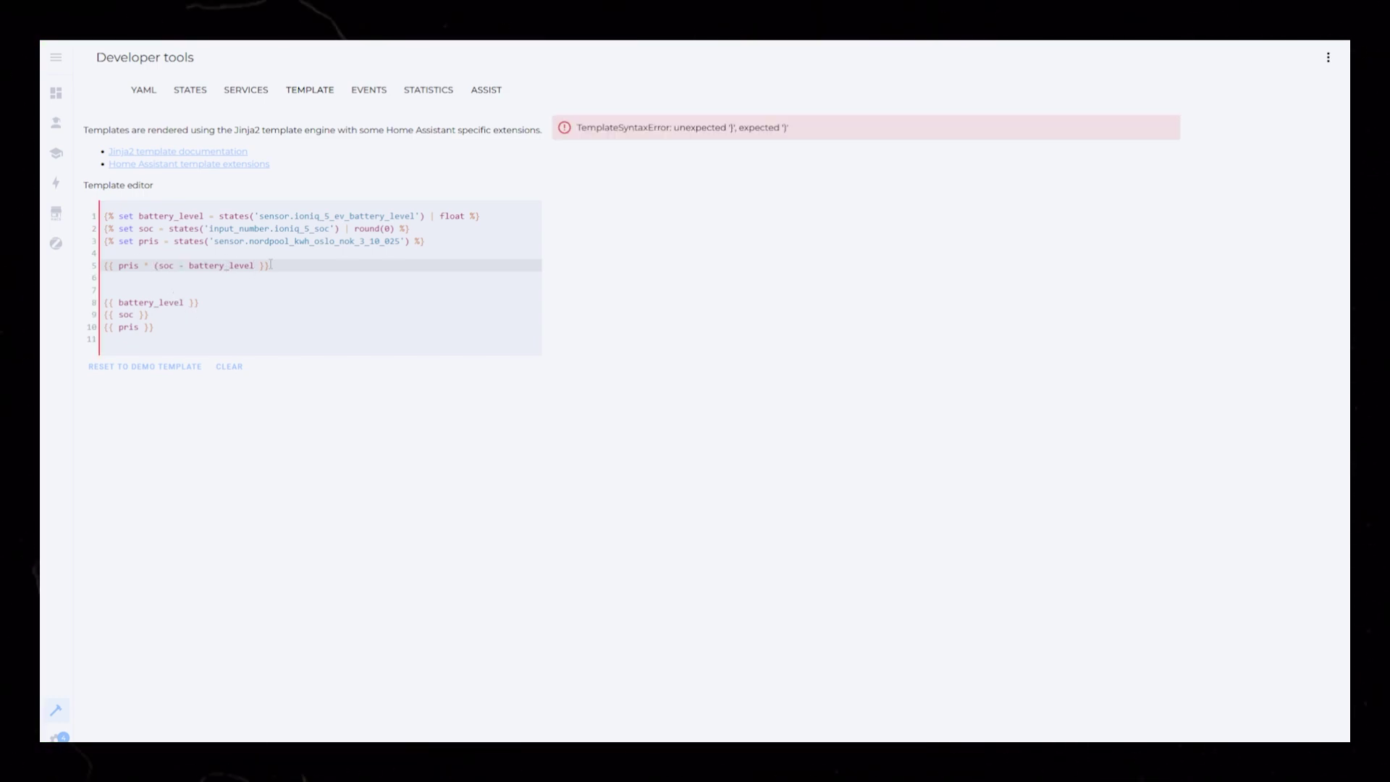
text( | round(1))
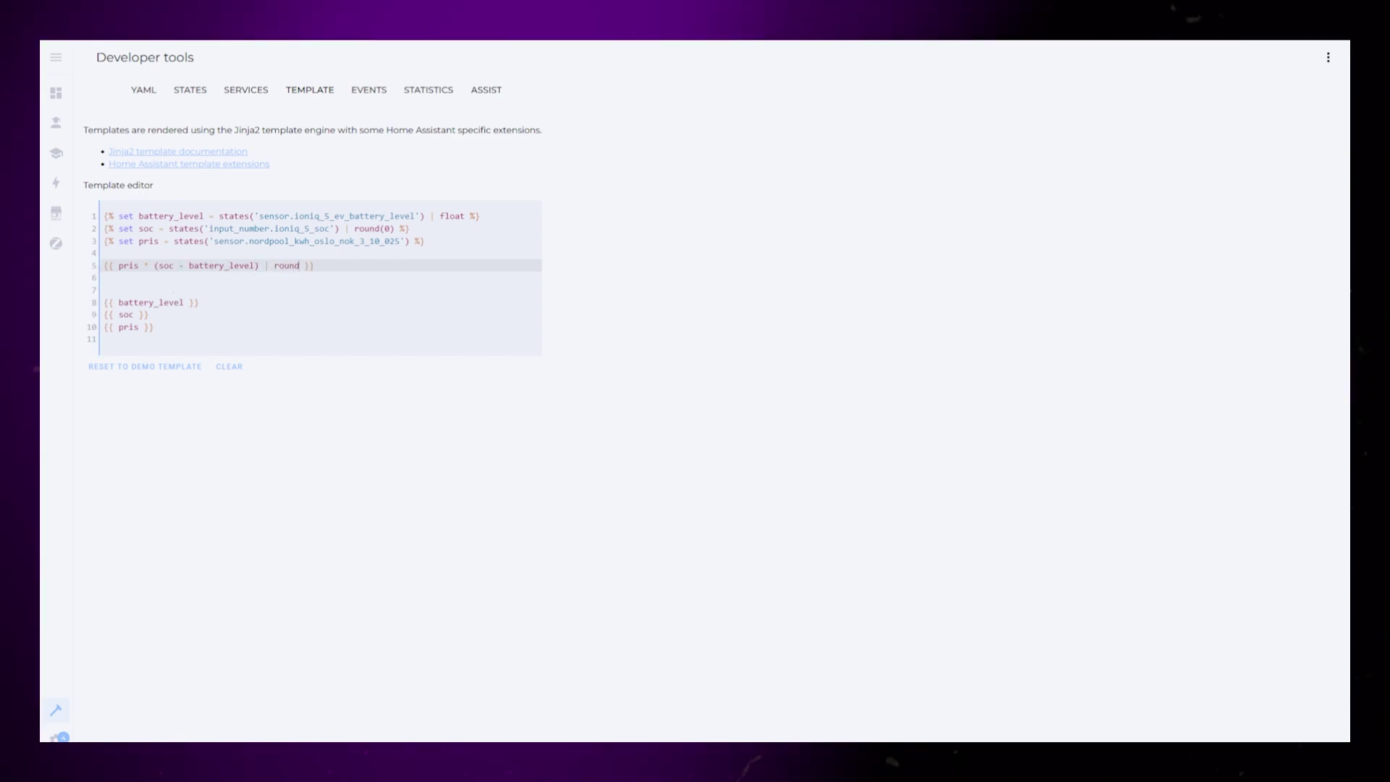
- Keep soc and pris as floats so the cost reads about 56.2, then run Check configuration
double_click(451, 215)
text(int)
key(ctrl+z)
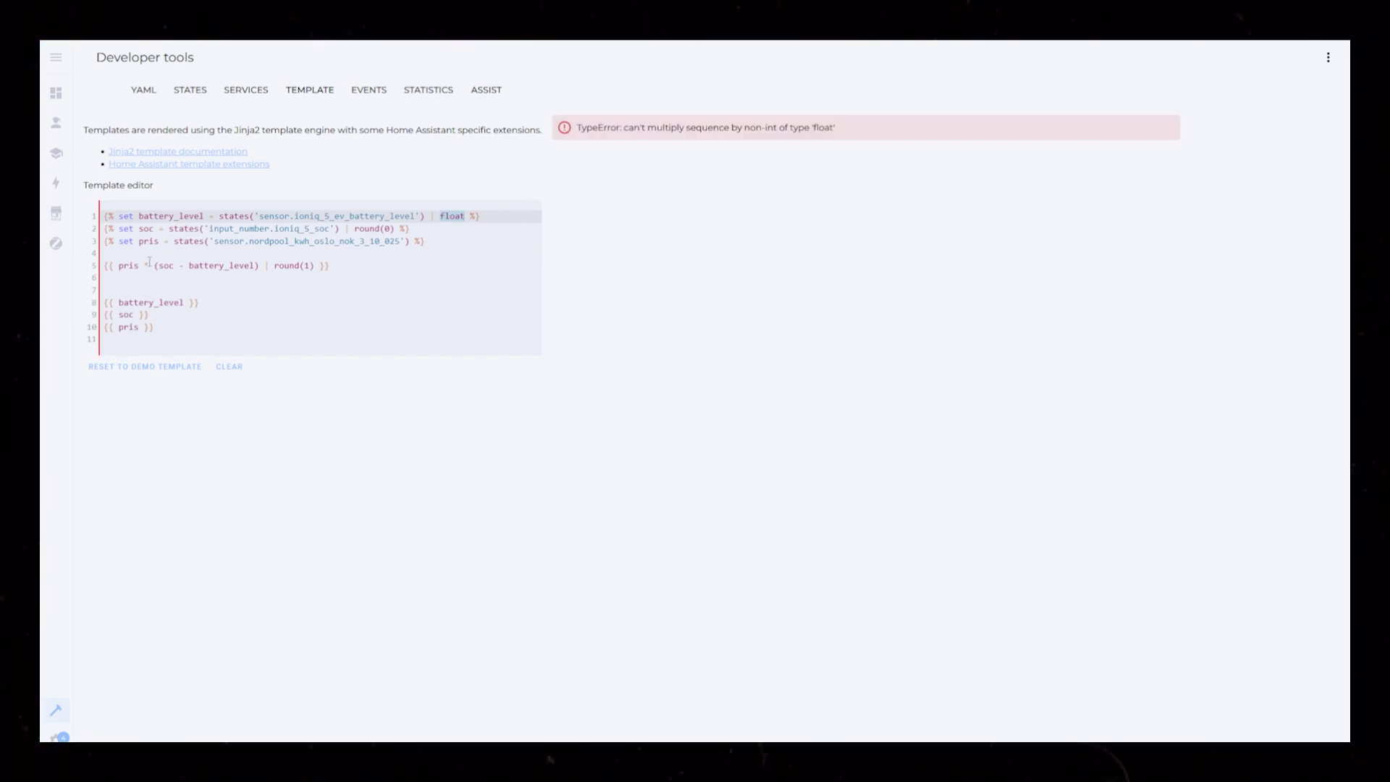
double_click(128, 266)
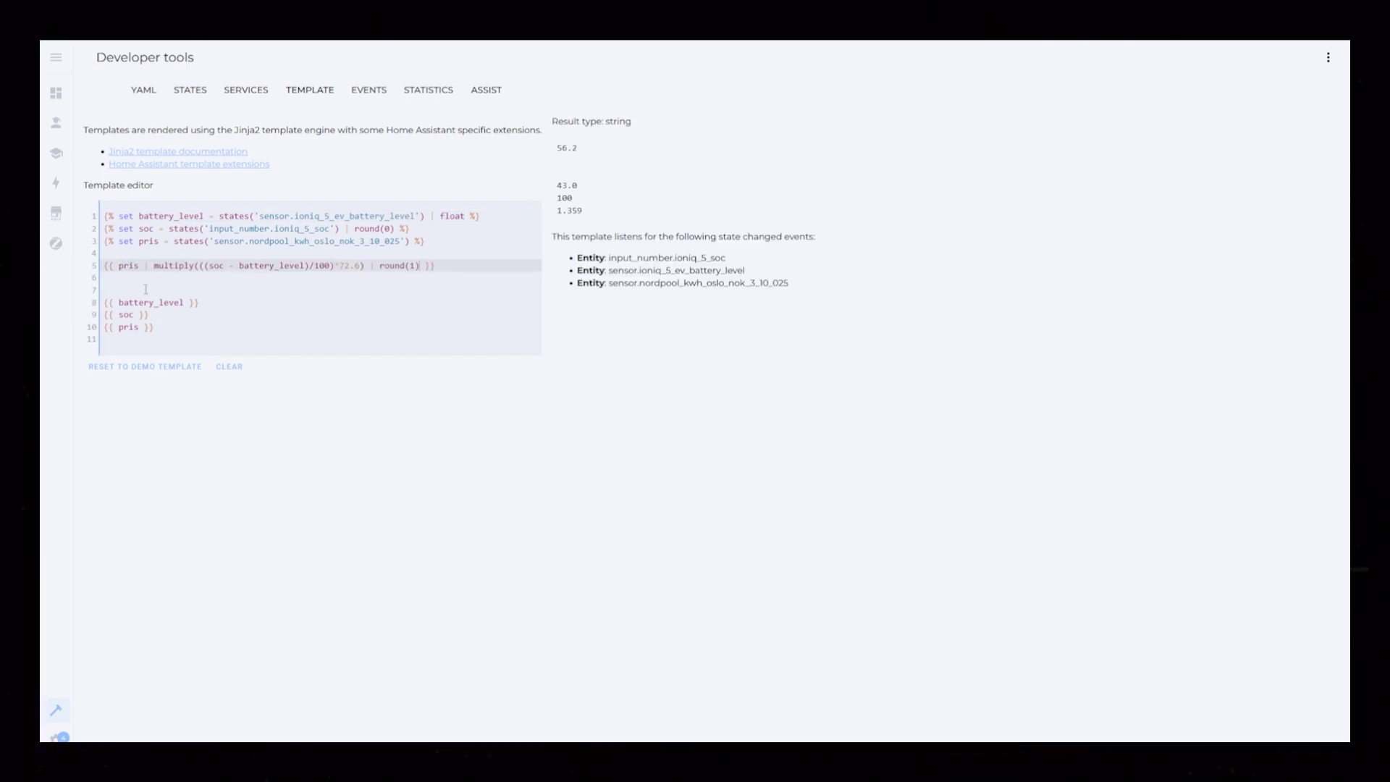
key(ctrl+z)
key(ctrl+z)
key(ctrl+z)
key(ctrl+z)
key(ctrl+z)
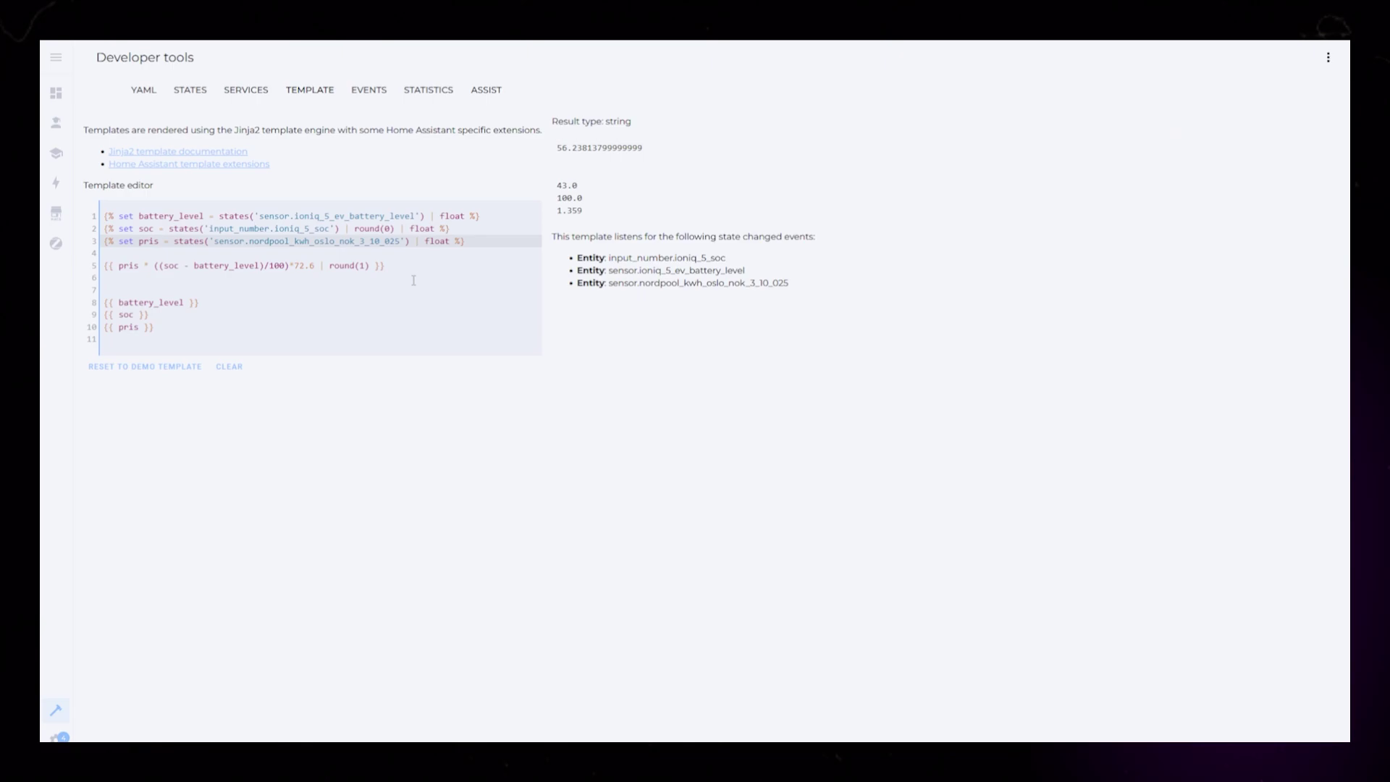
key(ctrl+z)
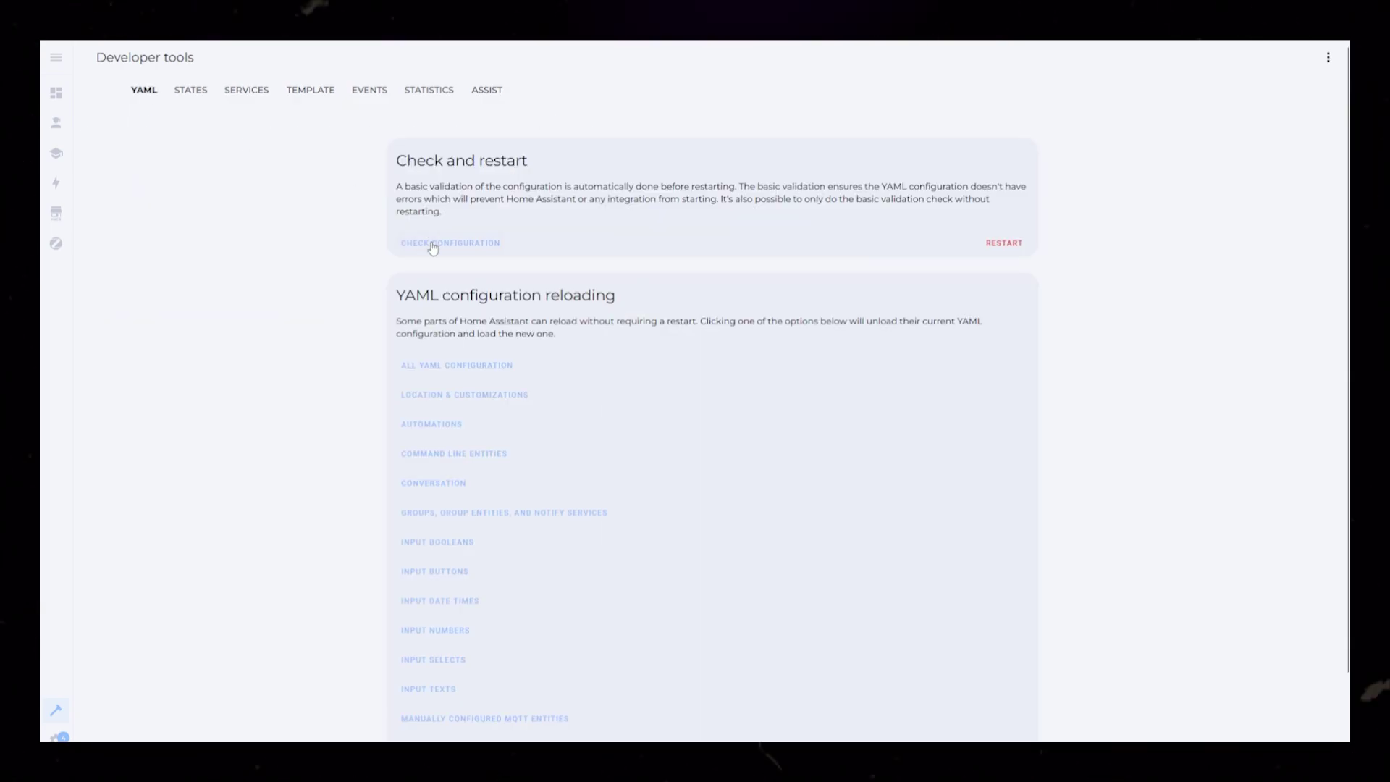
click(432, 247)
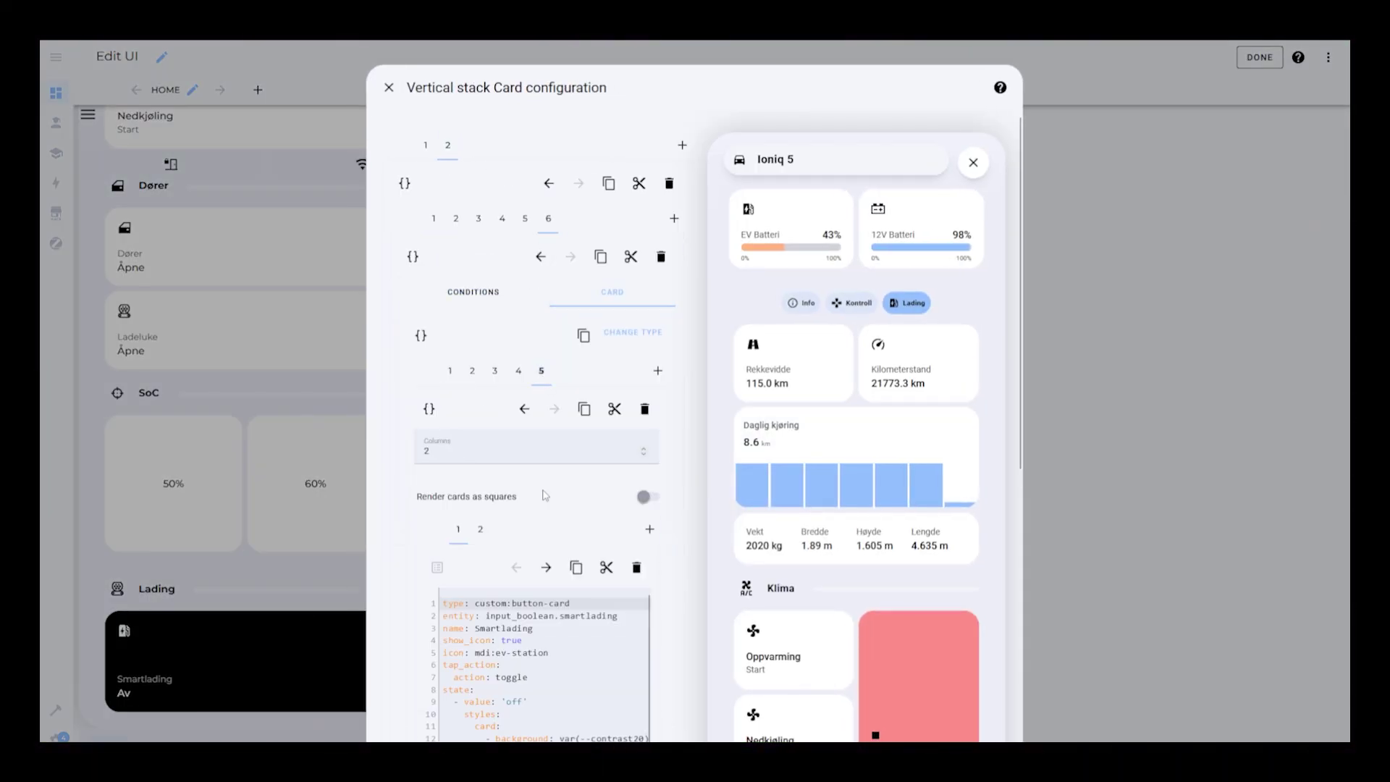
- Give the card state1–state4 fields titled Vekt, Bredde, Høyde and Lengde with grid styles
scroll(502, 376, down, 5)
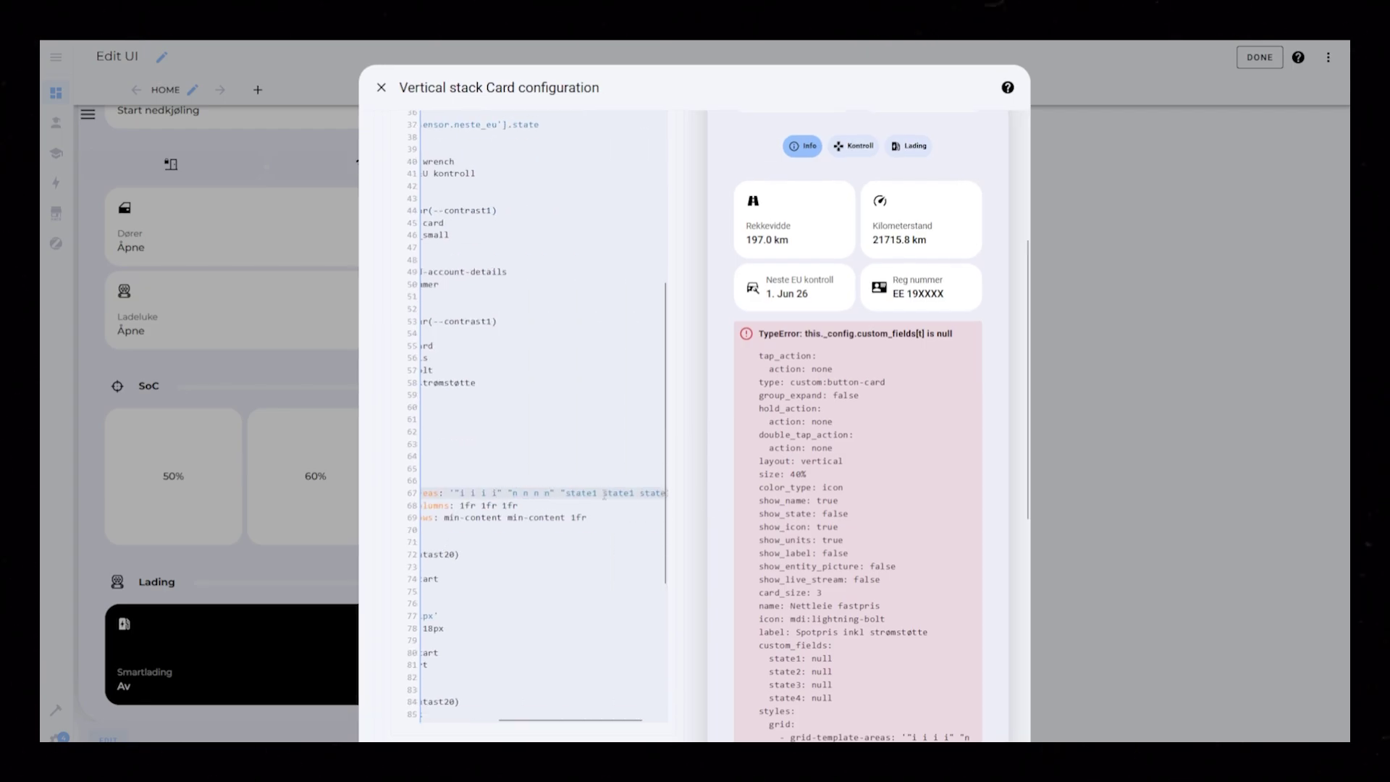
scroll(550, 434, down, 3)
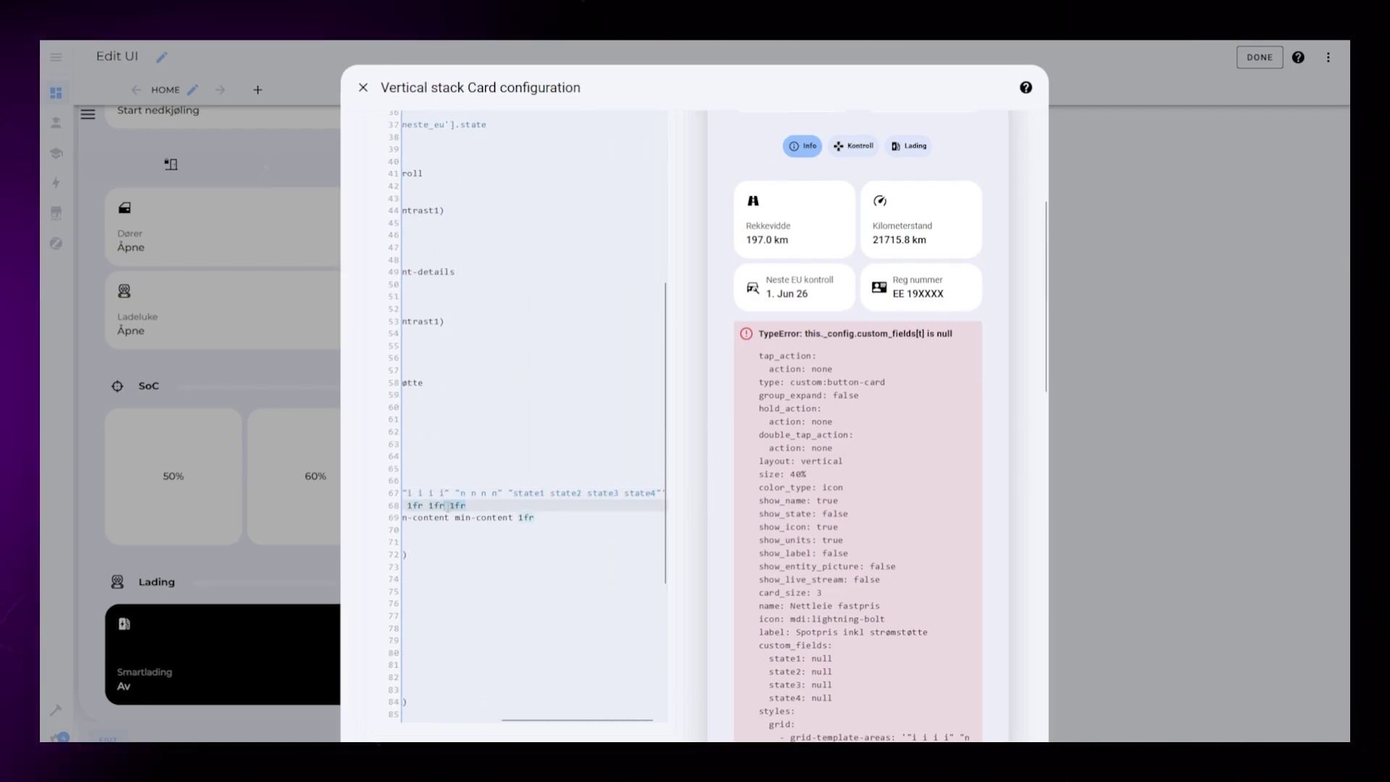
click(516, 279)
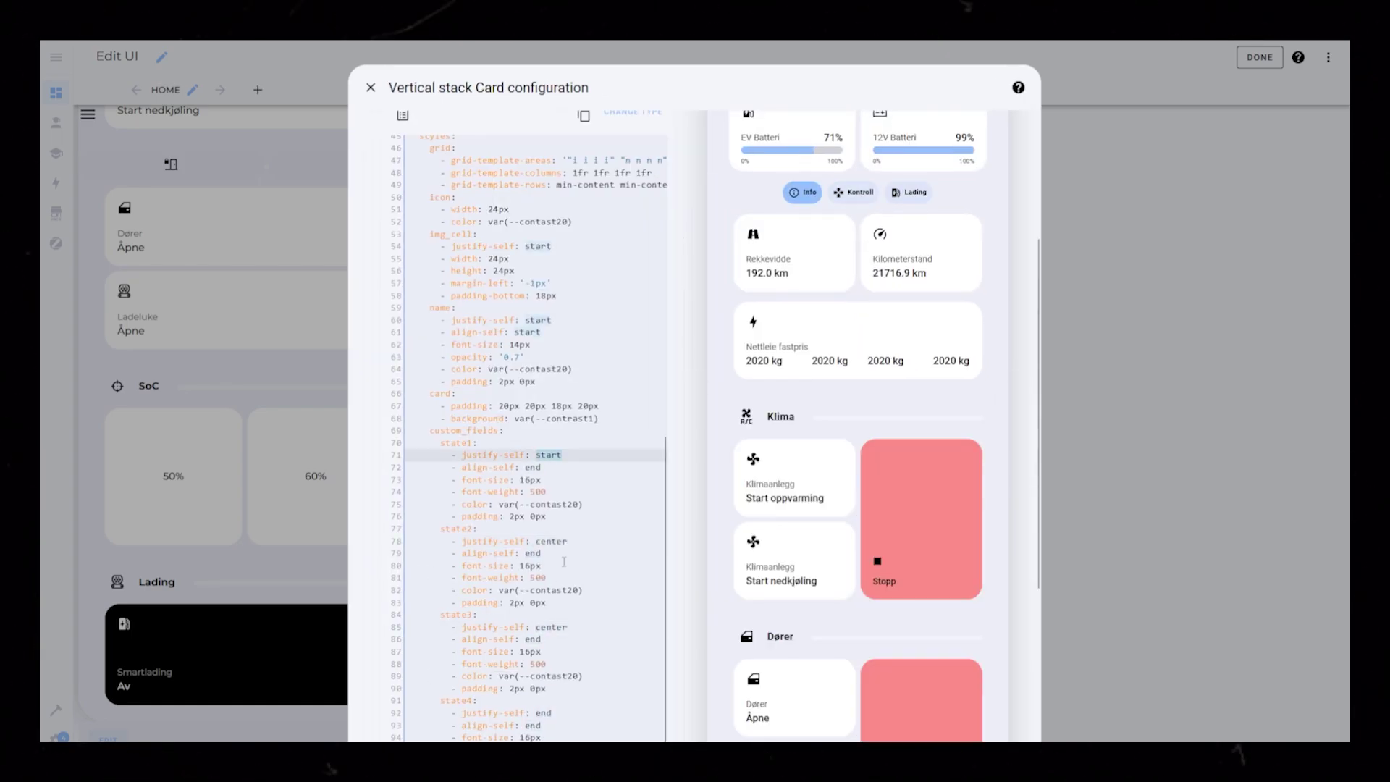
scroll(564, 507, up, 5)
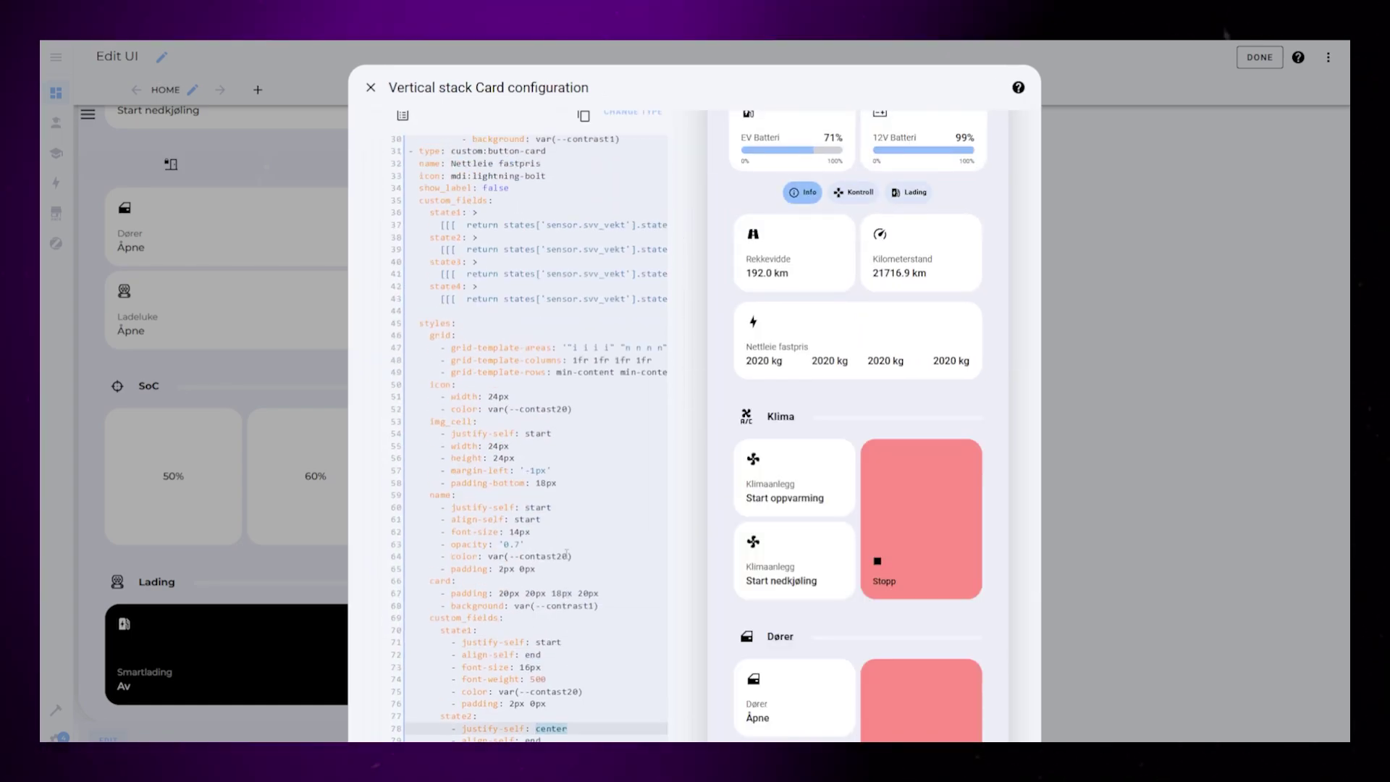
click(662, 299)
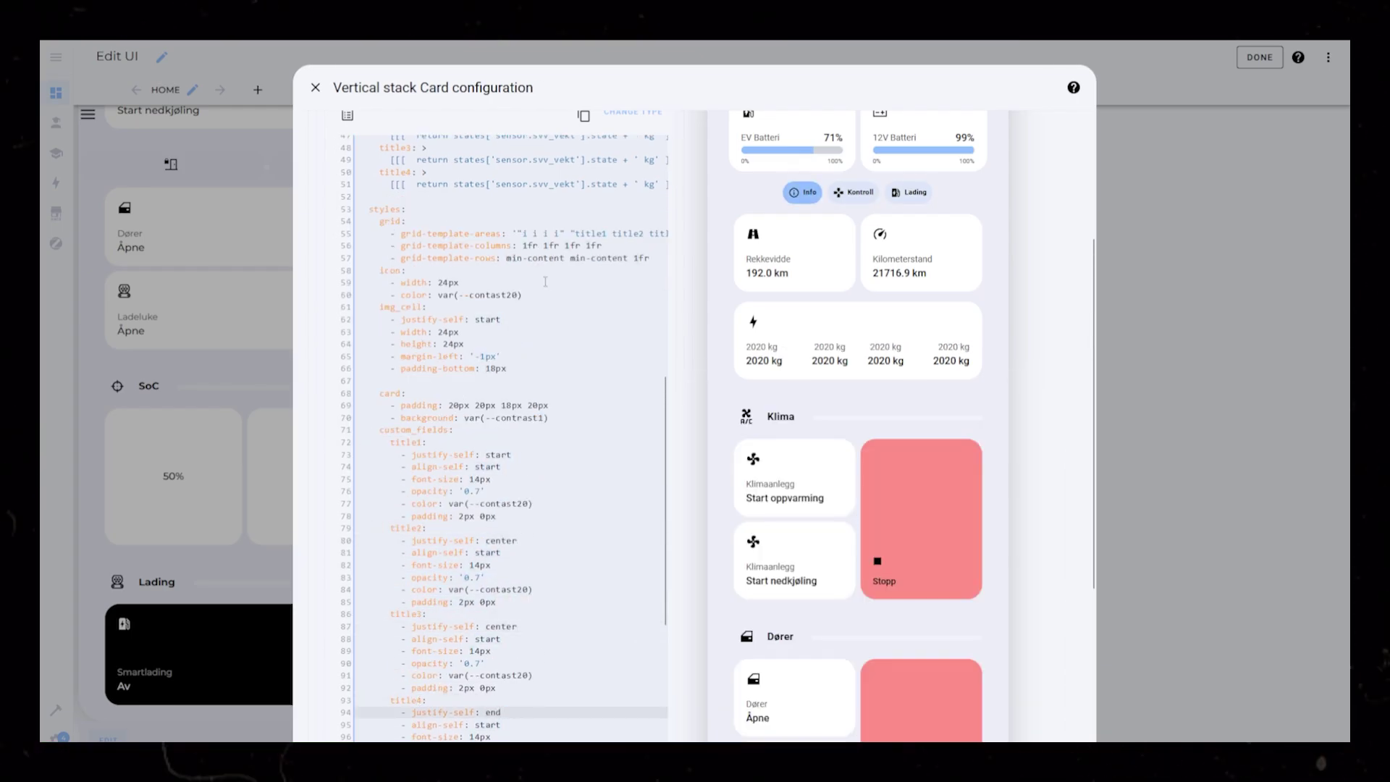
scroll(433, 364, up, 4)
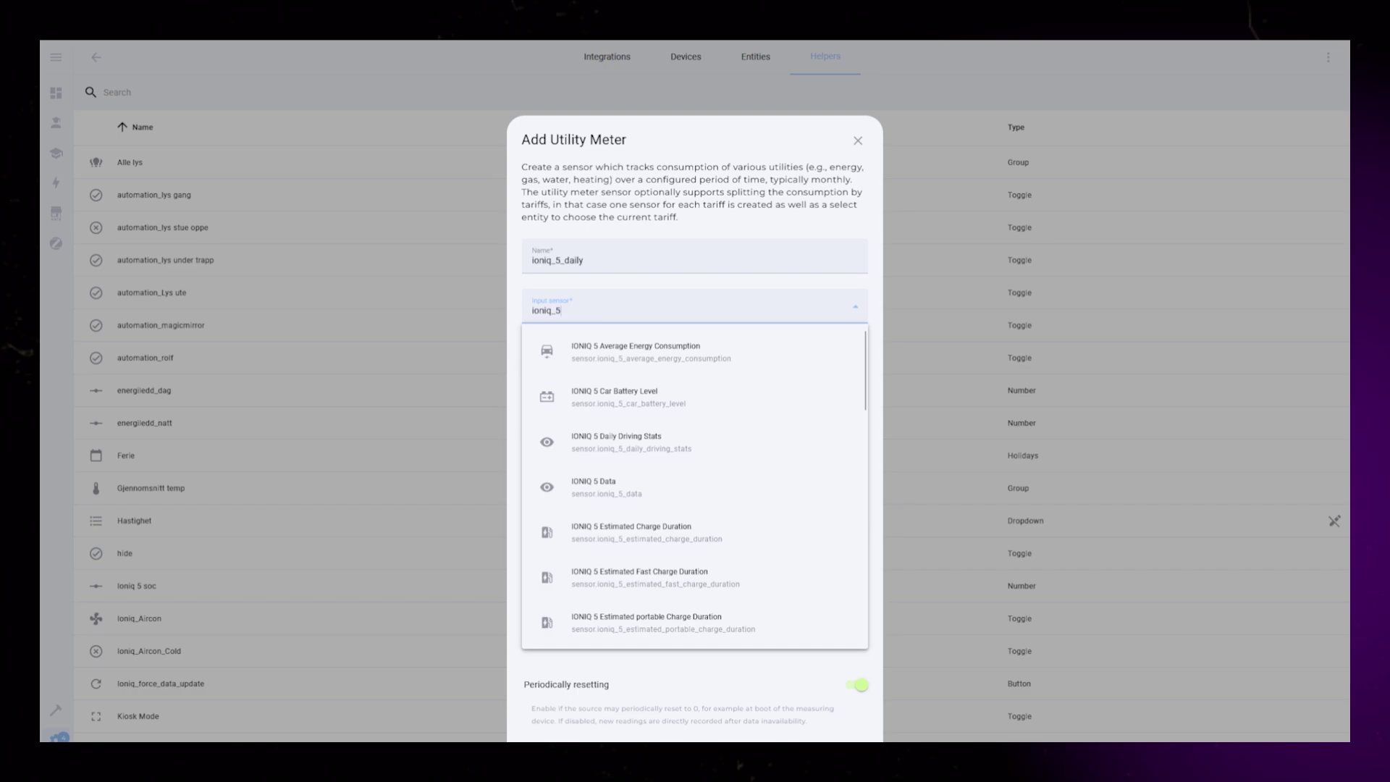
- Create the daily ioniq_5_daily utility meter using IONIQ 5 Odometer as input
click(660, 363)
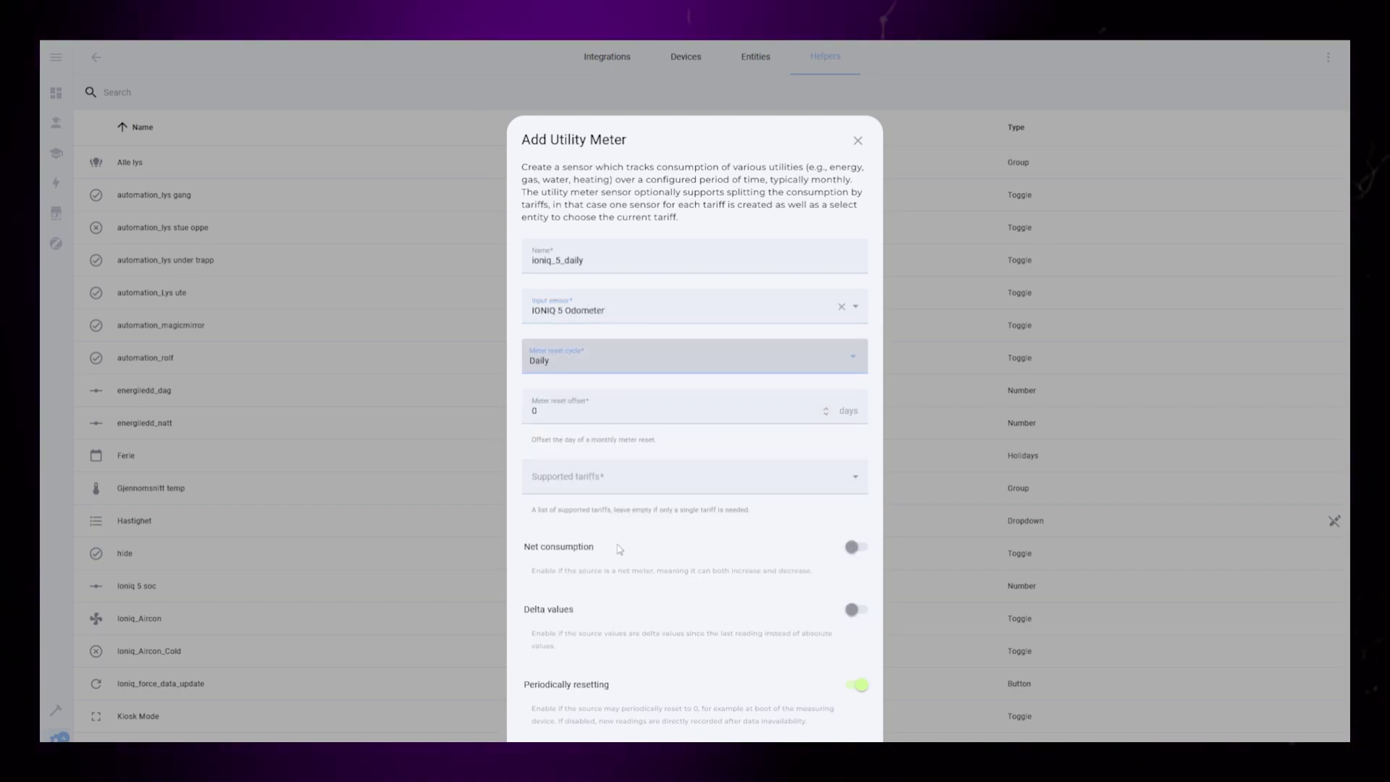
drag(564, 572, 594, 572)
drag(563, 634, 690, 711)
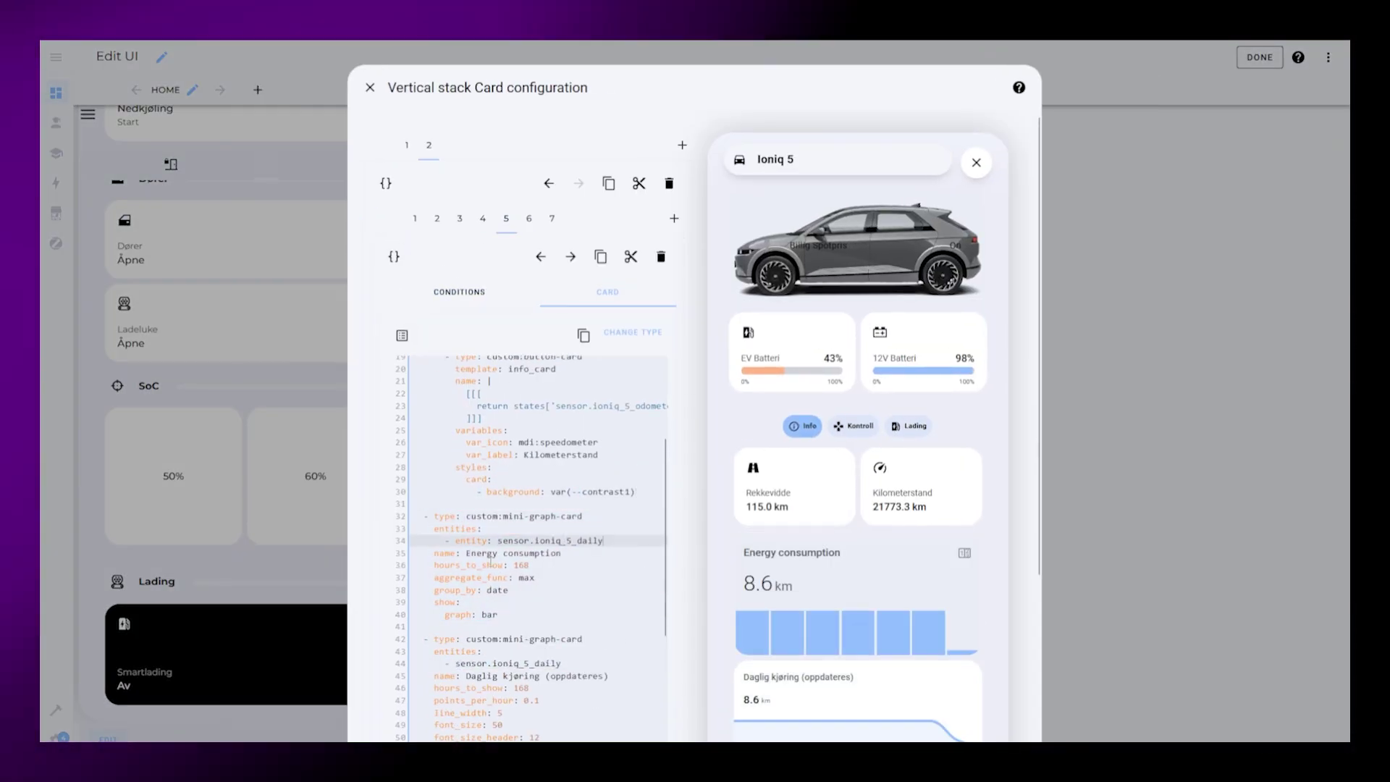
- Rename the mini-graph to Daglig kjøring and delete the duplicate graph card
text(Daglig kjøring)
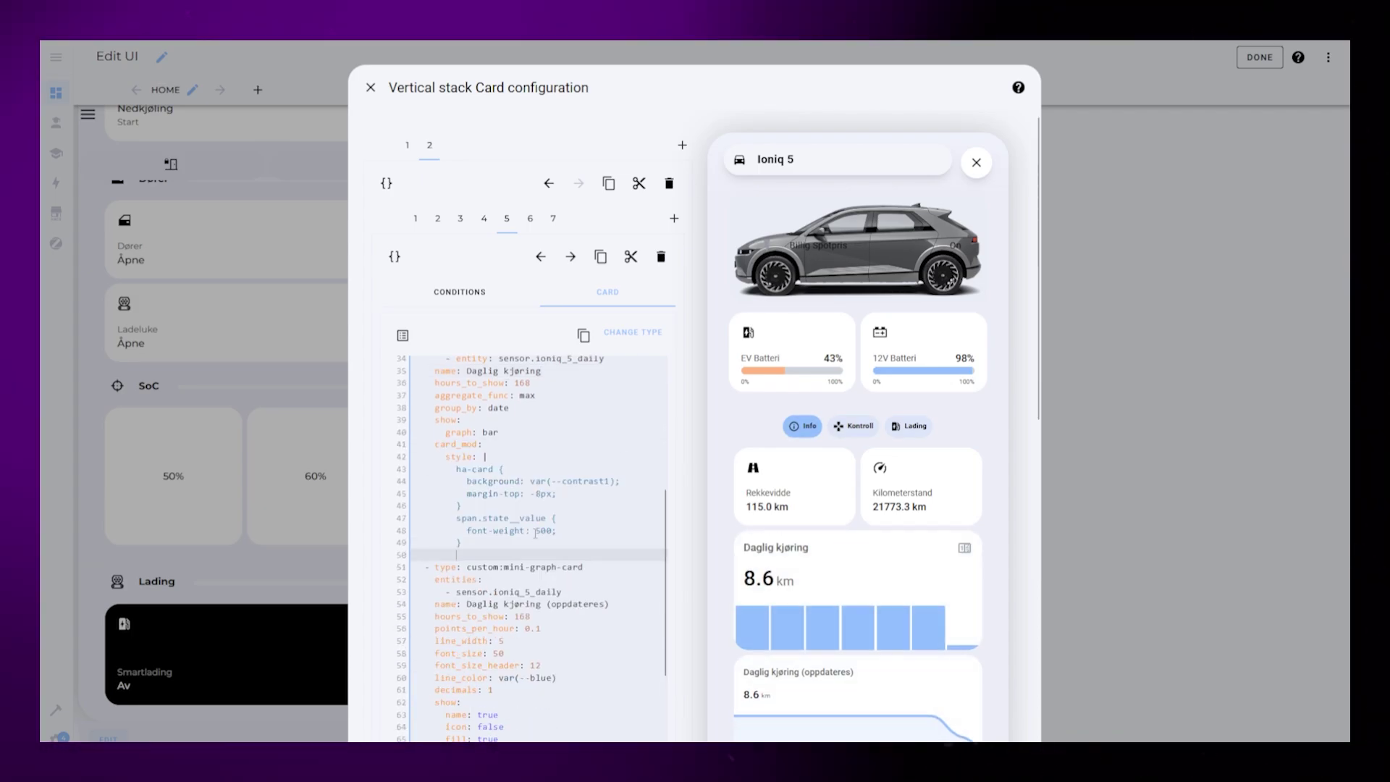
text(false)
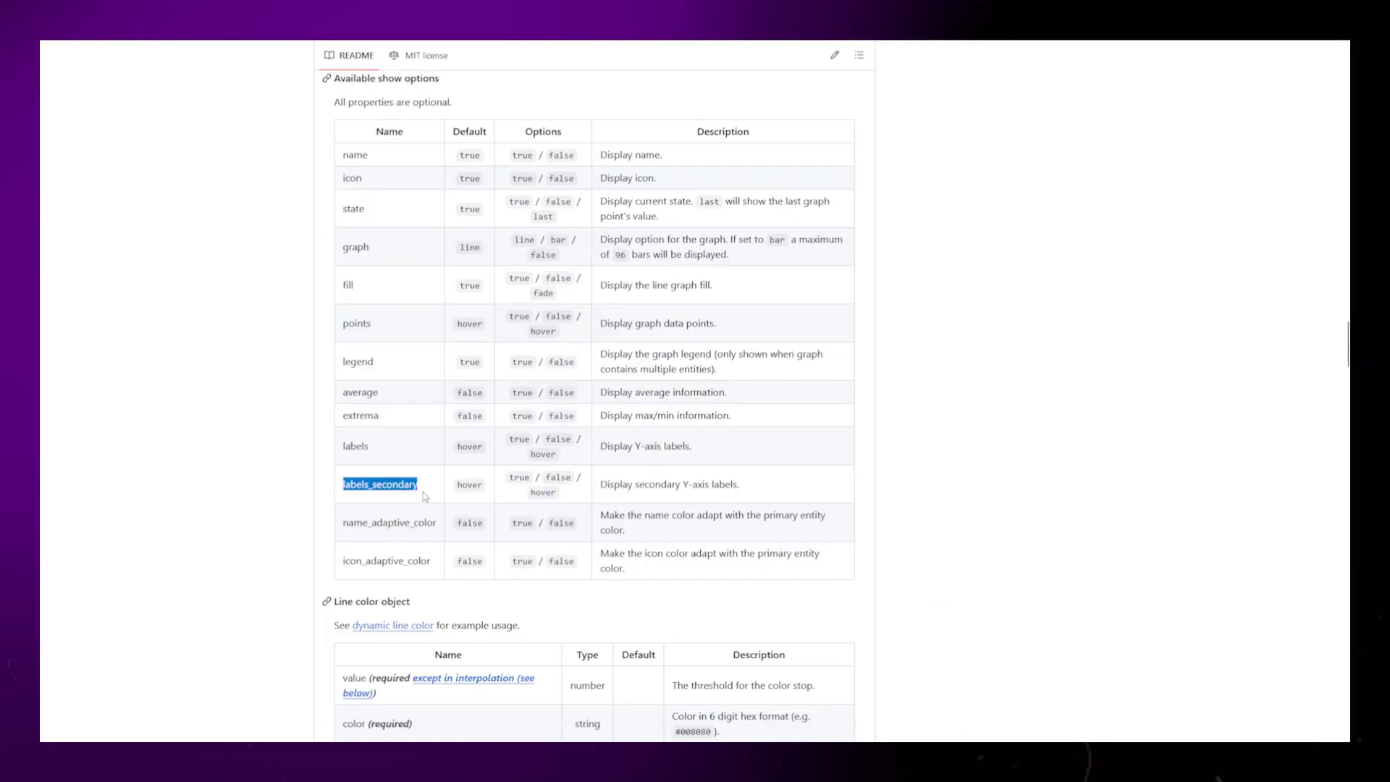
scroll(297, 541, down, 15)
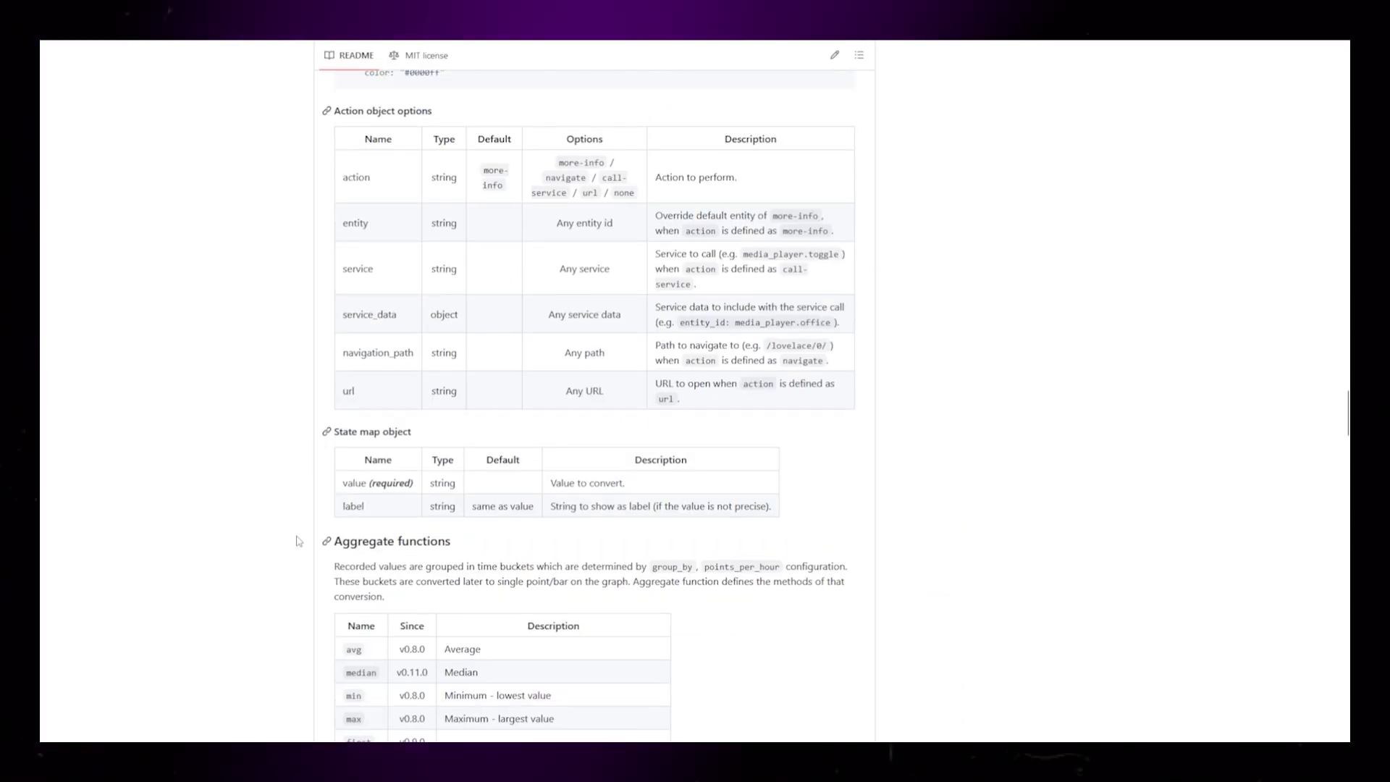
scroll(297, 540, down, 10)
scroll(297, 541, down, 5)
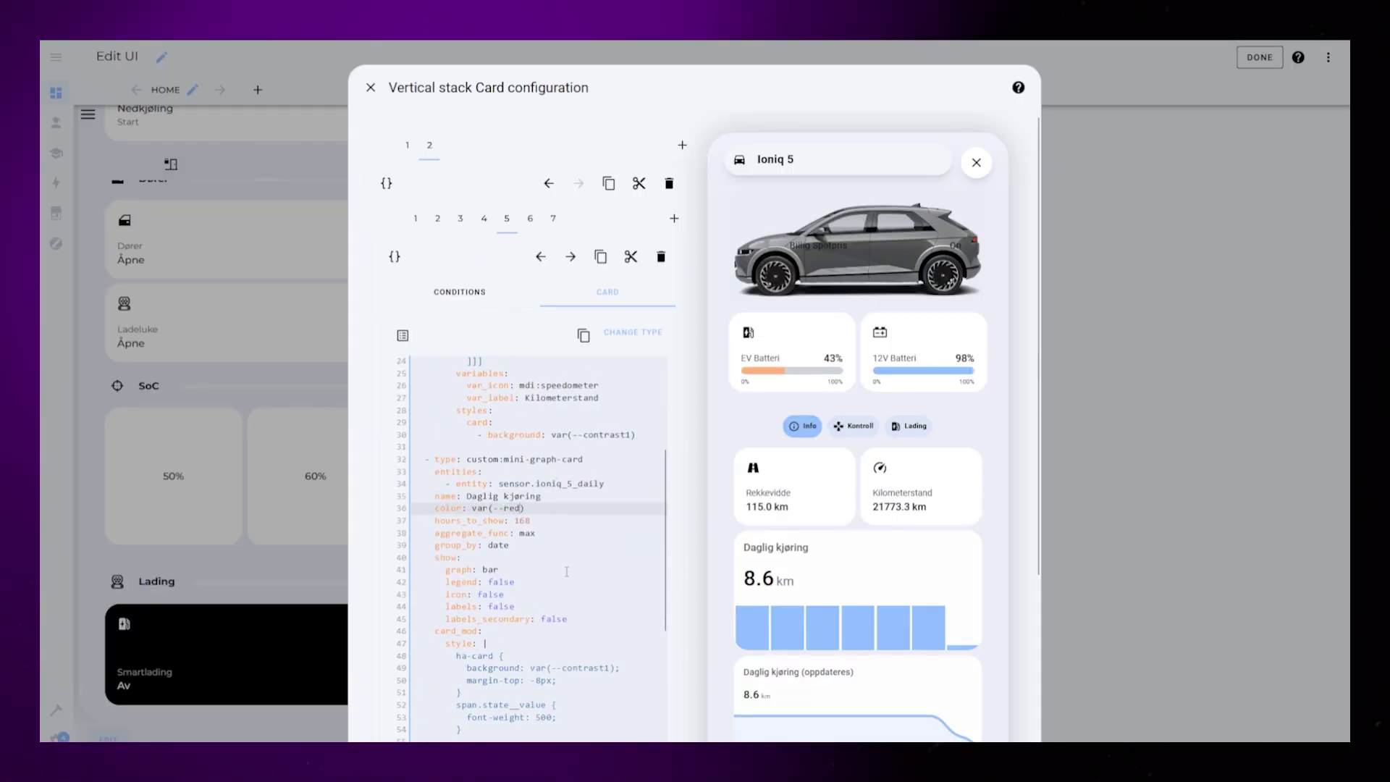
key(Delete)
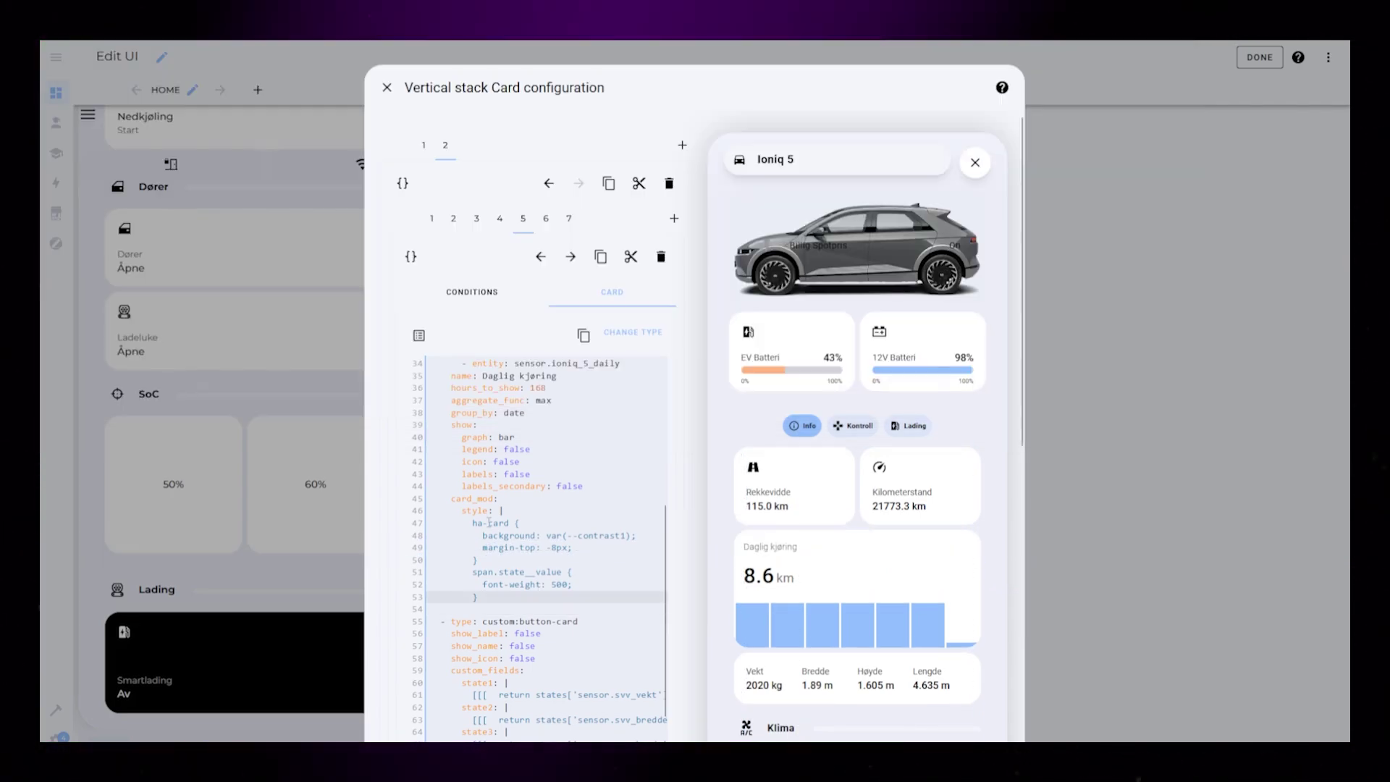
- Add card_mod CSS for the graph's header text and drop the larger value font size
key(ctrl+v)
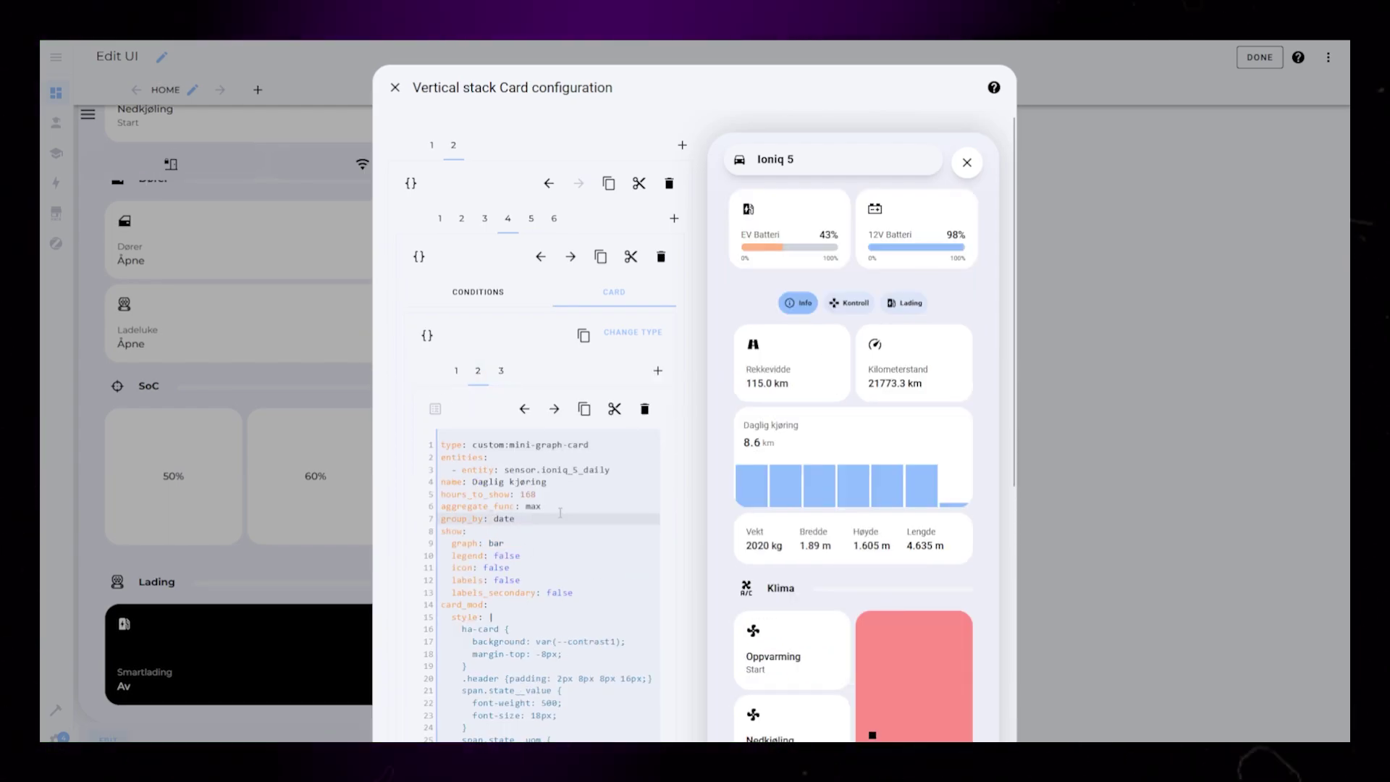
scroll(561, 656, down, 3)
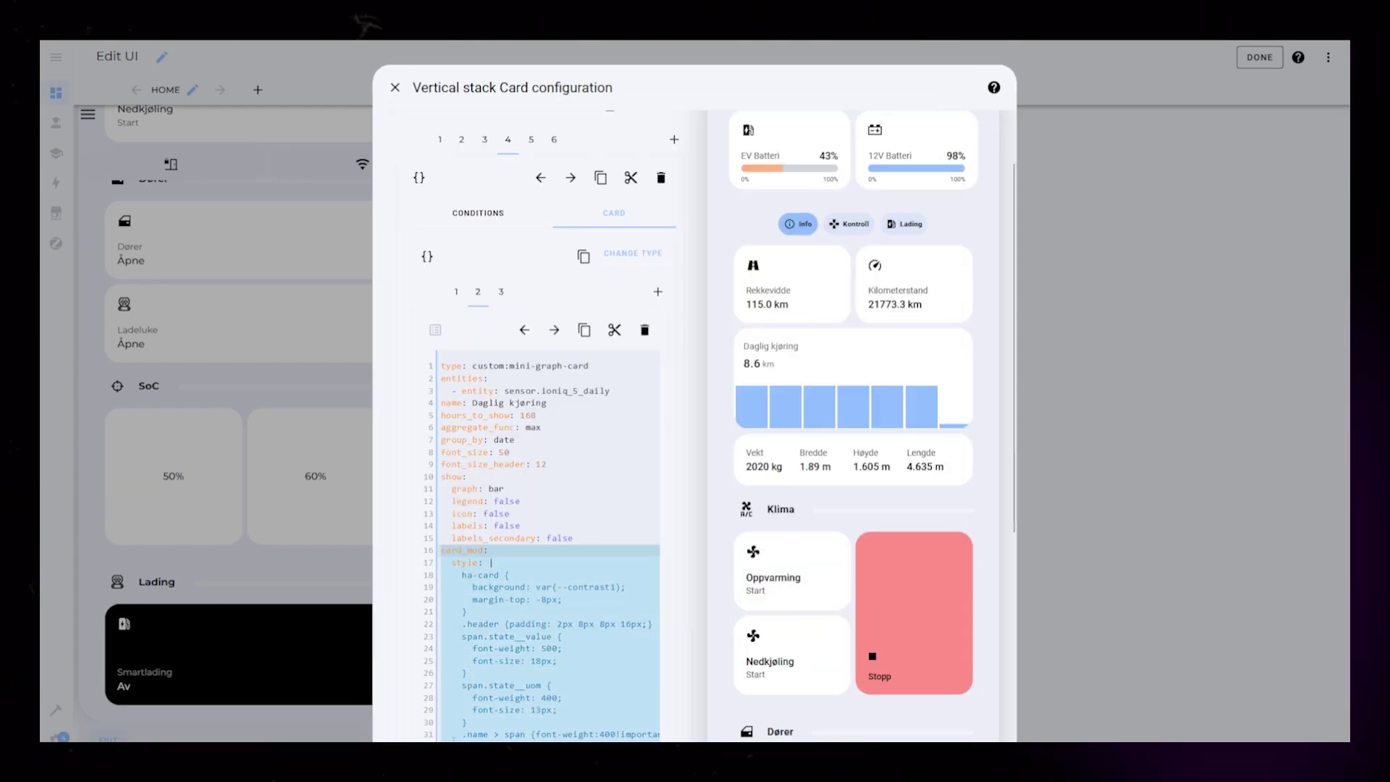
key(BackSpace)
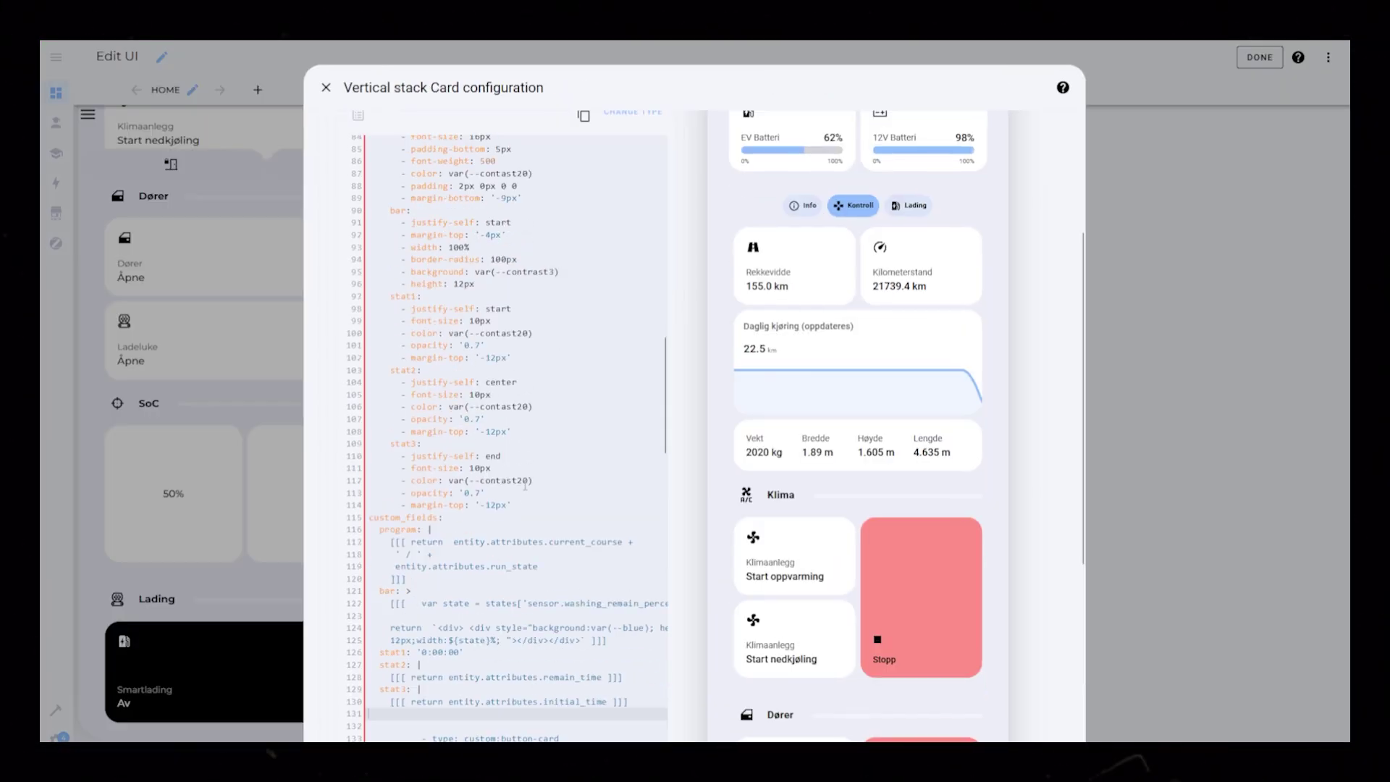
- Paste the washing-machine button-card code into the Klima grid
drag(369, 236, 435, 734)
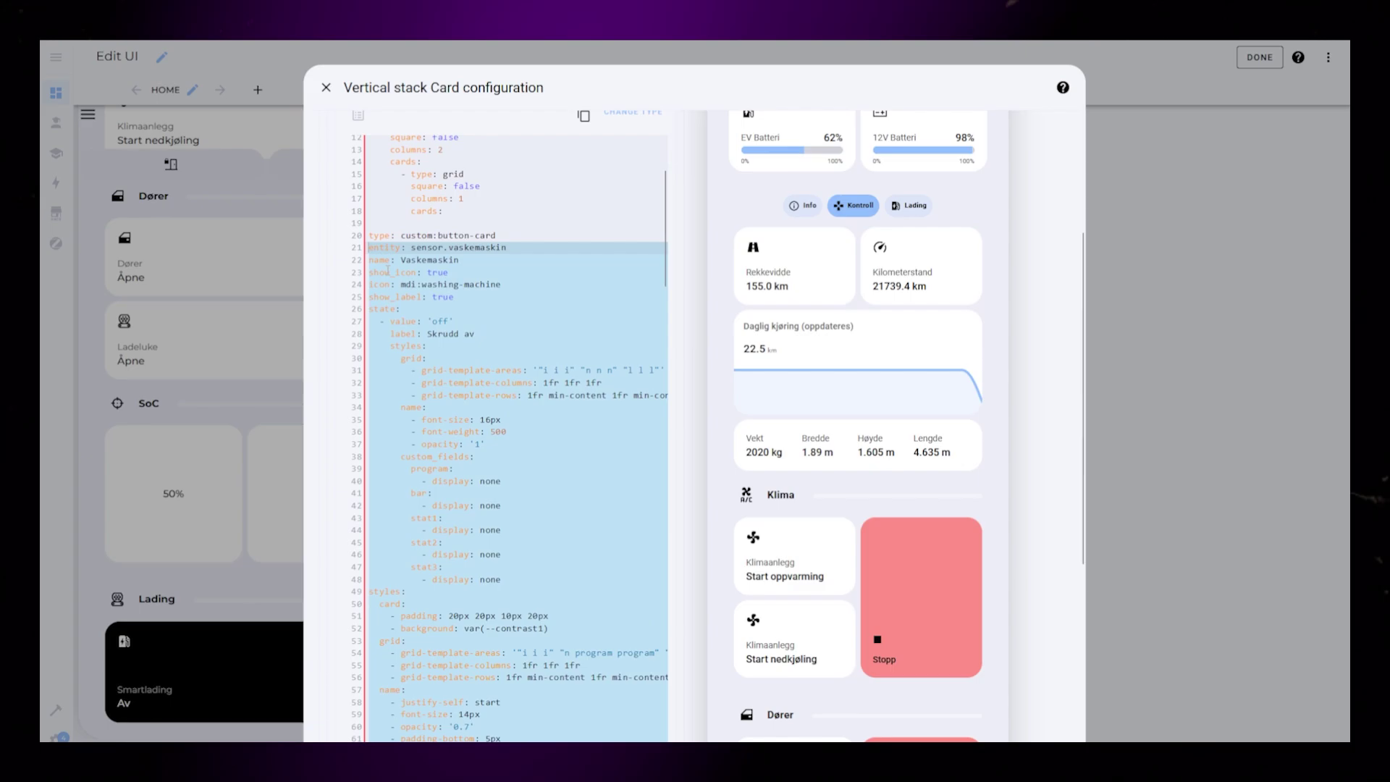
key(ctrl+v)
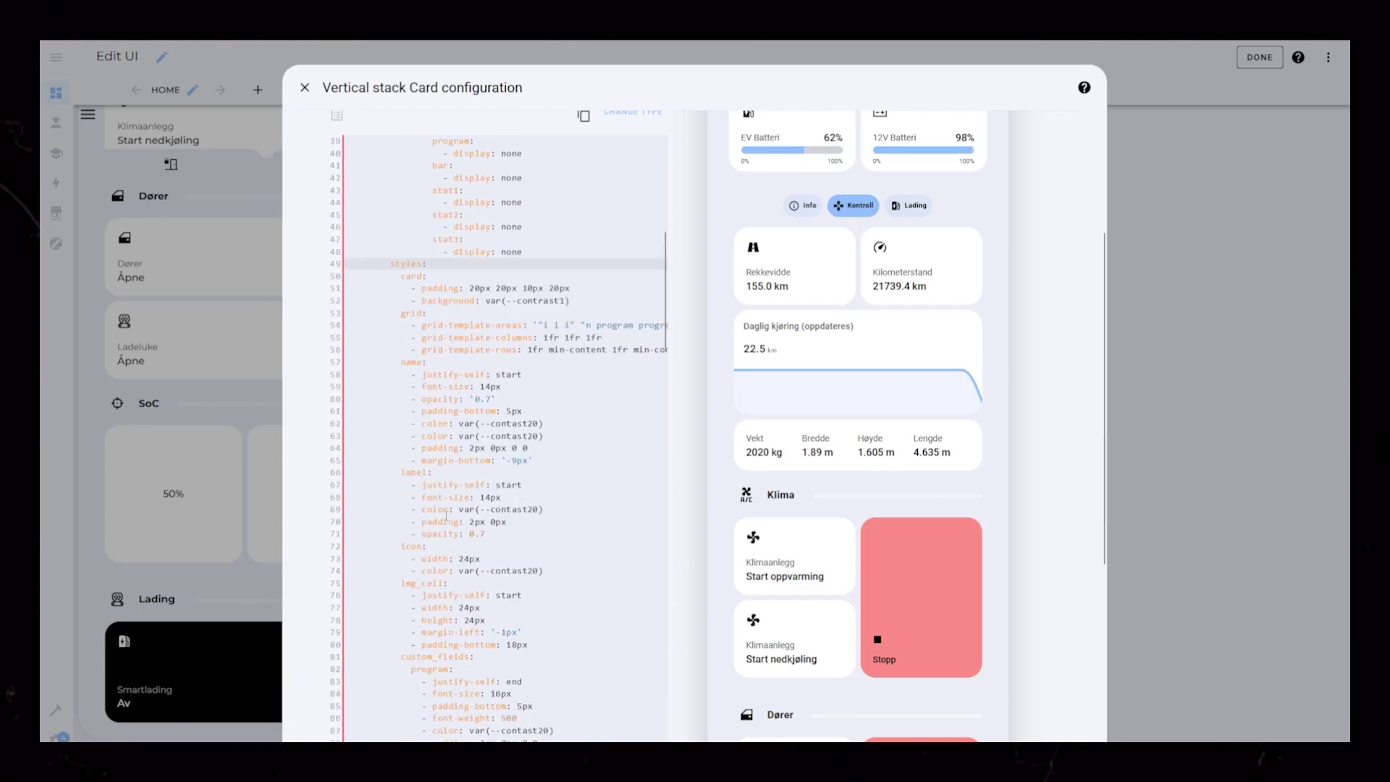
key(ctrl+z)
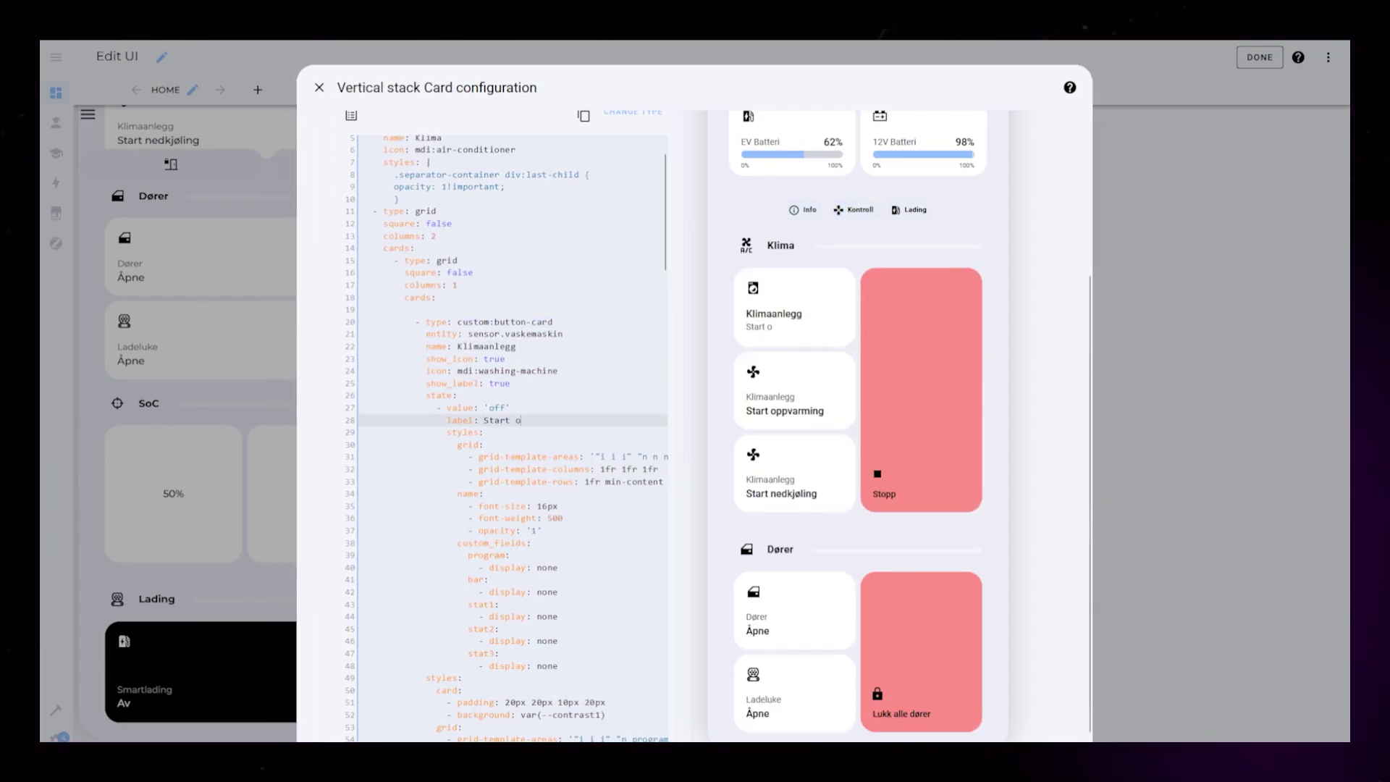
scroll(506, 471, down, 5)
scroll(526, 522, up, 5)
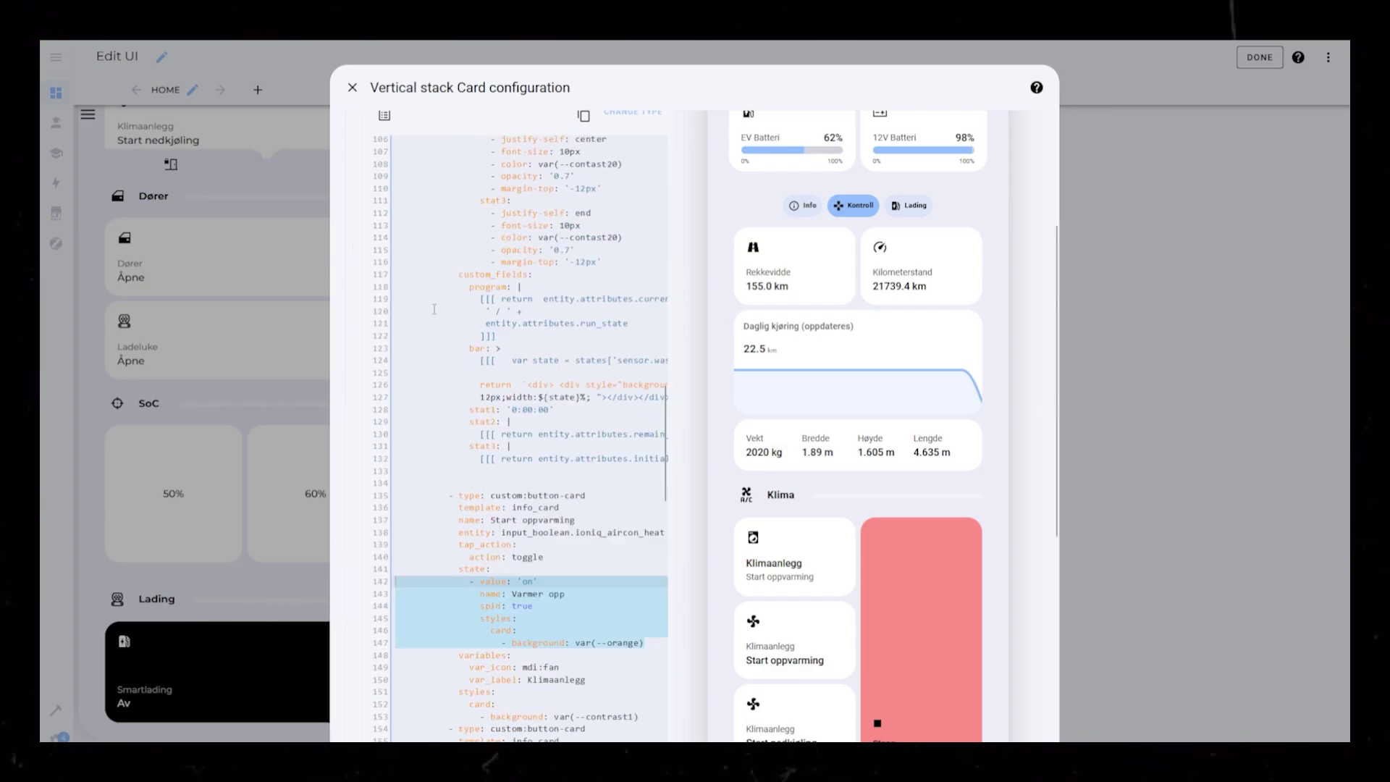
- Make it an Oppvarming card with toggle action and 10:00 timer fields, testing its off state
click(457, 376)
key(Return)
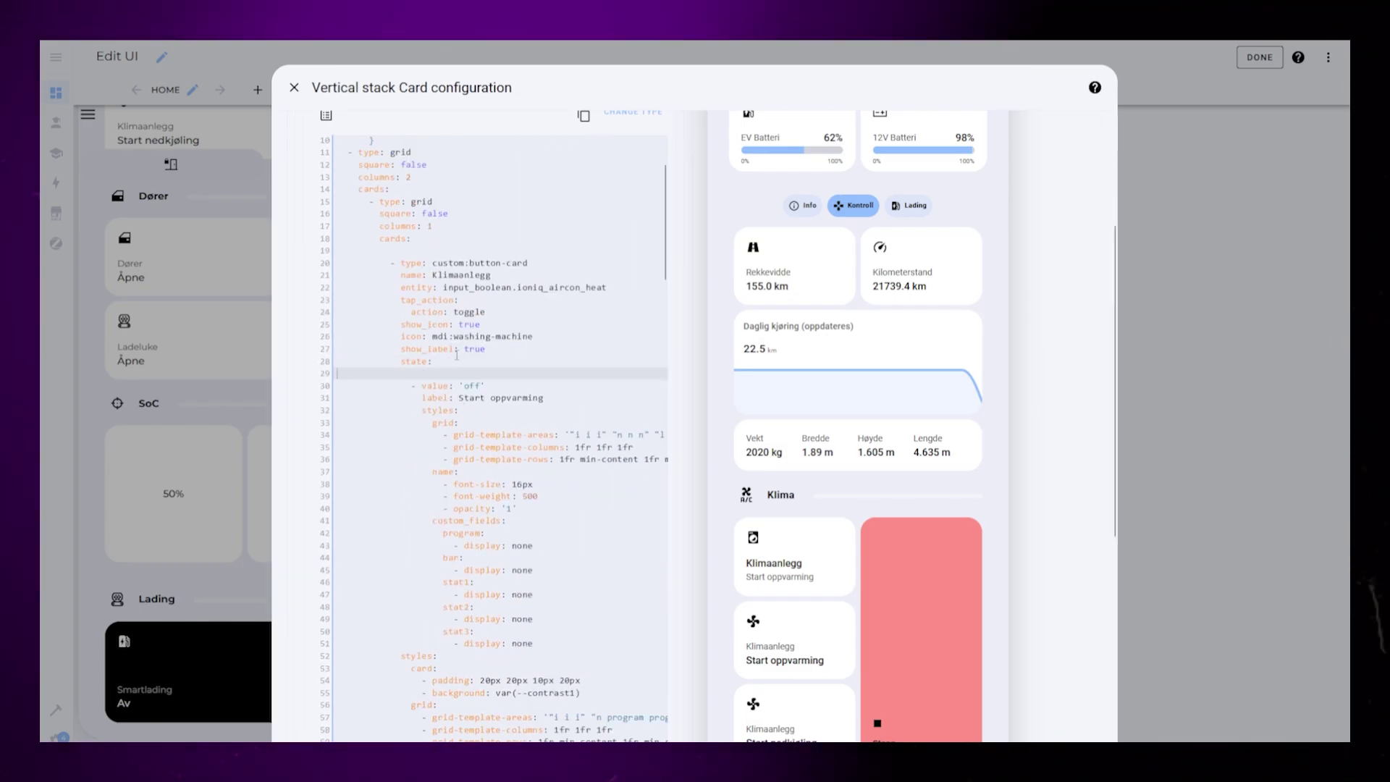
scroll(457, 356, down, 10)
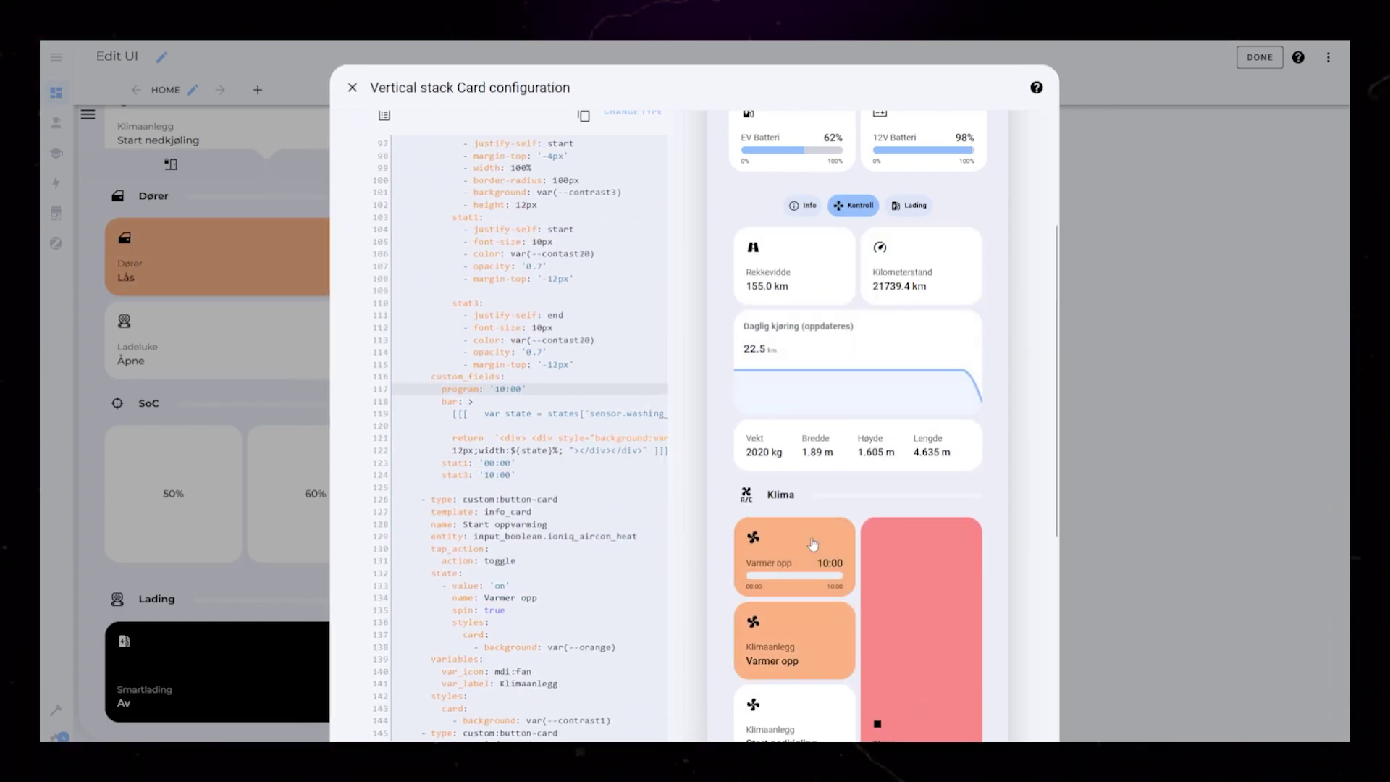
click(812, 544)
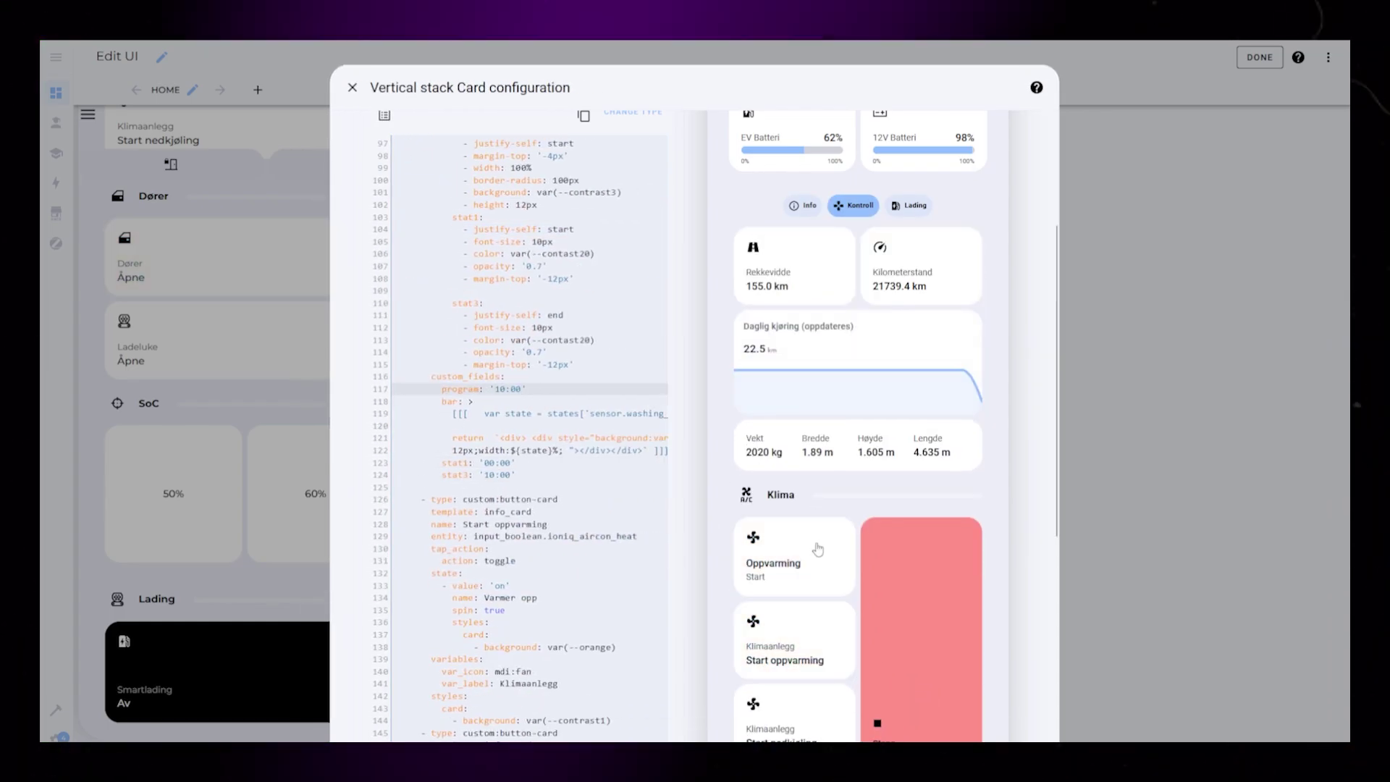
click(810, 541)
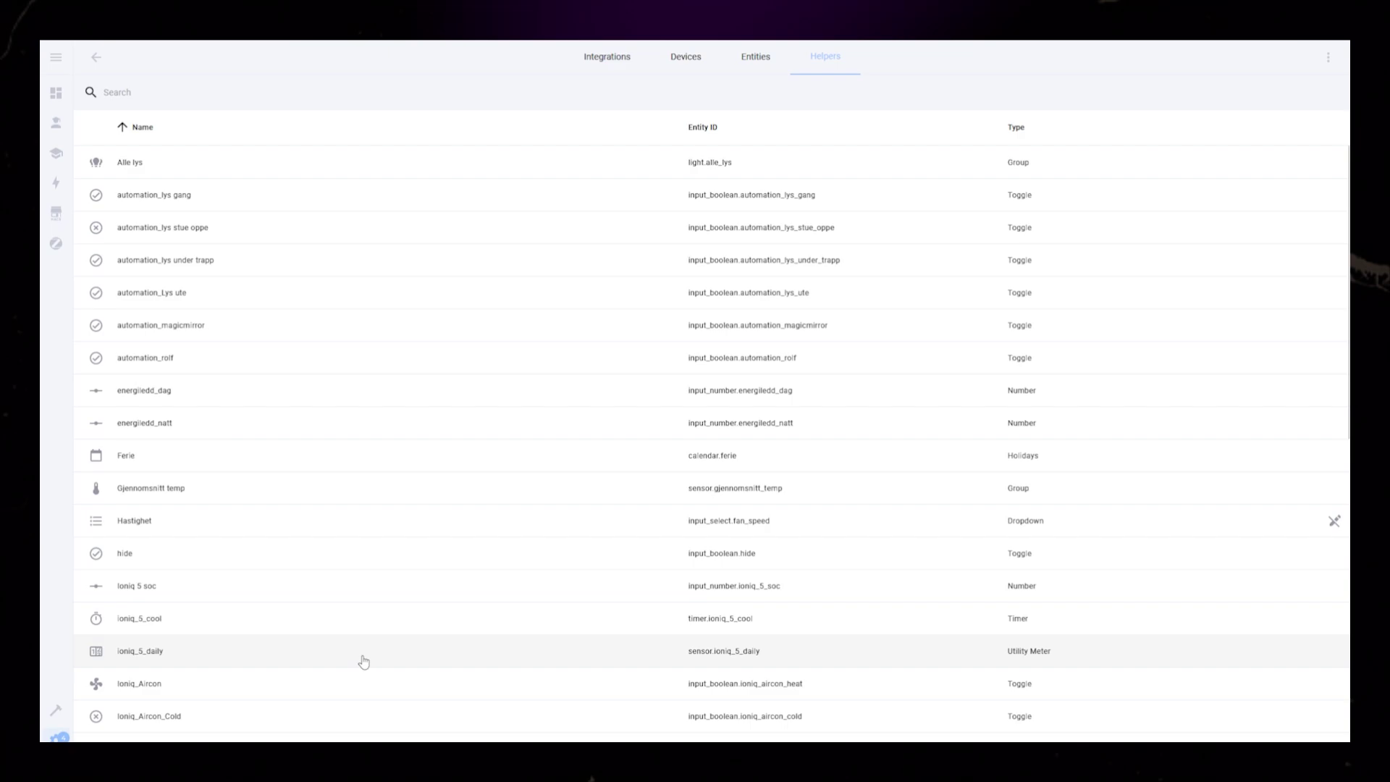
- Open the ioniq_5_cool timer's details and copy its entity ID
click(116, 620)
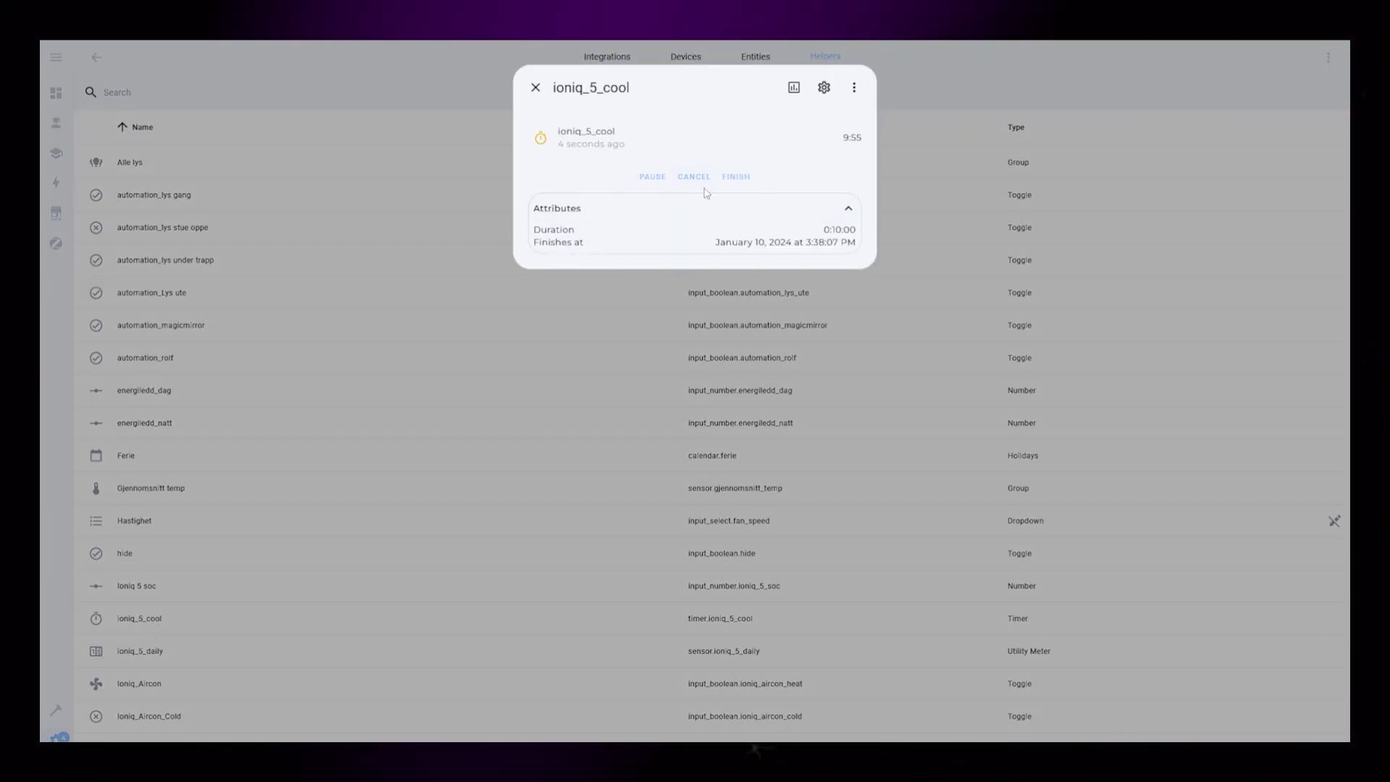
double_click(587, 131)
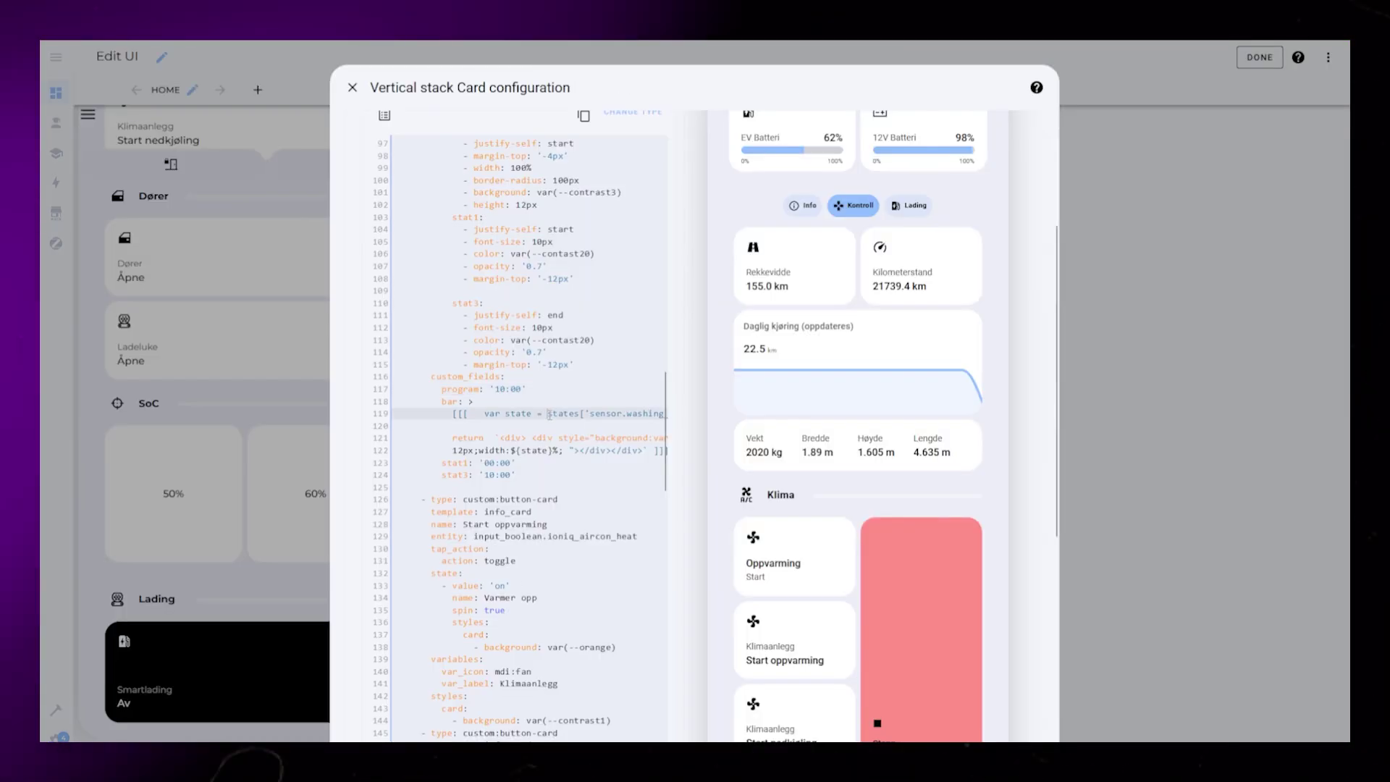
scroll(577, 400, up, 15)
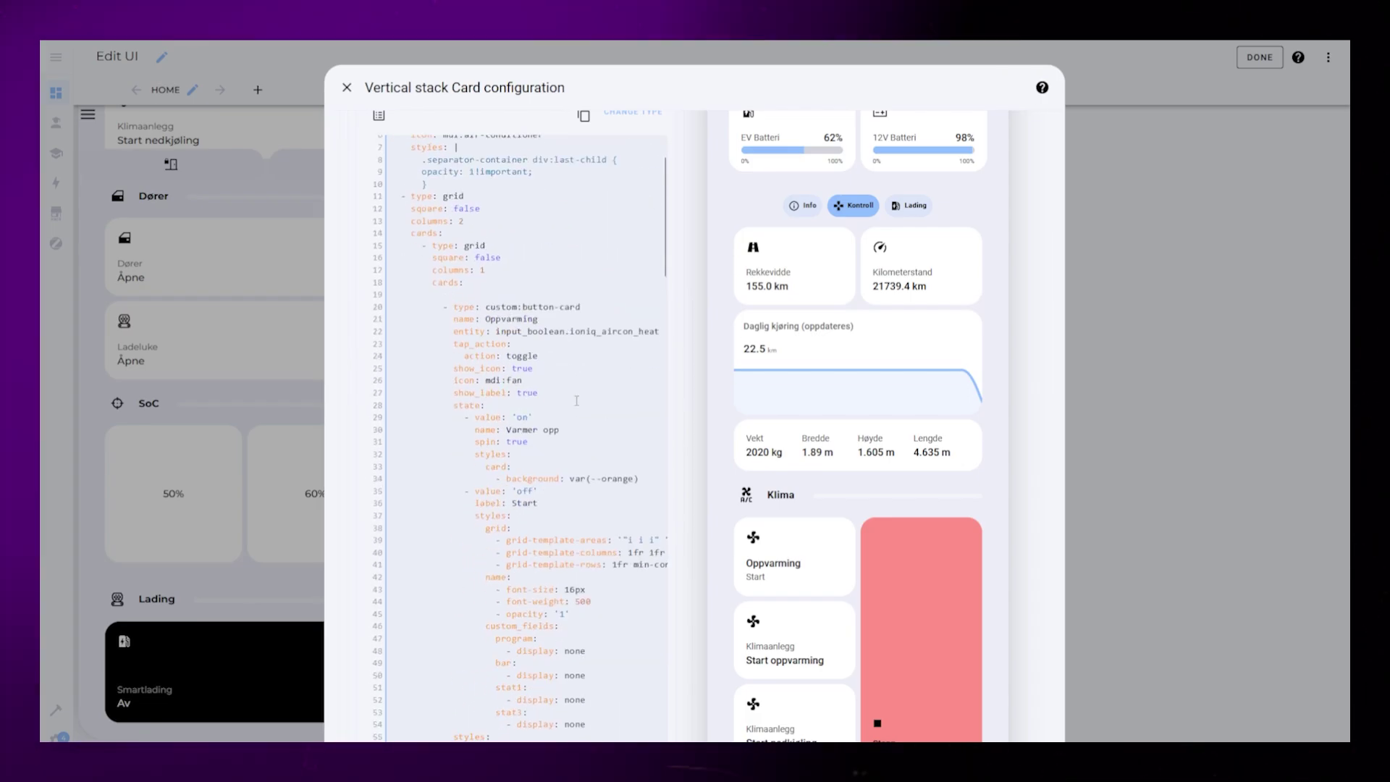
scroll(576, 400, down, 1)
scroll(612, 632, down, 12)
- Set the program field to return states['timer.ioniq_5_cool'].state and indent the tap_action block
click(516, 580)
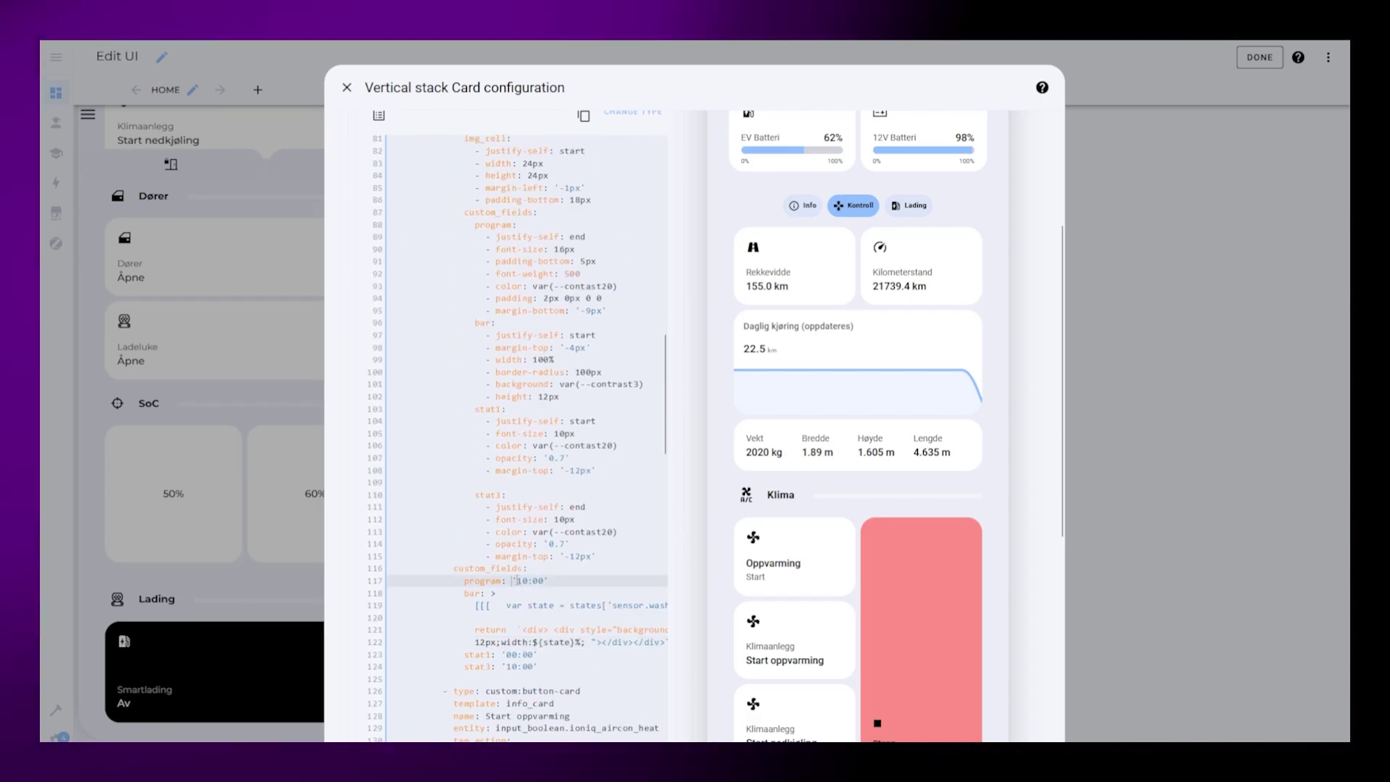
key(ctrl+v)
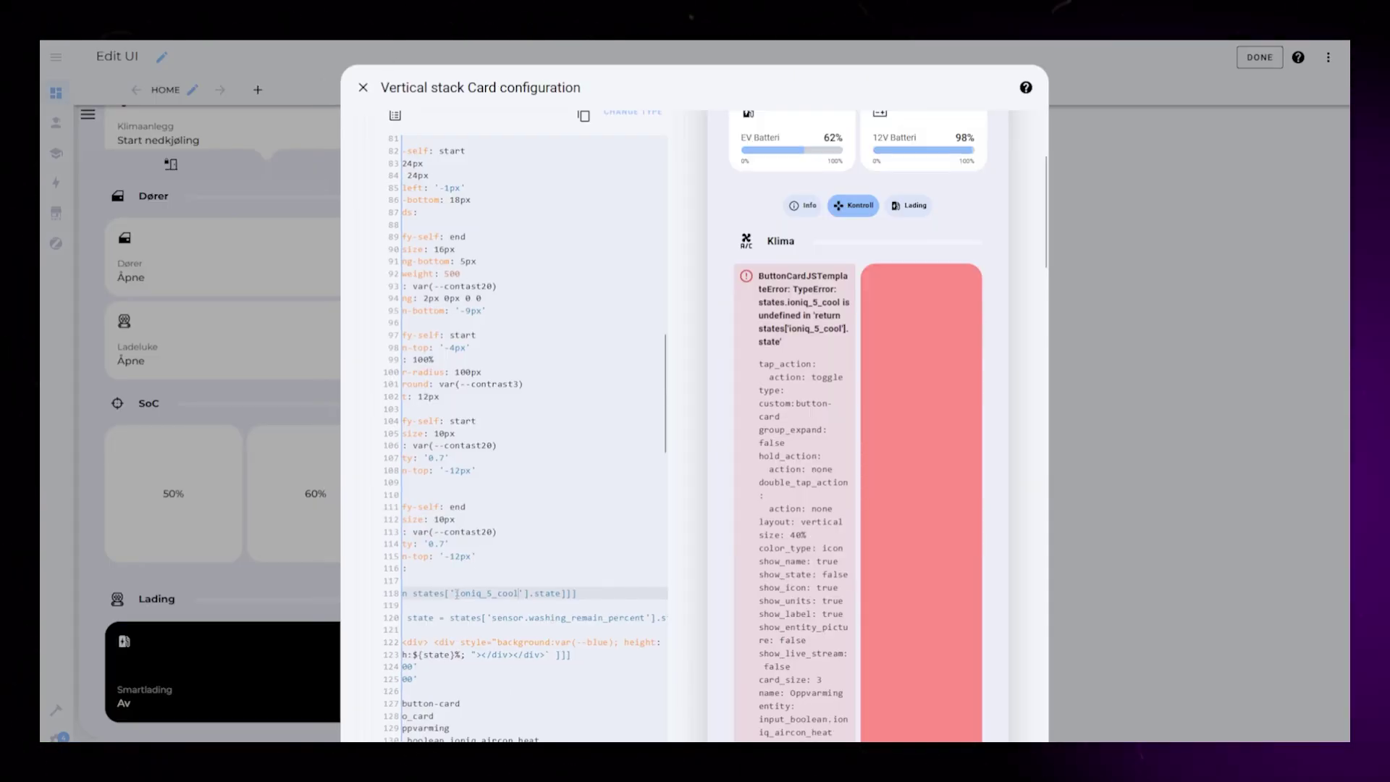
text(timer.ioniq_5_cool)
drag(443, 593, 347, 596)
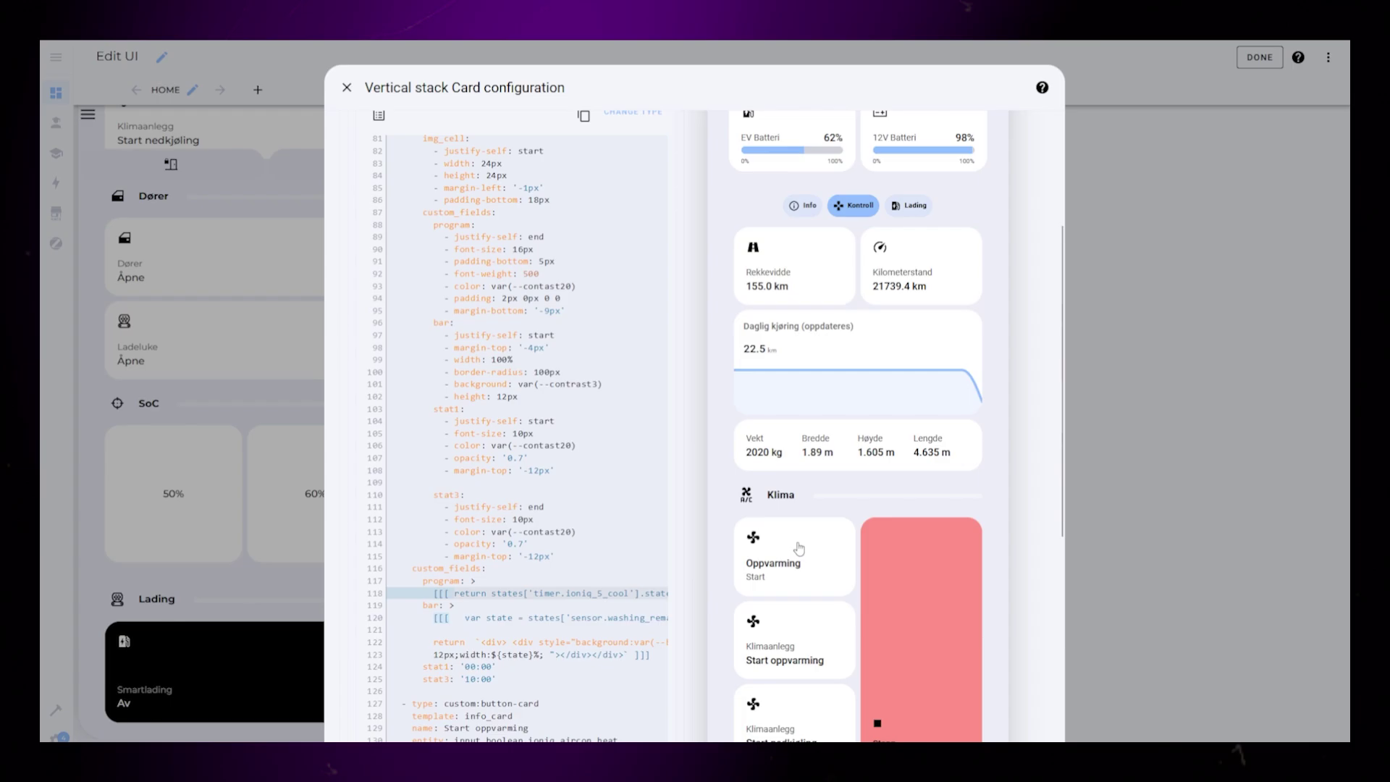
scroll(575, 618, up, 15)
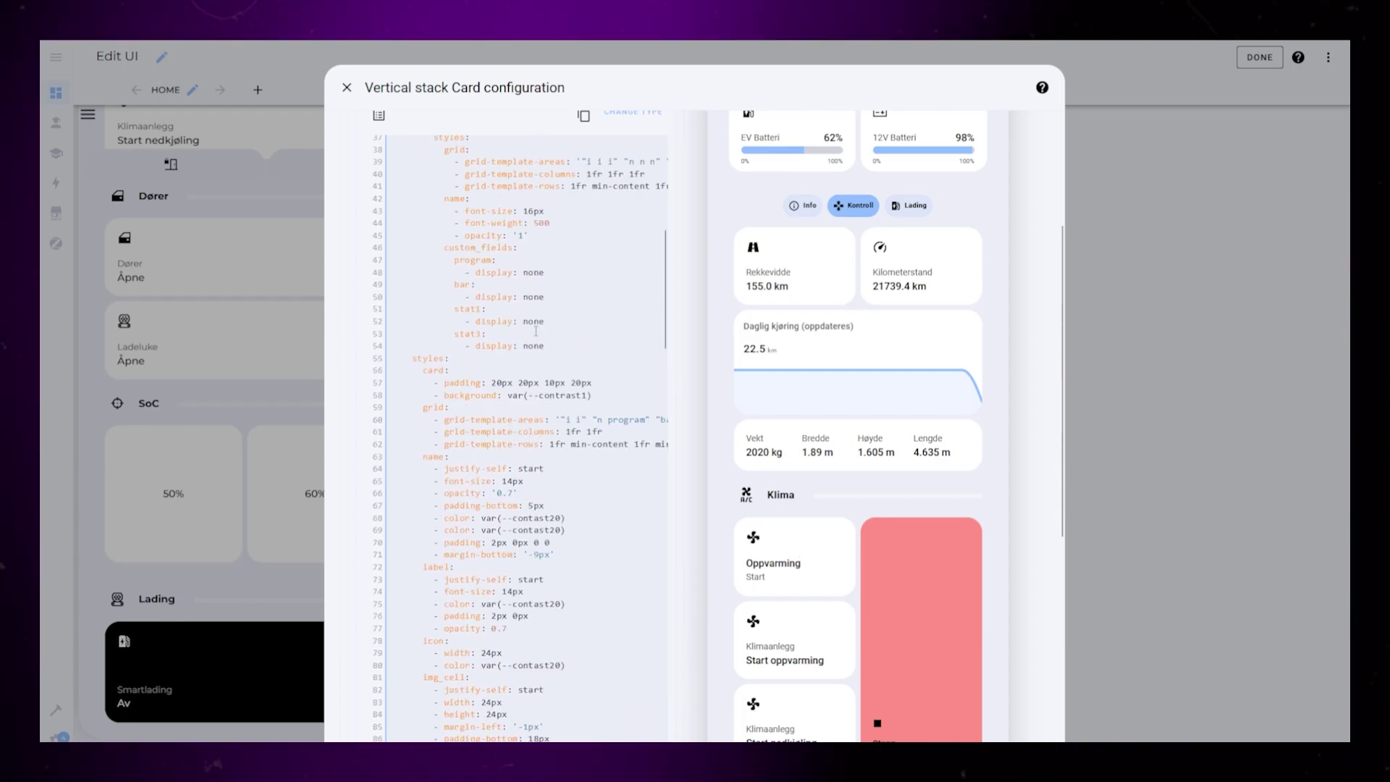
drag(391, 288, 580, 362)
key(Tab)
key(Tab)
key(Tab)
key(Tab)
key(Tab)
key(Tab)
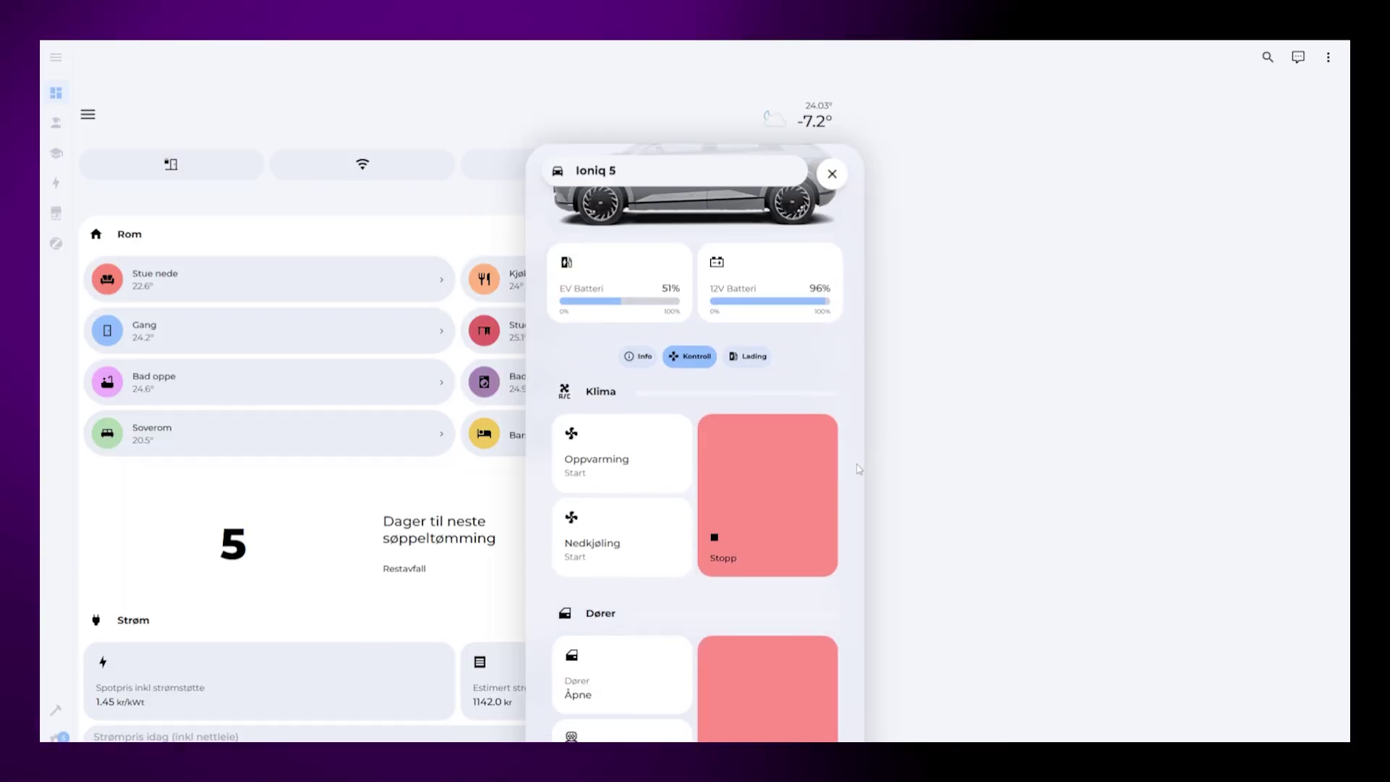
- Check the popup's Info view and EV battery history, then stop all climate control
click(637, 454)
click(619, 380)
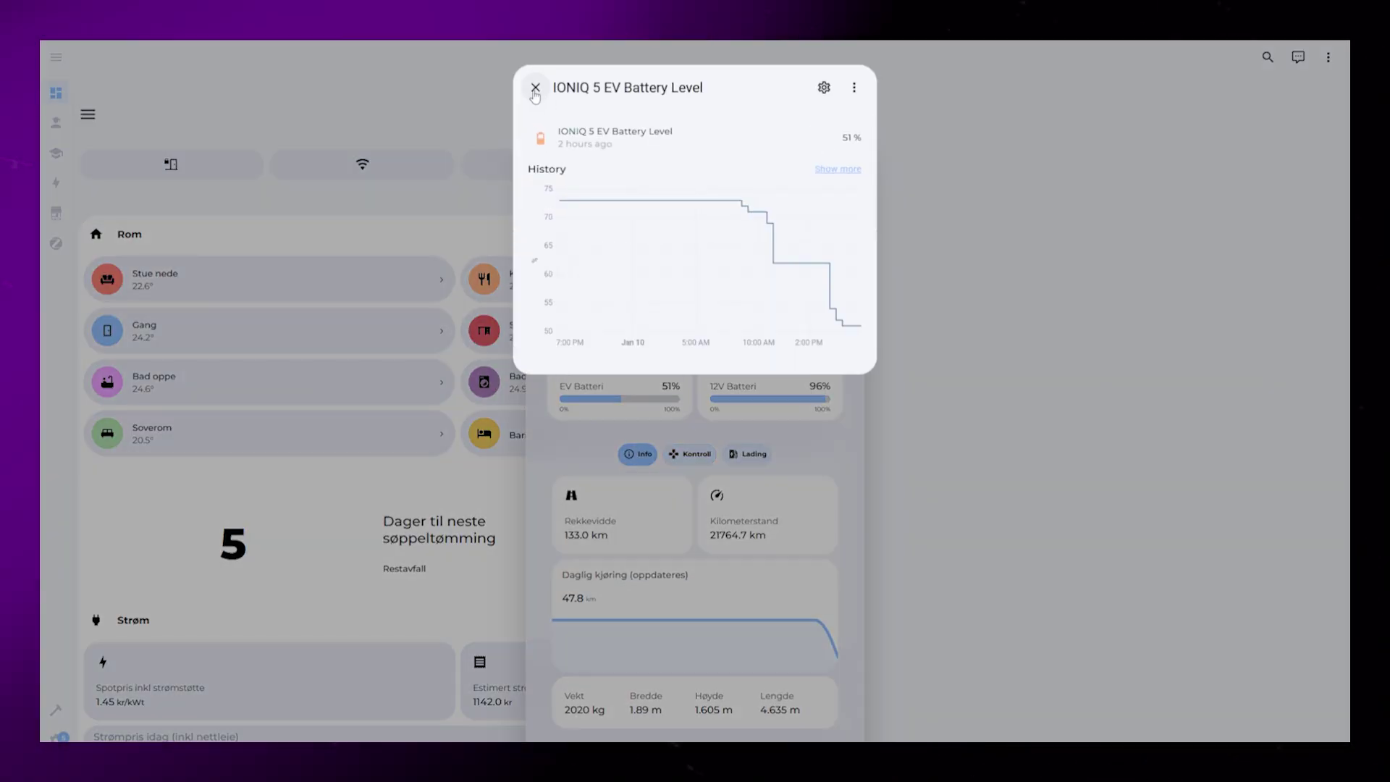
click(734, 435)
click(695, 456)
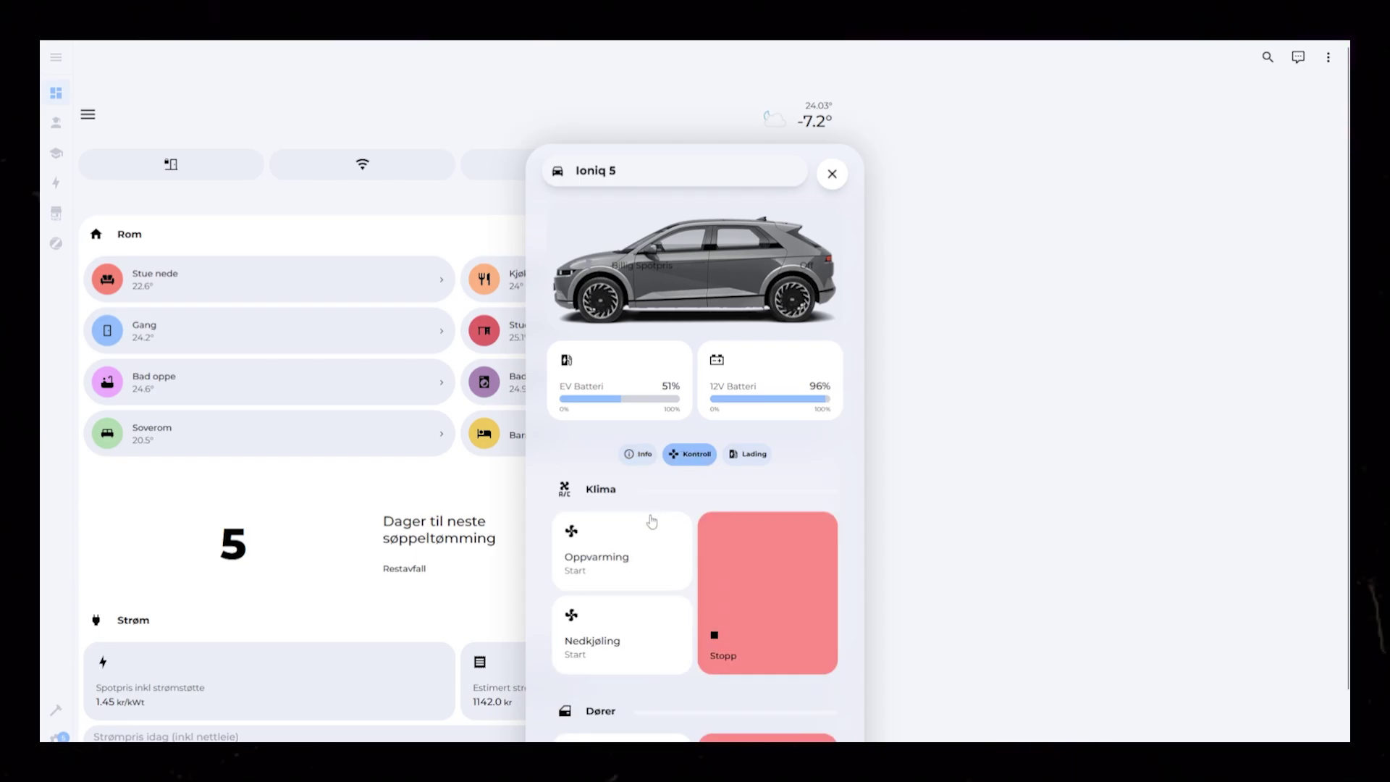
click(641, 621)
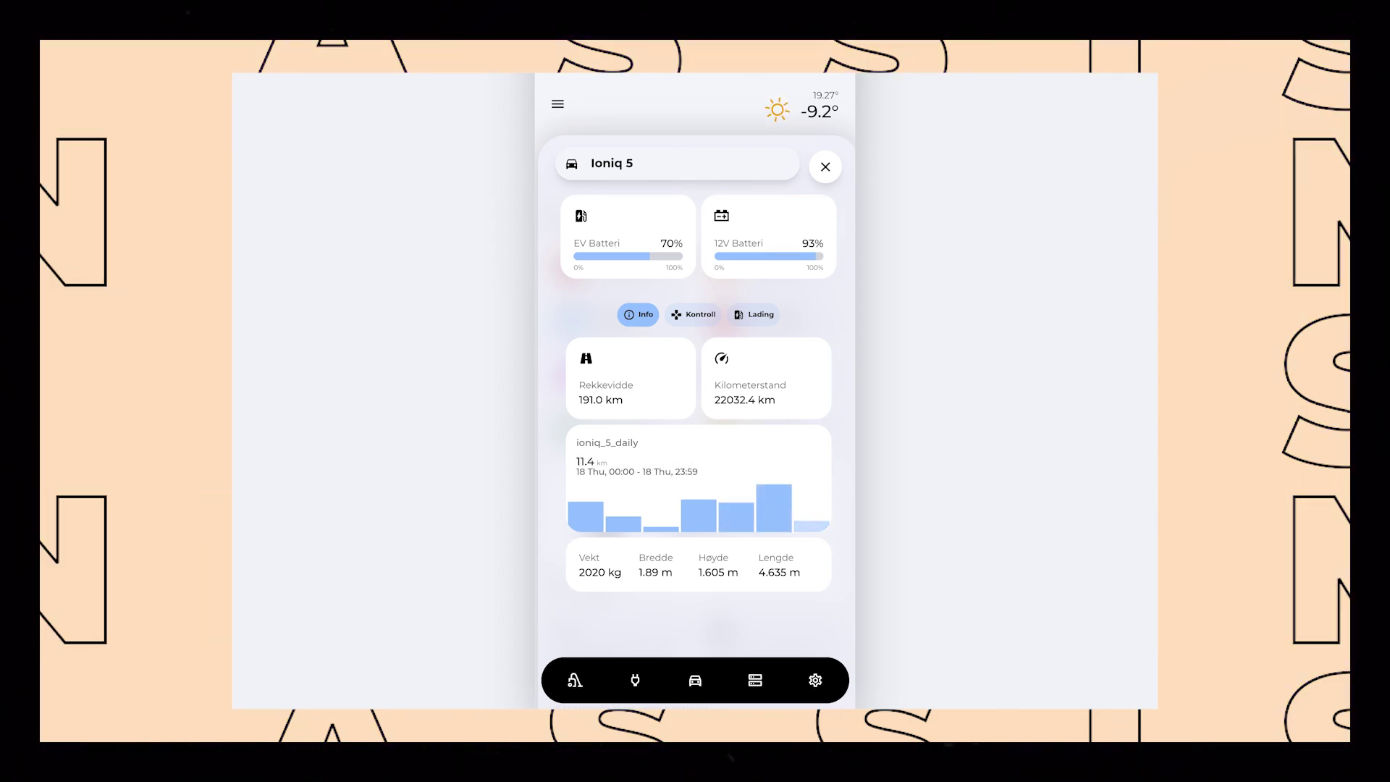
- Start and stop the Oppvarming and Nedkjøling timers, then view the Lading and Info tabs
click(692, 314)
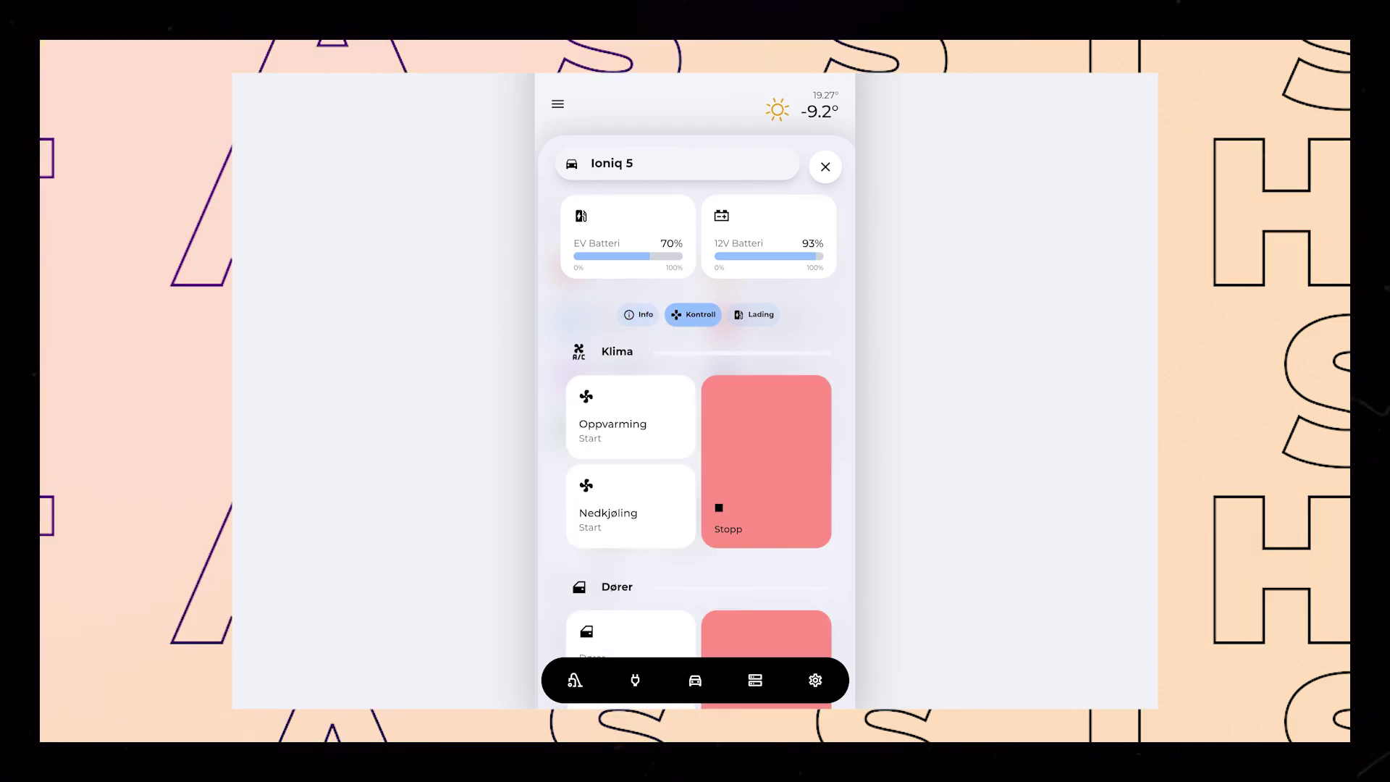
scroll(695, 434, down, 2)
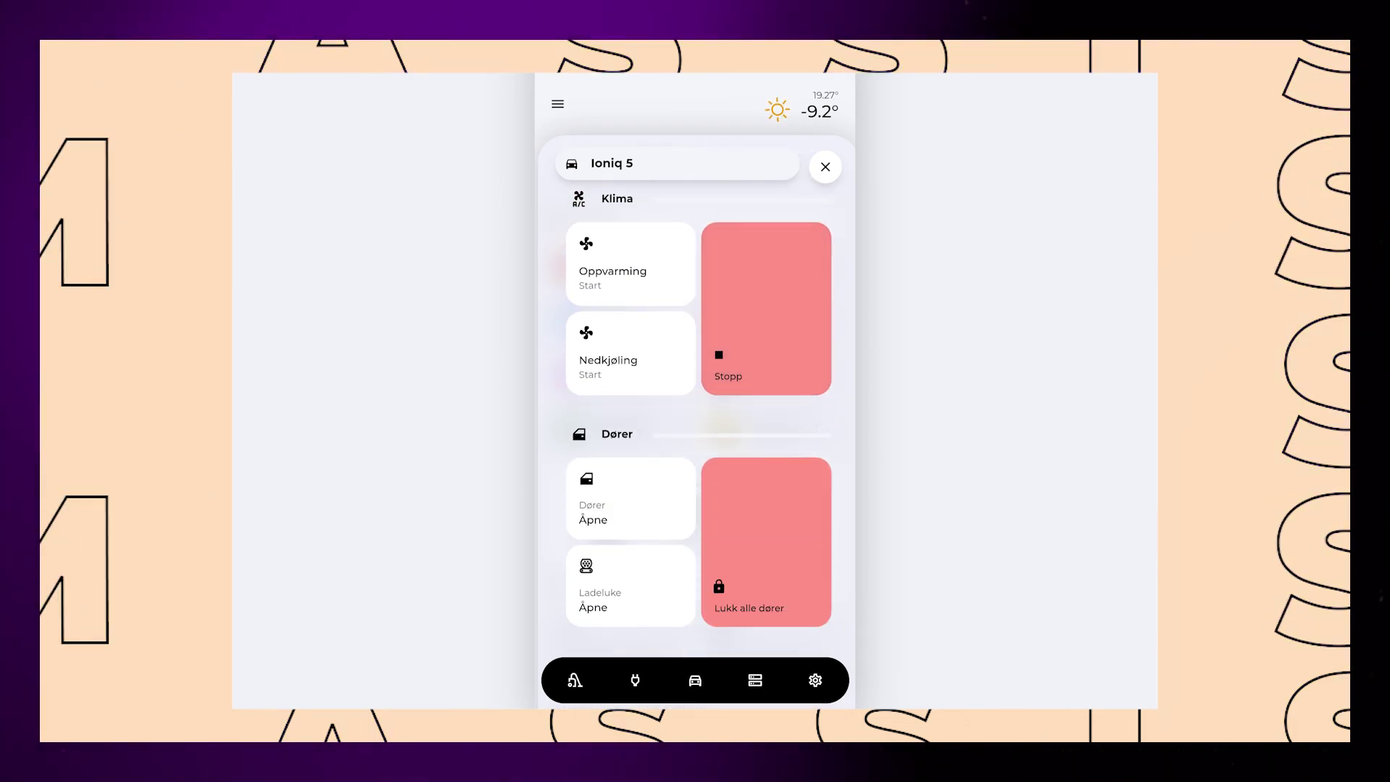
scroll(695, 434, up, 1)
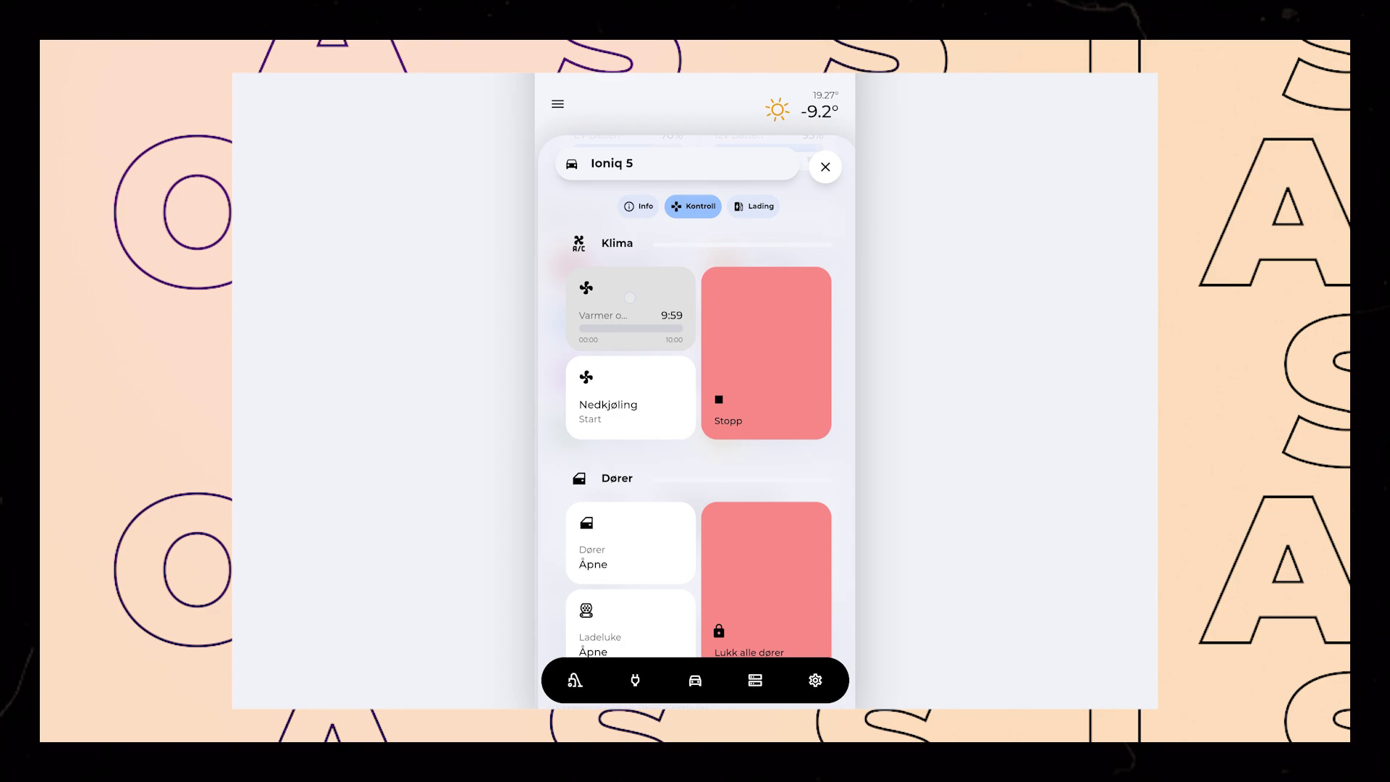
click(630, 297)
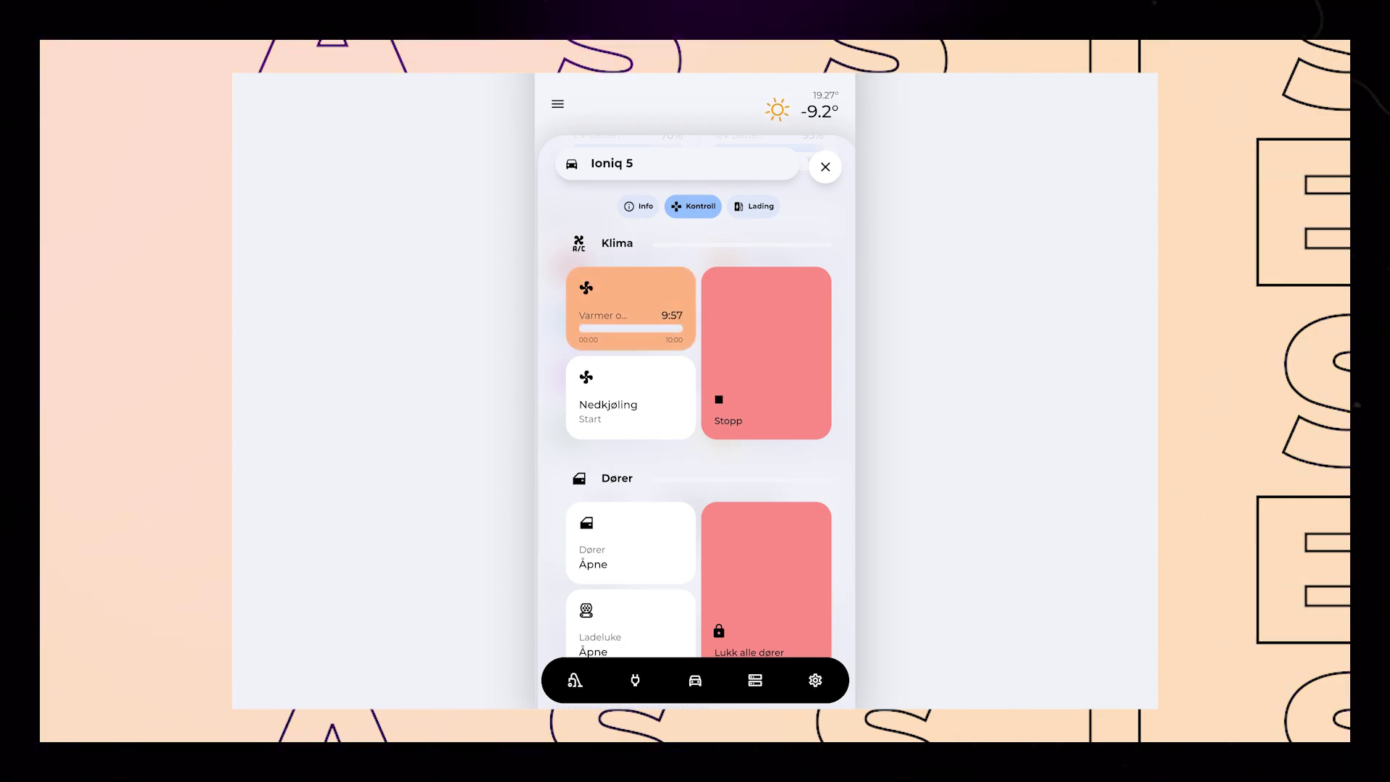
scroll(695, 434, up, 2)
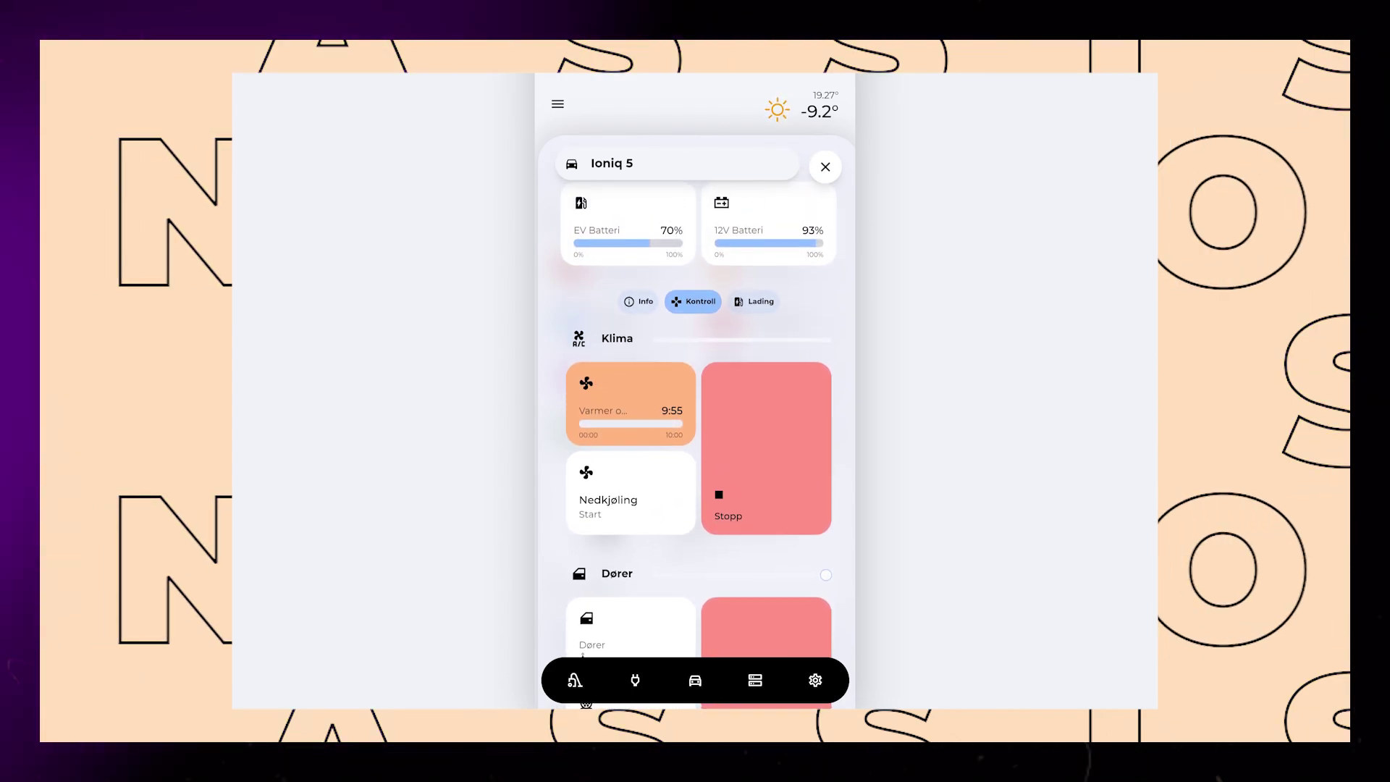
click(766, 464)
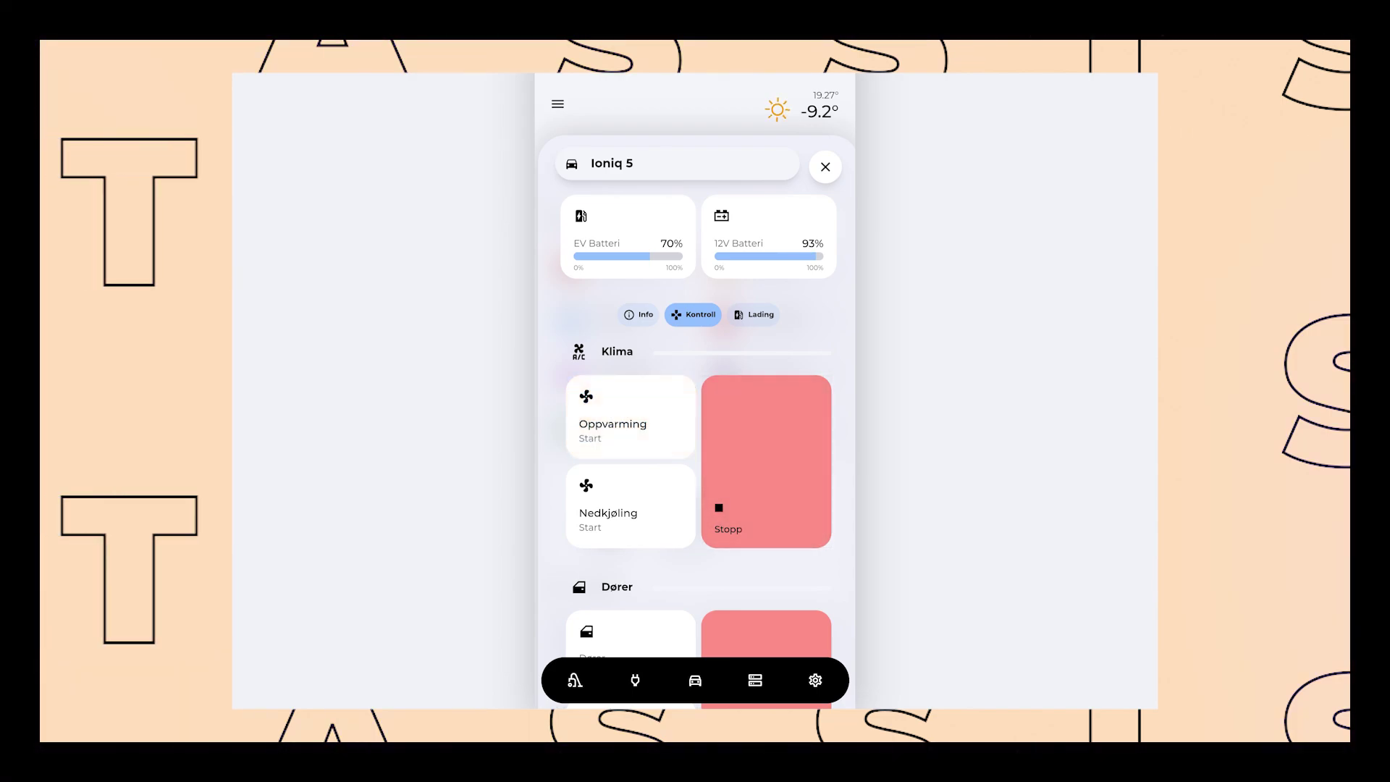
click(629, 506)
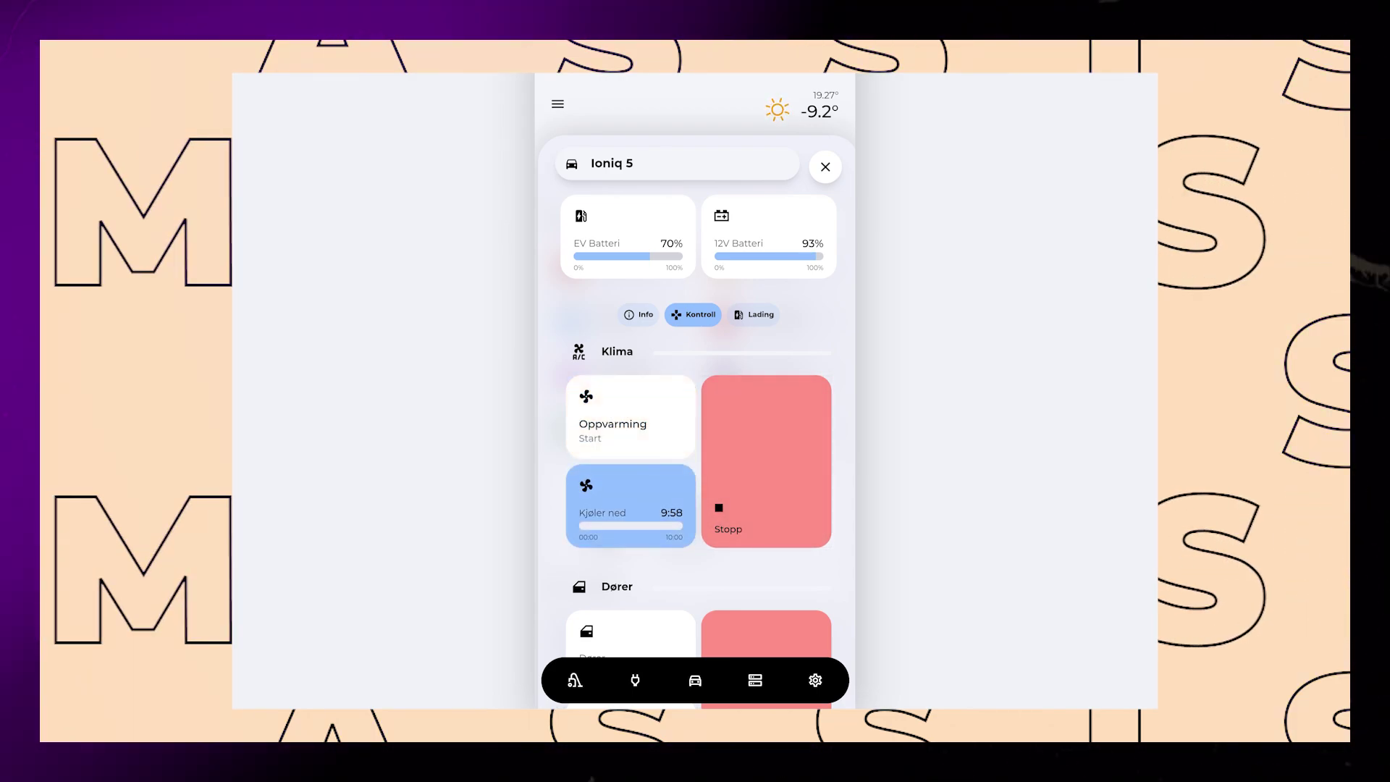
click(766, 463)
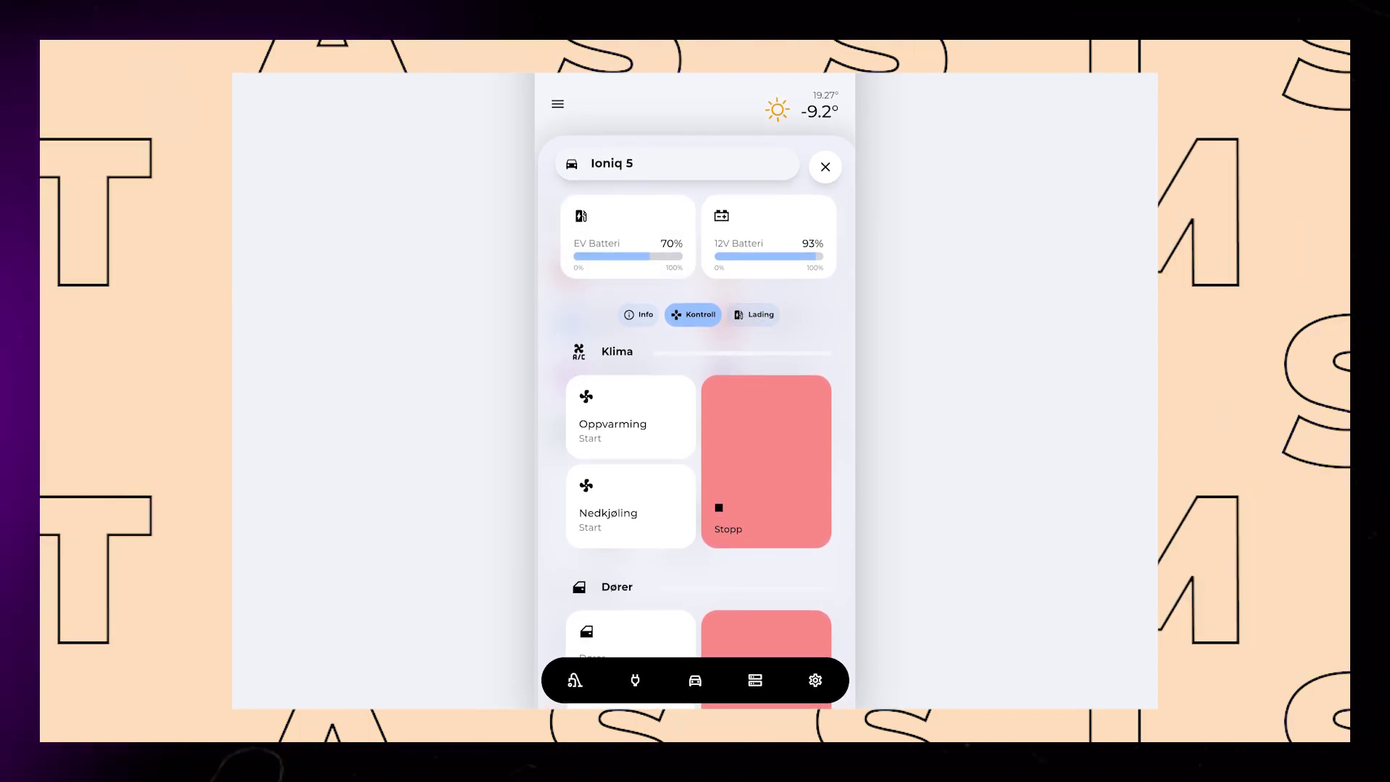
click(754, 321)
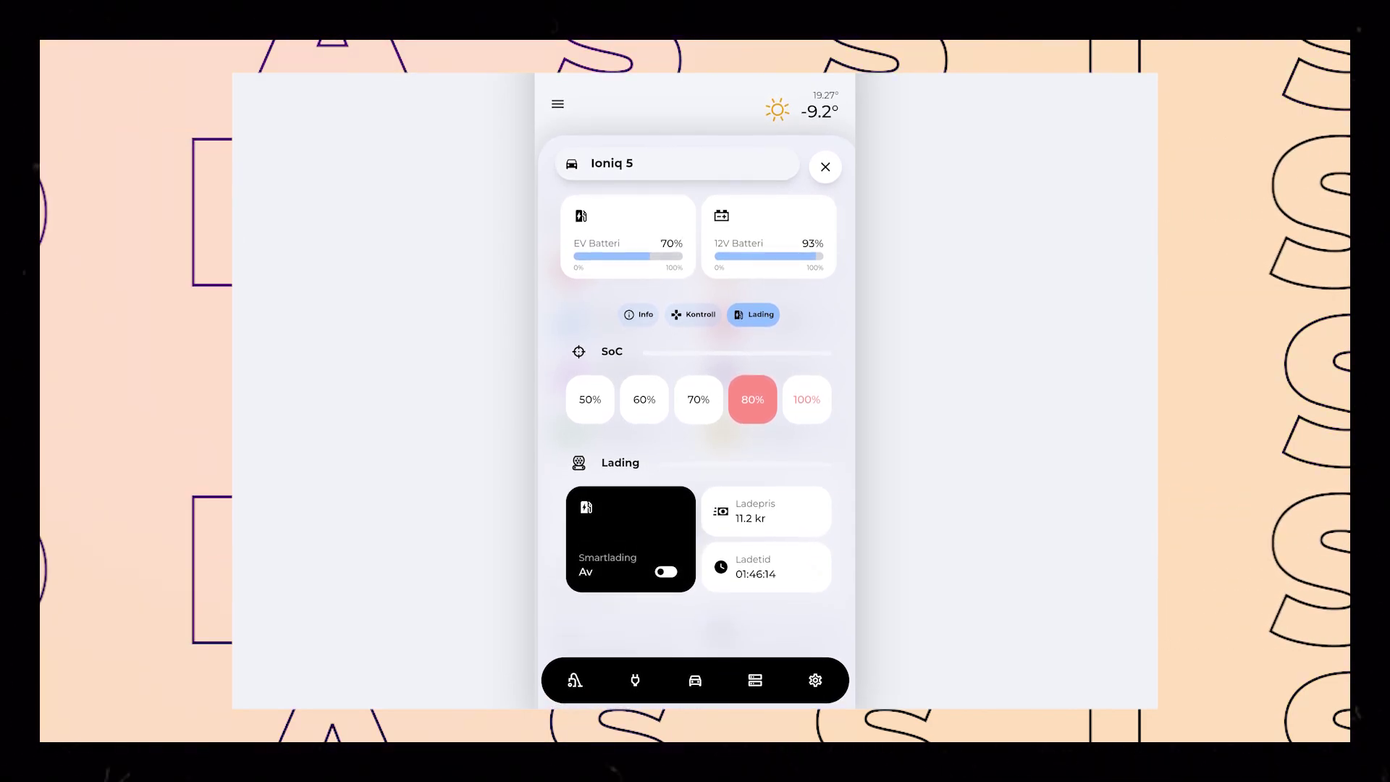
click(643, 314)
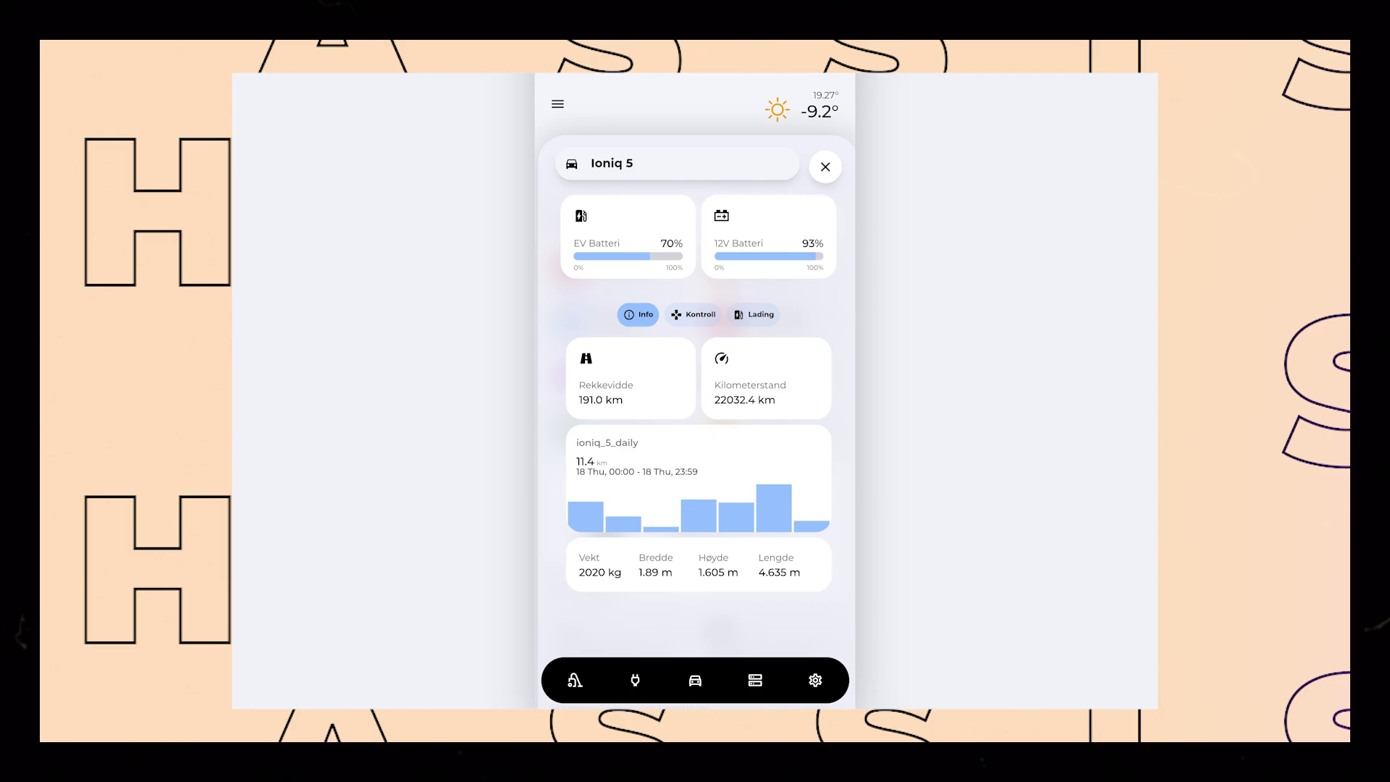